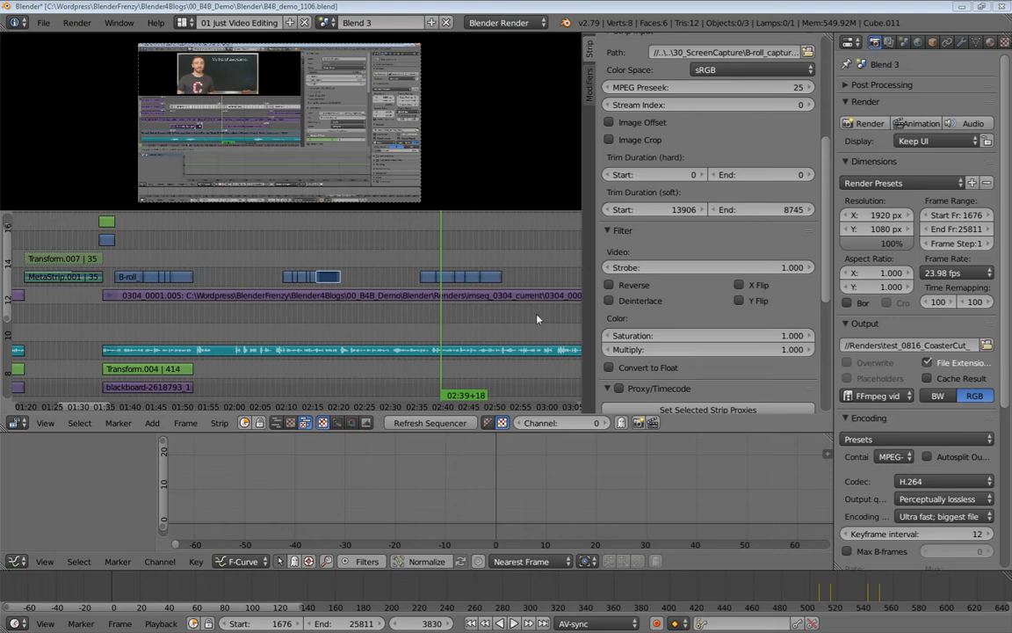
Jump to around 02:47, scrub back to 02:45+07 and start playback with Alt+A.
{"action": "left_click", "coordinate": [462, 257]}
{"action": "left_click", "coordinate": [482, 261]}
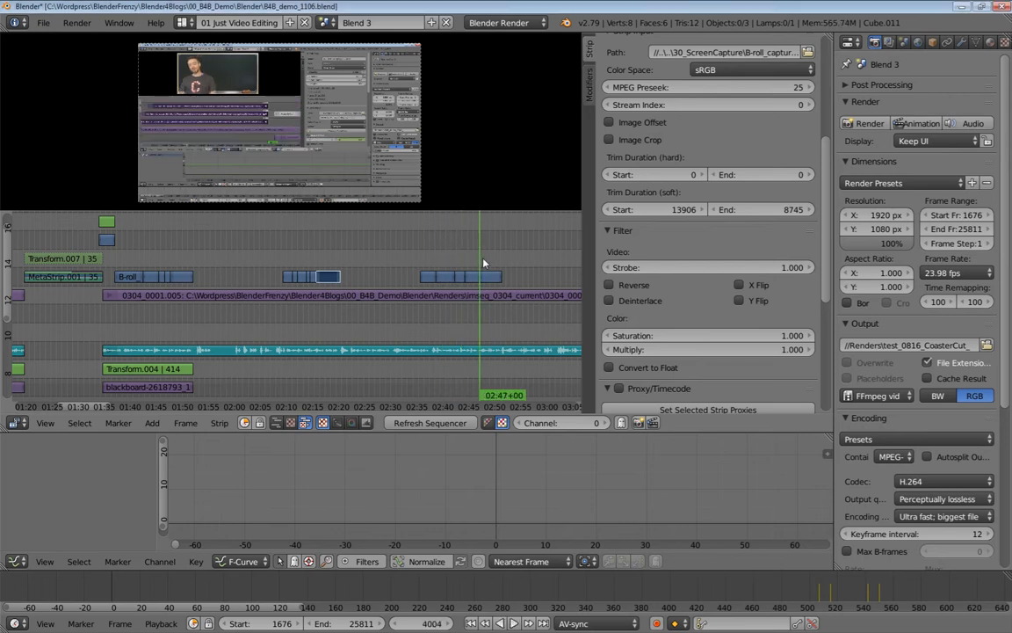
{"action": "left_click_drag", "start_coordinate": [484, 263], "coordinate": [471, 266]}
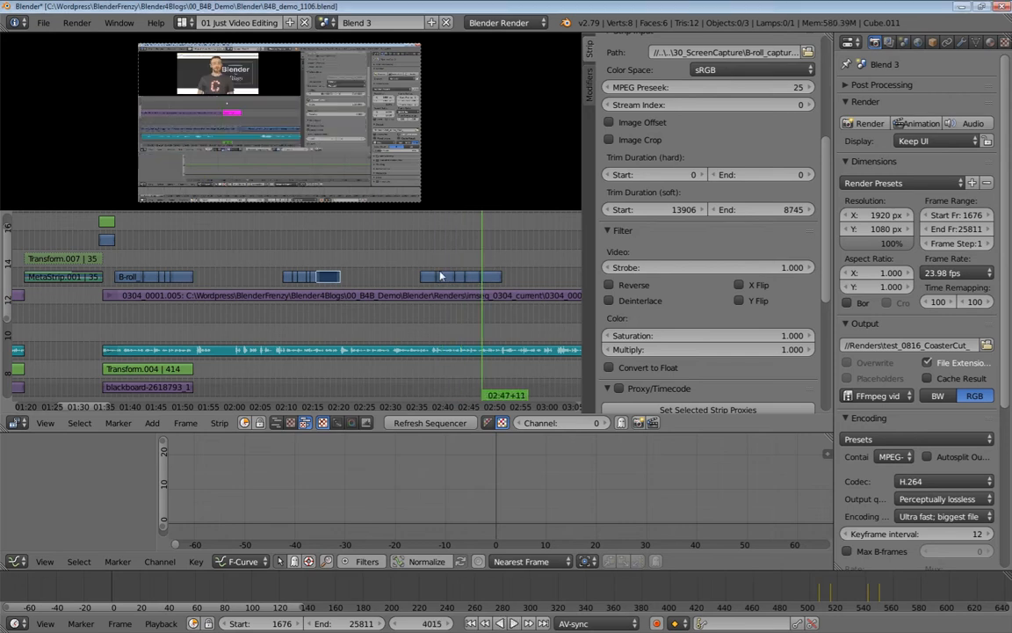
{"action": "key", "text": "alt+a"}
Check frames near 02:12 and 01:45+21, then stop on frame 02:42+10.
{"action": "left_click", "coordinate": [325, 246]}
{"action": "left_click_drag", "start_coordinate": [305, 250], "coordinate": [302, 250]}
{"action": "left_click", "coordinate": [299, 257]}
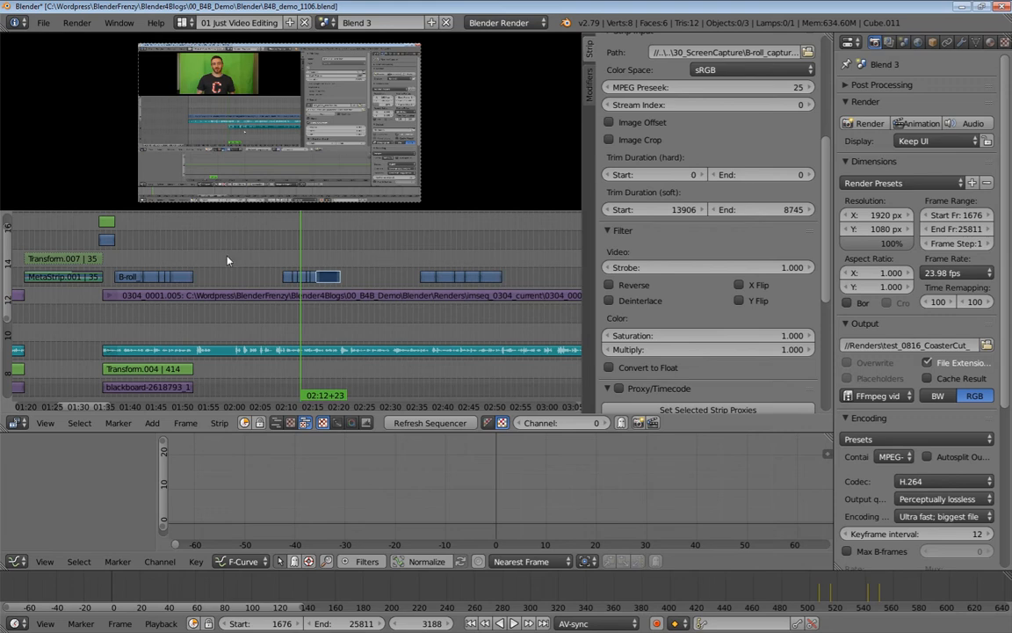
{"action": "left_click", "coordinate": [159, 252]}
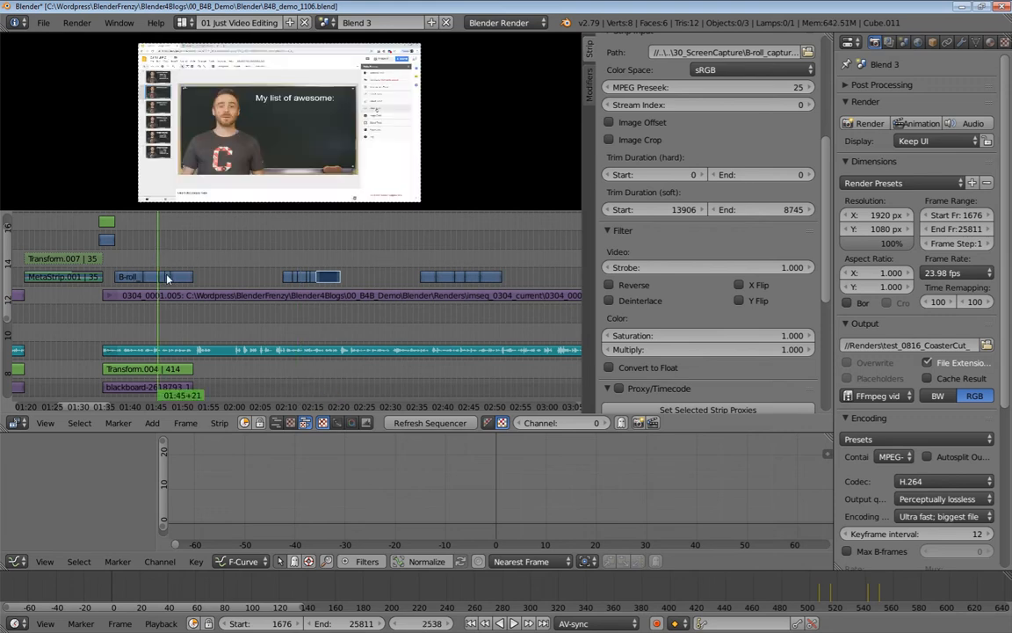
{"action": "left_click", "coordinate": [301, 263]}
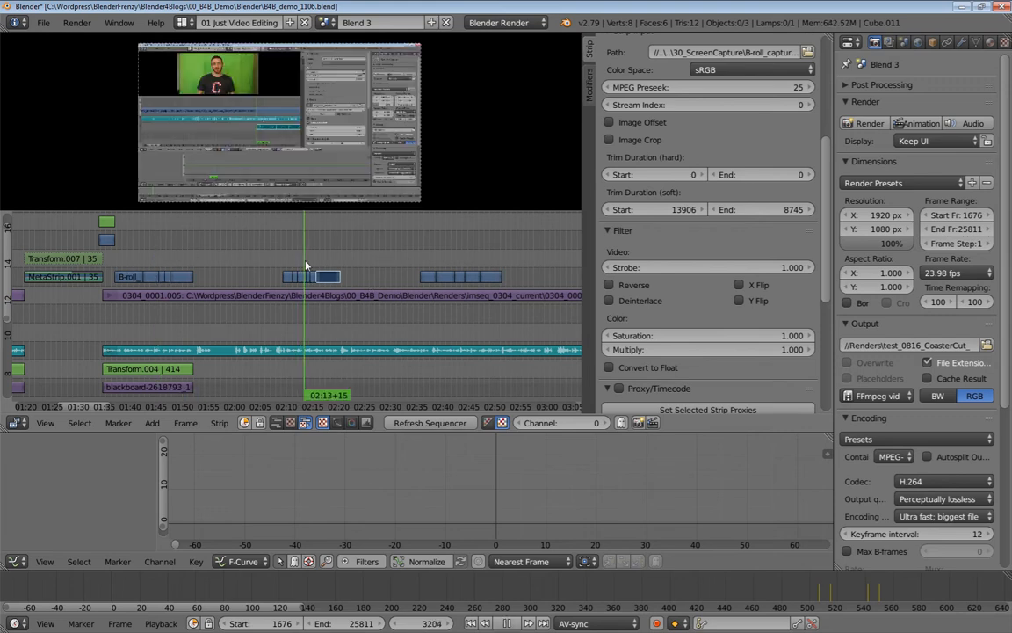
{"action": "left_click", "coordinate": [452, 262]}
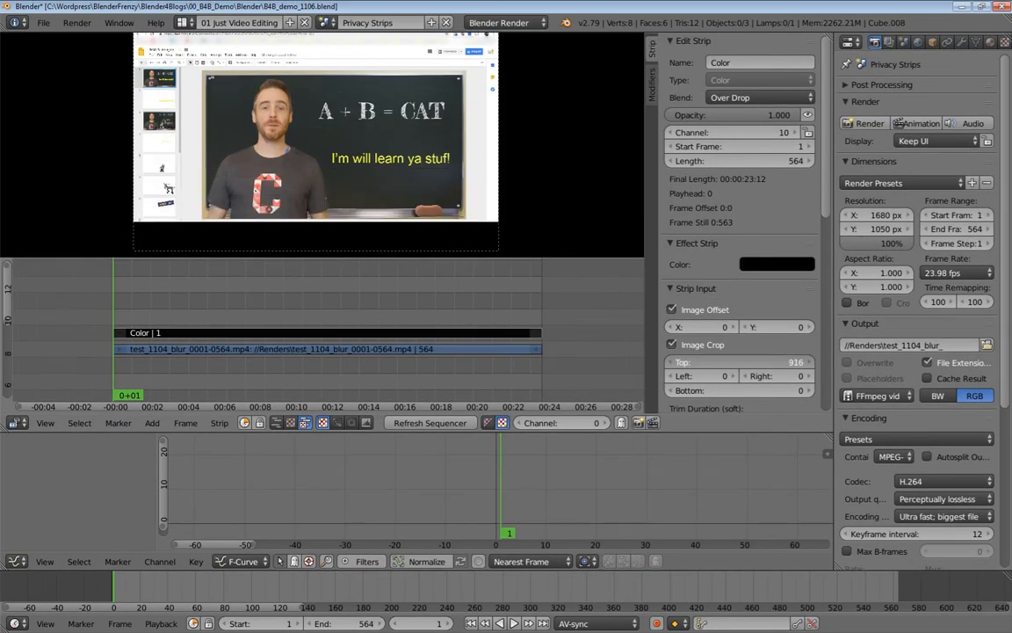
{"action": "left_click_drag", "start_coordinate": [727, 362], "coordinate": [745, 362]}
{"action": "left_click_drag", "start_coordinate": [793, 328], "coordinate": [1002, 328]}
{"action": "scroll", "coordinate": [383, 190], "scroll_direction": "down", "scroll_amount": 1}
{"action": "scroll", "coordinate": [383, 190], "scroll_direction": "up", "scroll_amount": 1}
{"action": "left_click_drag", "start_coordinate": [773, 327], "coordinate": [707, 327]}
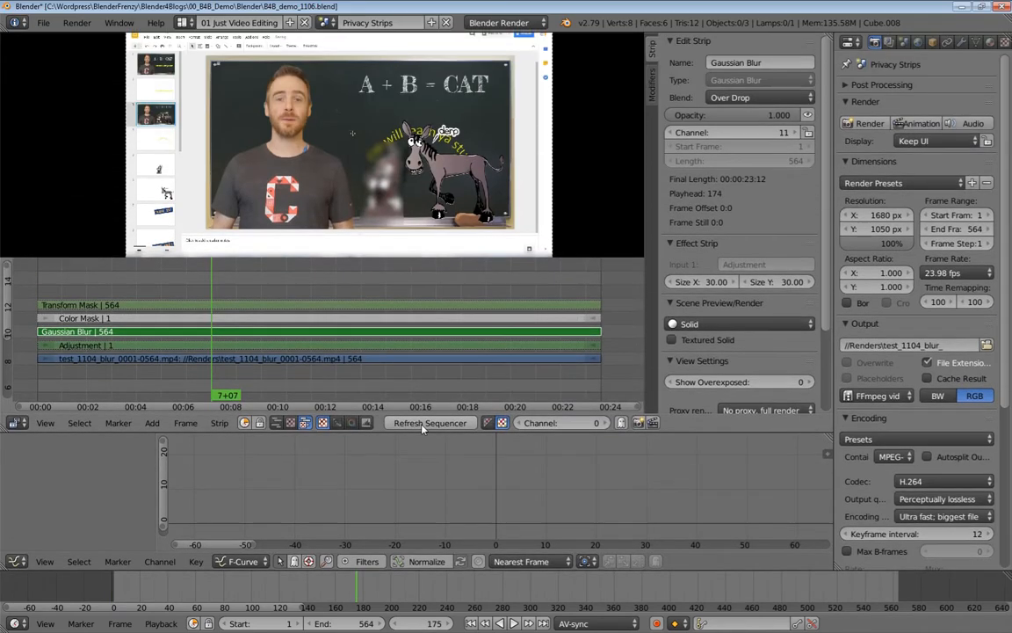
{"action": "left_click", "coordinate": [422, 424]}
{"action": "key", "text": "alt+a"}
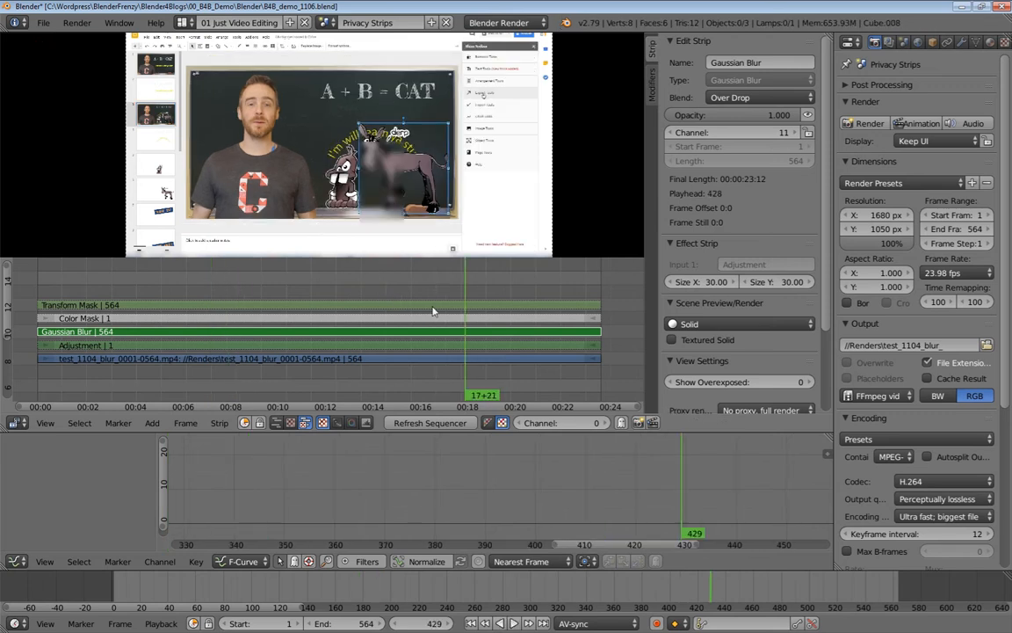
{"action": "scroll", "coordinate": [432, 311], "scroll_direction": "down", "scroll_amount": 5}
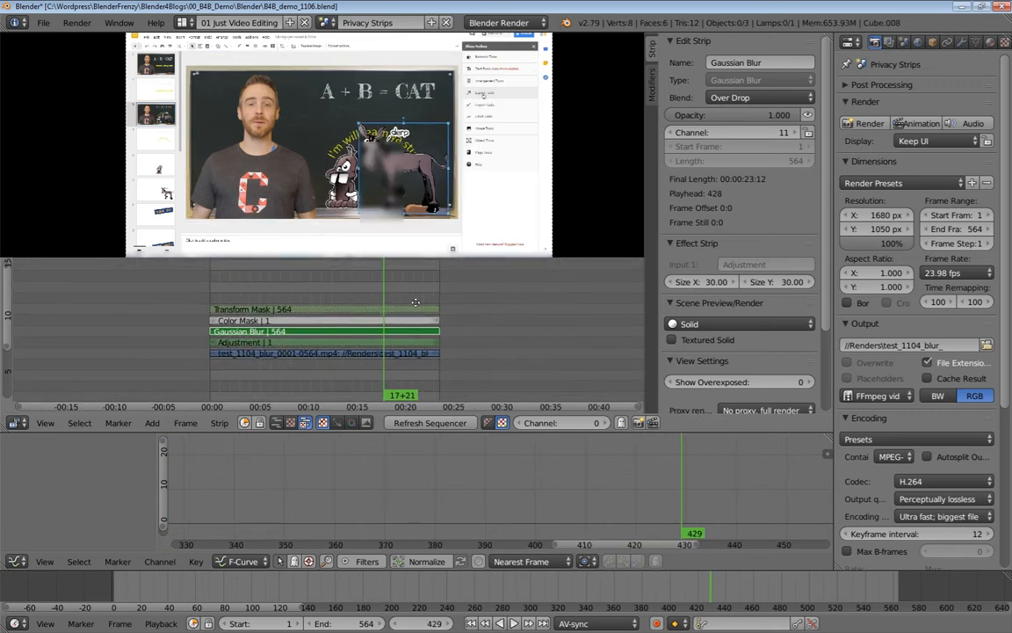
{"action": "scroll", "coordinate": [355, 313], "scroll_direction": "up", "scroll_amount": 3}
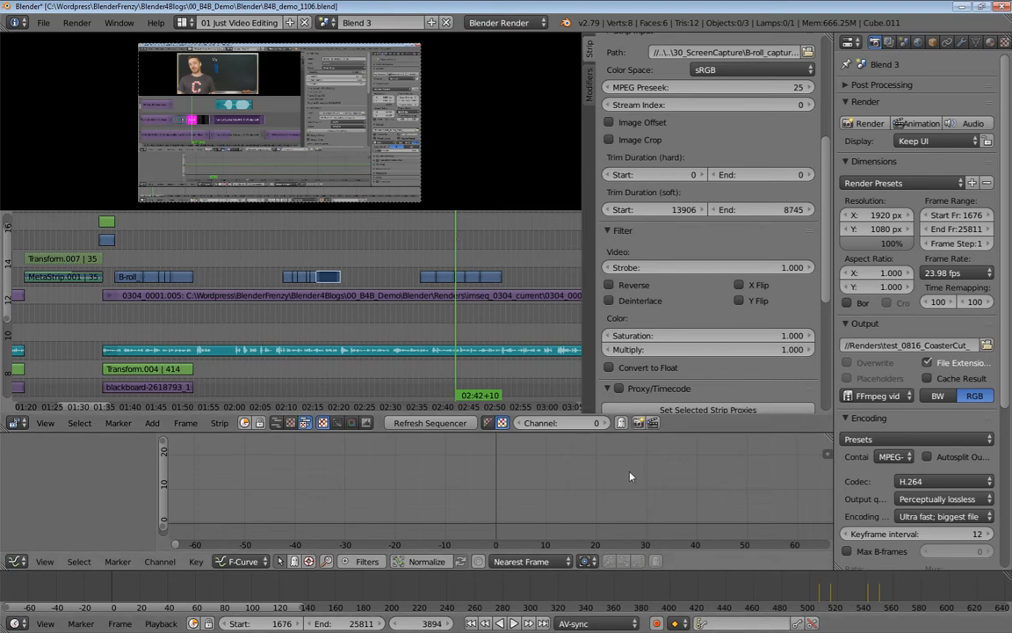
Pan the sequencer toward later strips and switch to the Blender project folder window.
{"action": "middle_click_drag", "start_coordinate": [501, 276], "coordinate": [455, 278]}
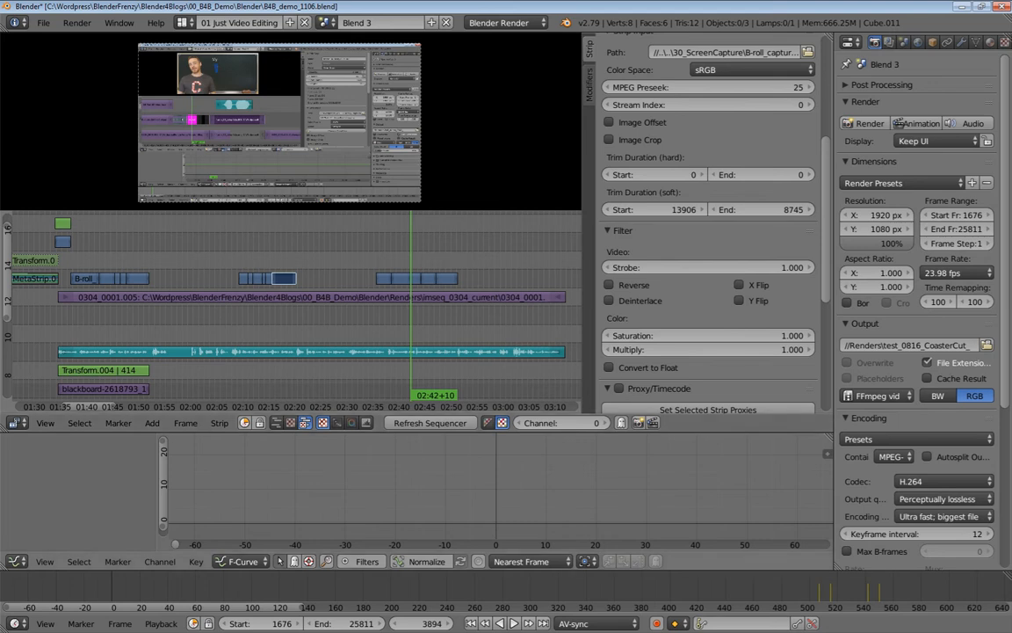
{"action": "key", "text": "alt+Tab"}
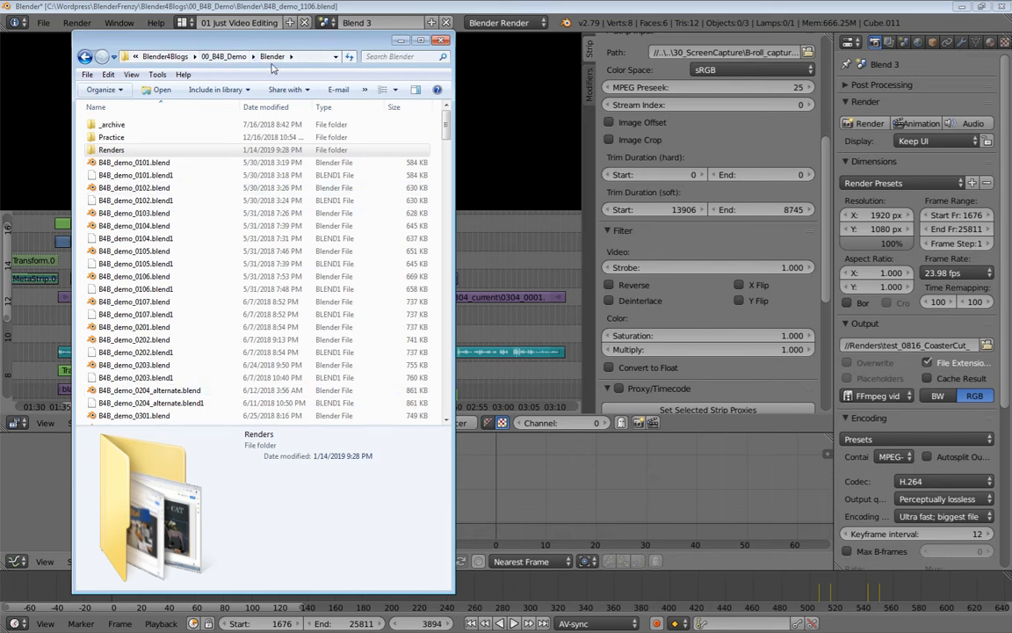
Select B4B_demo_0101.blend and browse the folder's list of .blend files and backups.
{"action": "left_click", "coordinate": [150, 162]}
{"action": "scroll", "coordinate": [141, 348], "scroll_direction": "down", "scroll_amount": 1}
{"action": "scroll", "coordinate": [140, 348], "scroll_direction": "down", "scroll_amount": 20}
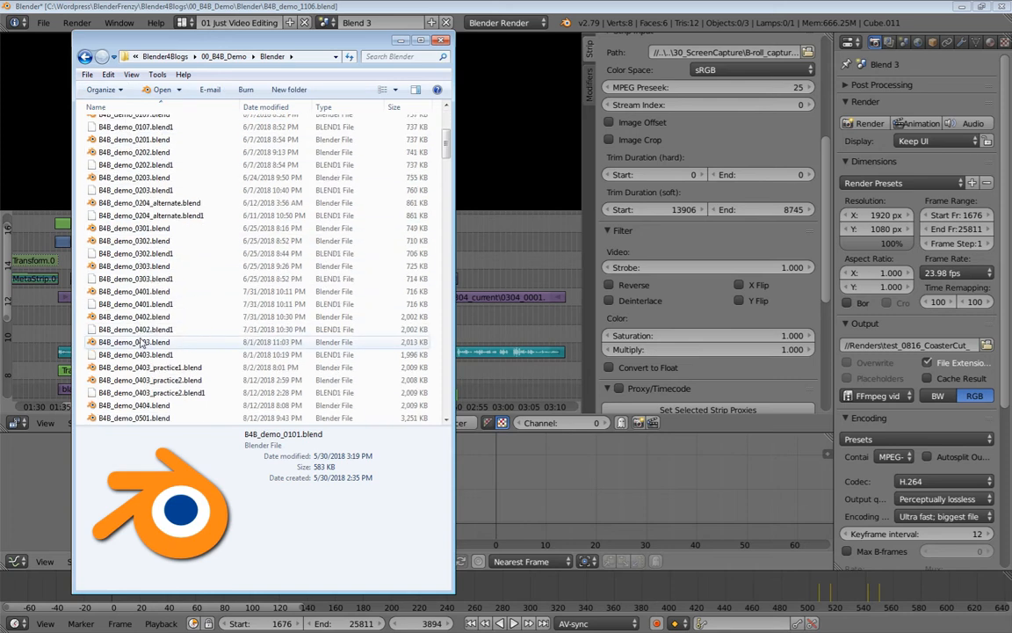
{"action": "scroll", "coordinate": [151, 311], "scroll_direction": "up", "scroll_amount": 18}
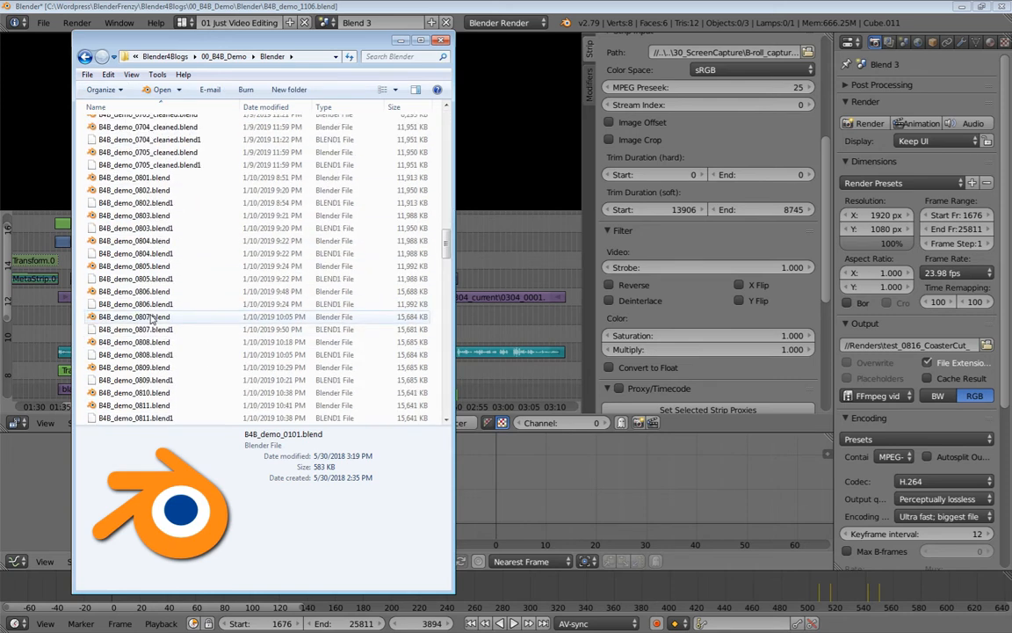
{"action": "scroll", "coordinate": [153, 312], "scroll_direction": "up", "scroll_amount": 3}
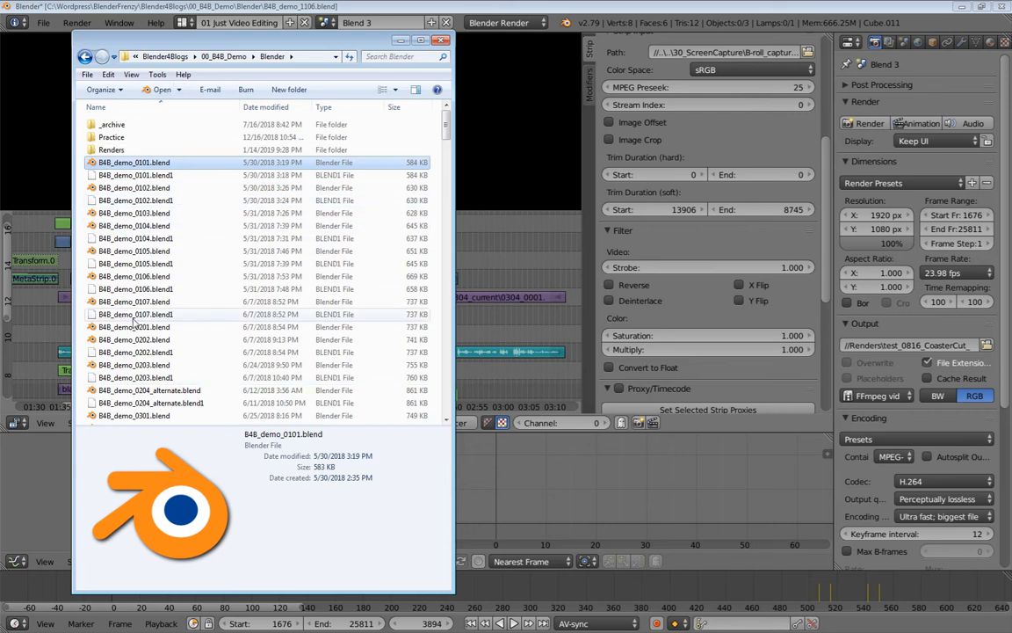
Look at the Organize layout options, close them unchanged, and minimize the Explorer window.
{"action": "left_click", "coordinate": [120, 91]}
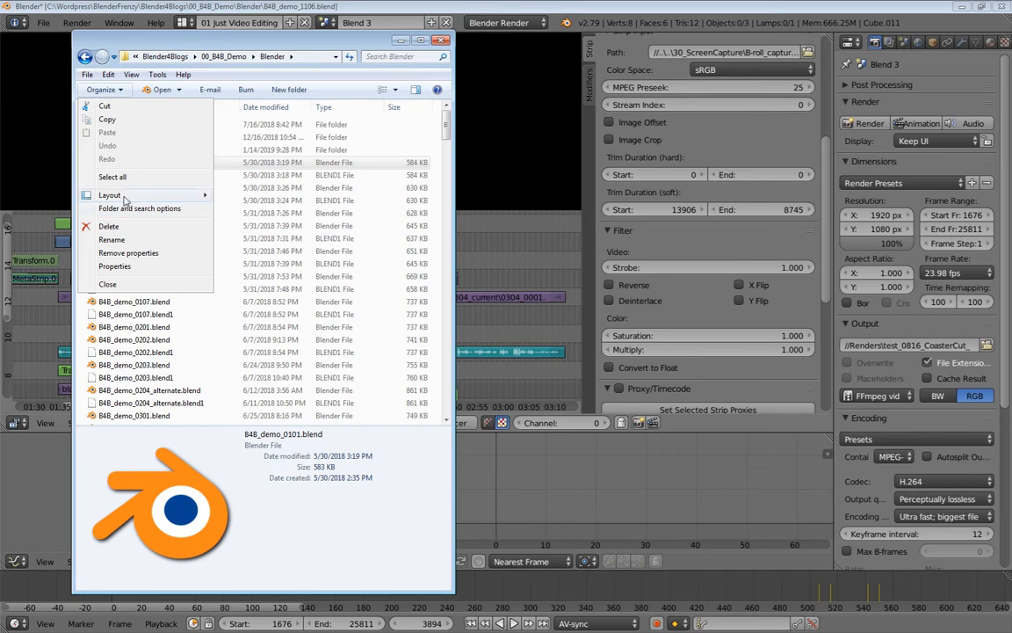
{"action": "mouse_move", "coordinate": [123, 195]}
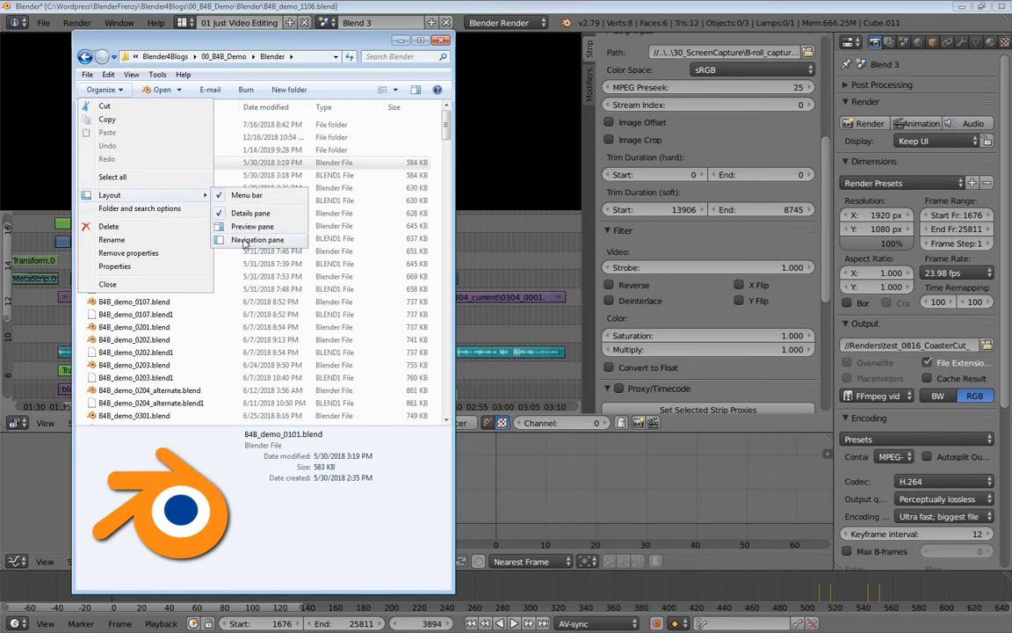
{"action": "left_click", "coordinate": [323, 503]}
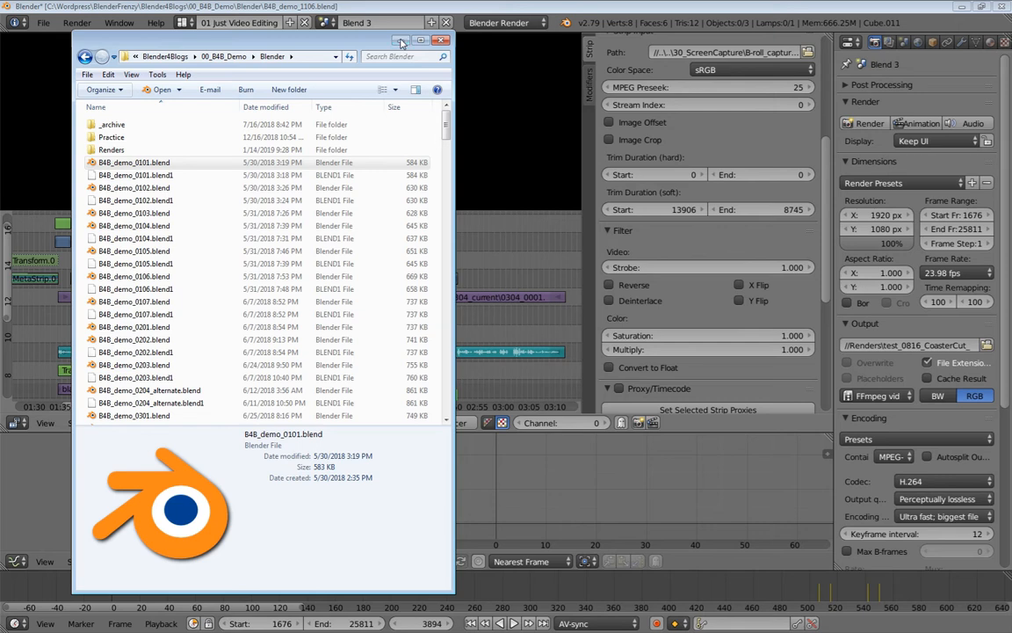
{"action": "left_click", "coordinate": [400, 42]}
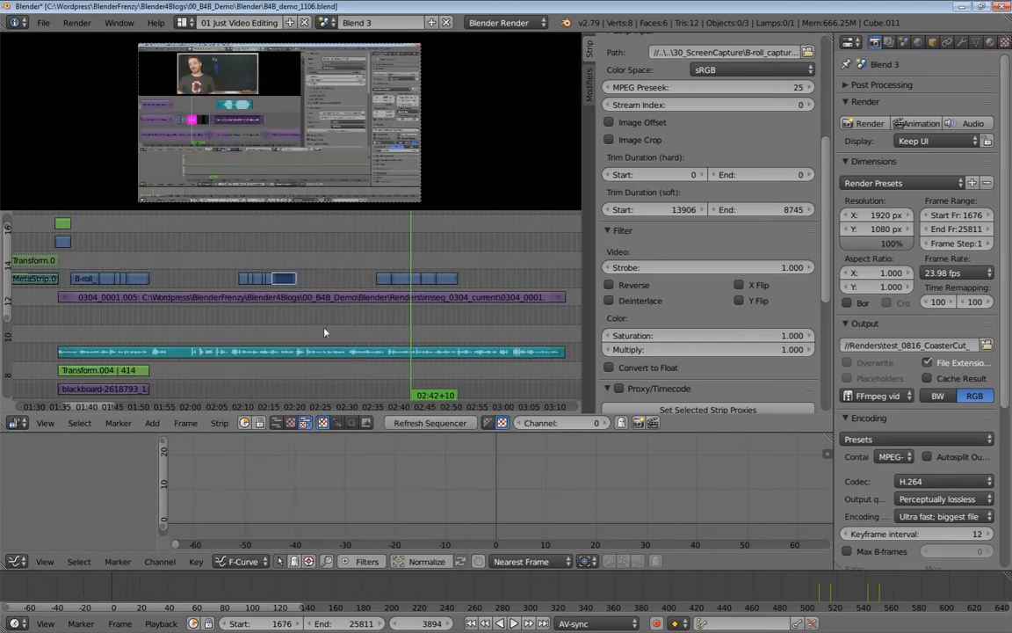
Switch to the Privacy Strips scene and enlarge the video preview area.
{"action": "left_click", "coordinate": [328, 22]}
{"action": "left_click", "coordinate": [352, 156]}
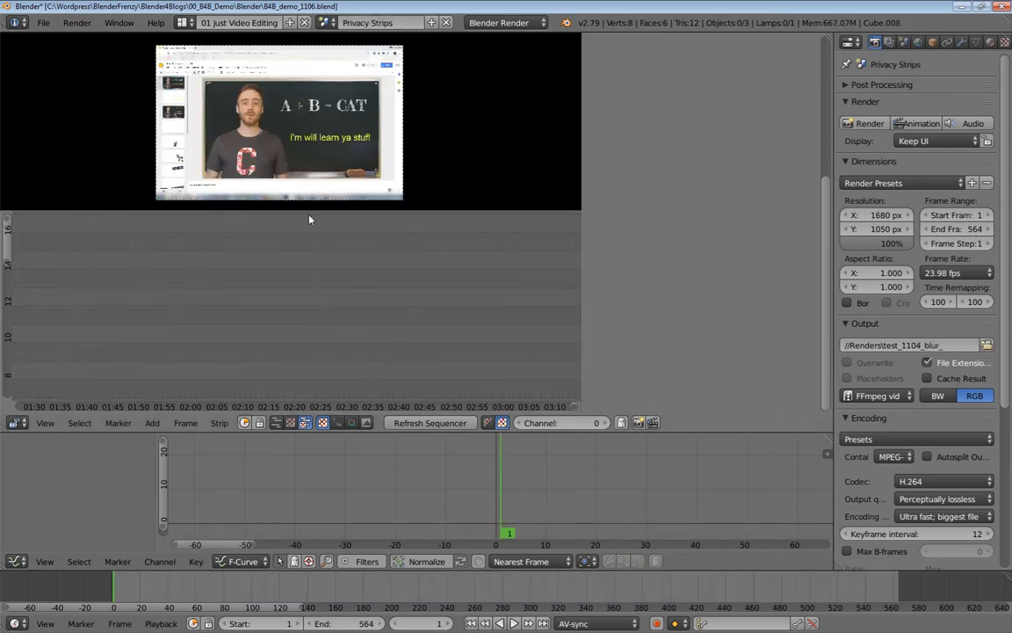
{"action": "left_click_drag", "start_coordinate": [312, 209], "coordinate": [312, 342]}
{"action": "scroll", "coordinate": [270, 197], "scroll_direction": "up", "scroll_amount": 5}
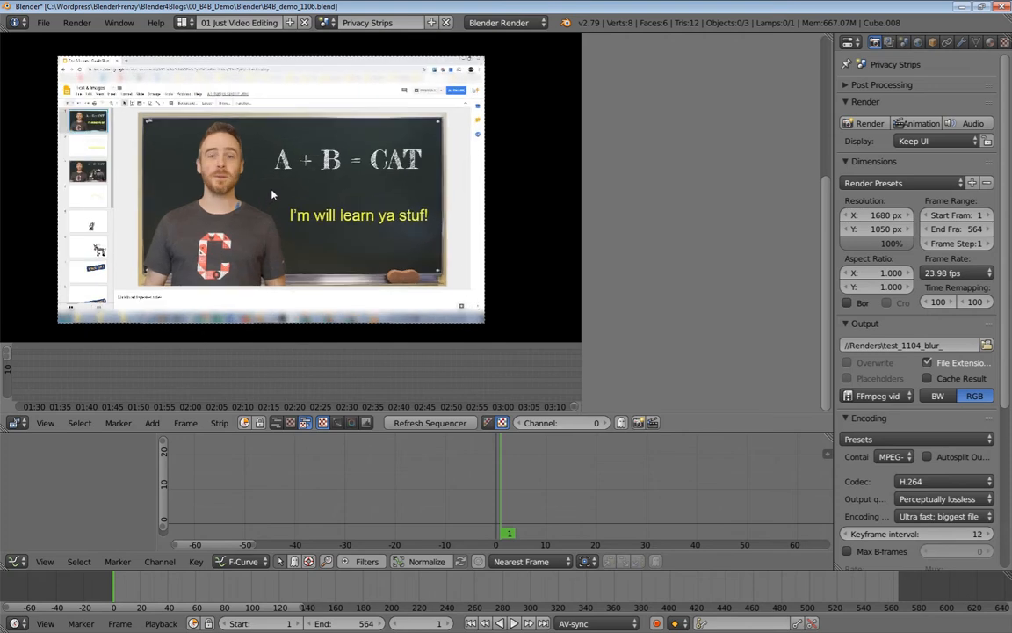
{"action": "scroll", "coordinate": [270, 197], "scroll_direction": "up", "scroll_amount": 1}
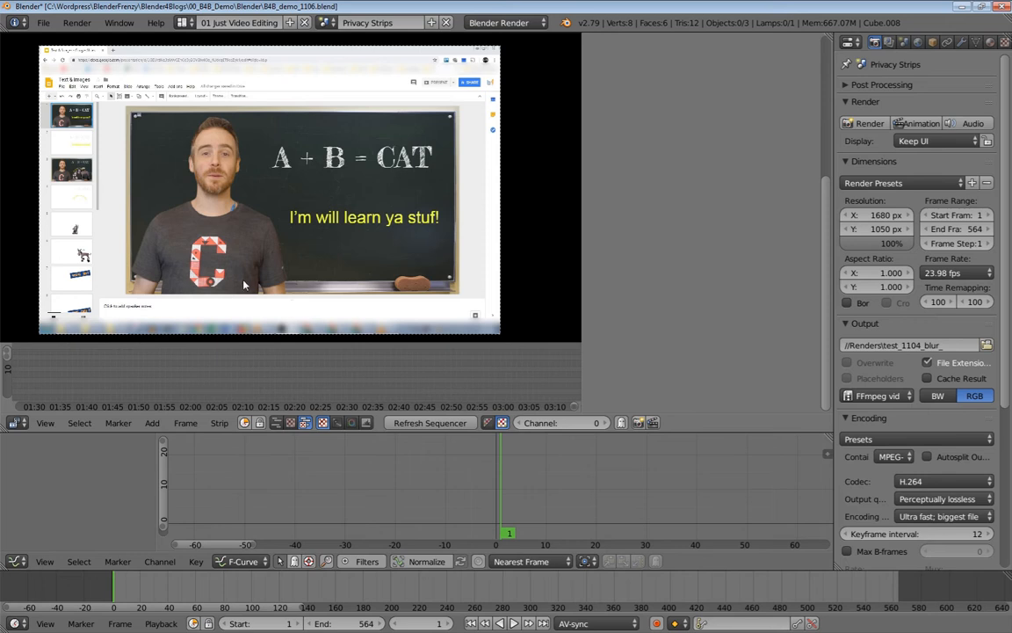
{"action": "scroll", "coordinate": [269, 212], "scroll_direction": "down", "scroll_amount": 2}
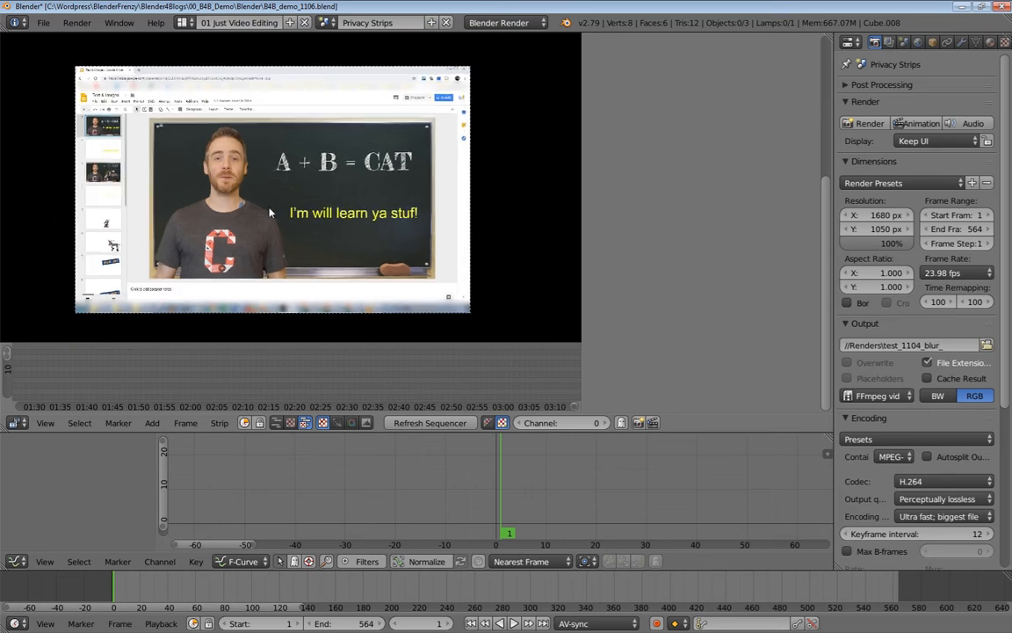
{"action": "scroll", "coordinate": [270, 212], "scroll_direction": "up", "scroll_amount": 1}
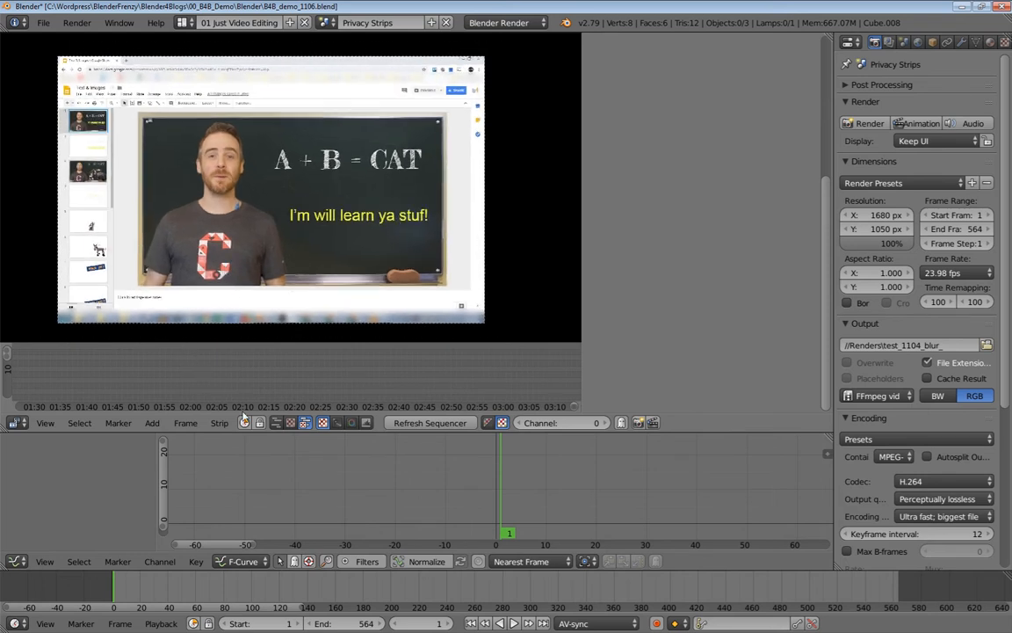
Shrink the preview, widen the sequencer and frame the 564-frame video strip with Home.
{"action": "left_click_drag", "start_coordinate": [221, 340], "coordinate": [221, 259]}
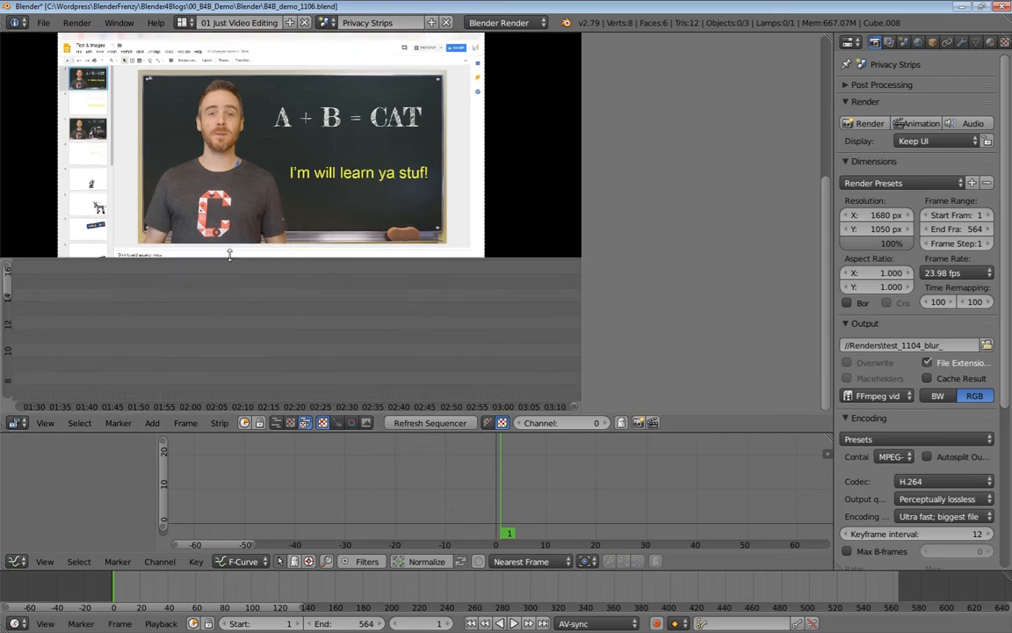
{"action": "middle_click_drag", "start_coordinate": [237, 337], "coordinate": [358, 345]}
{"action": "key", "text": "Home"}
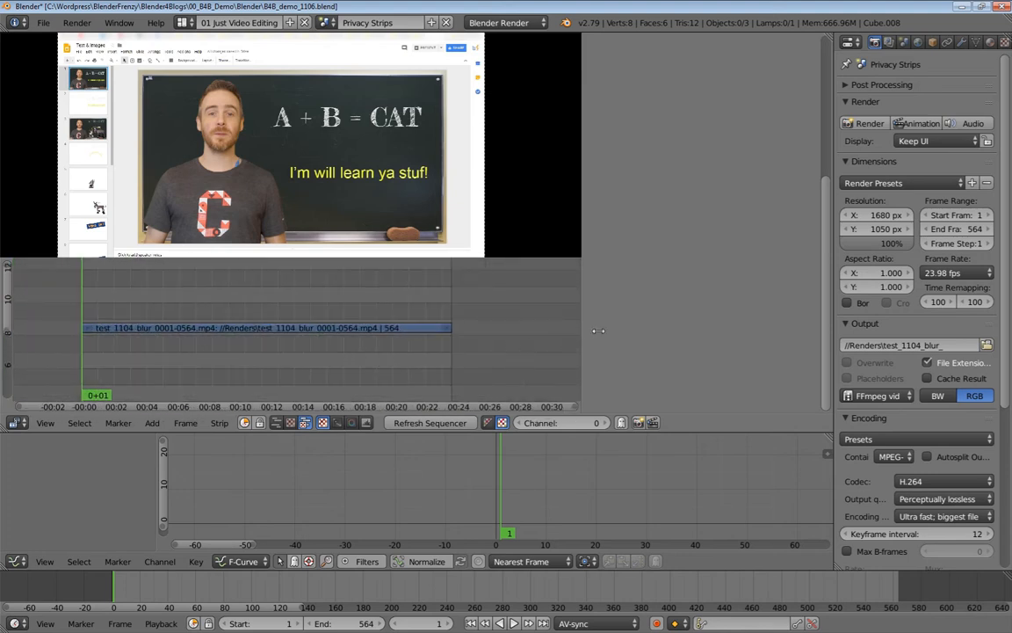
{"action": "left_click_drag", "start_coordinate": [598, 330], "coordinate": [644, 332]}
{"action": "middle_click_drag", "start_coordinate": [407, 350], "coordinate": [479, 343]}
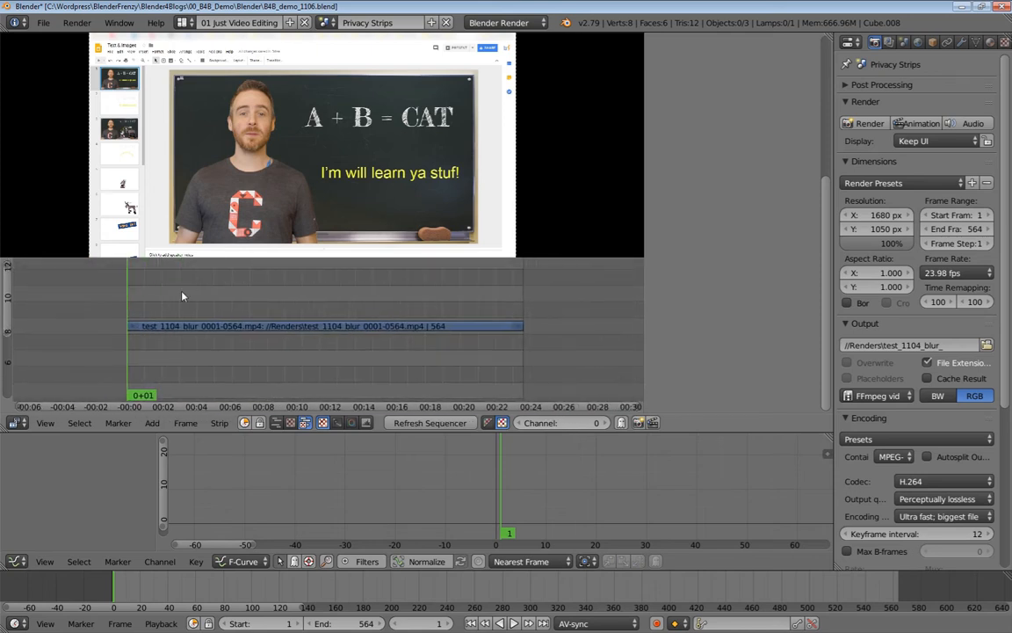
Play the video to frame 443, stop, select the movie strip and rewind to frame 1.
{"action": "key", "text": "alt+a"}
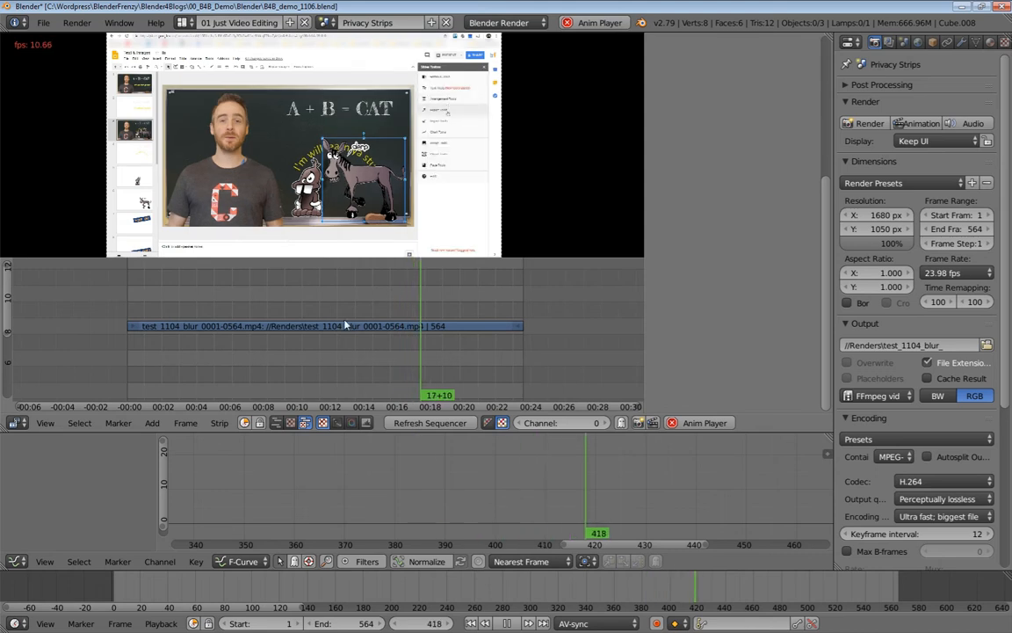
{"action": "key", "text": "alt+a"}
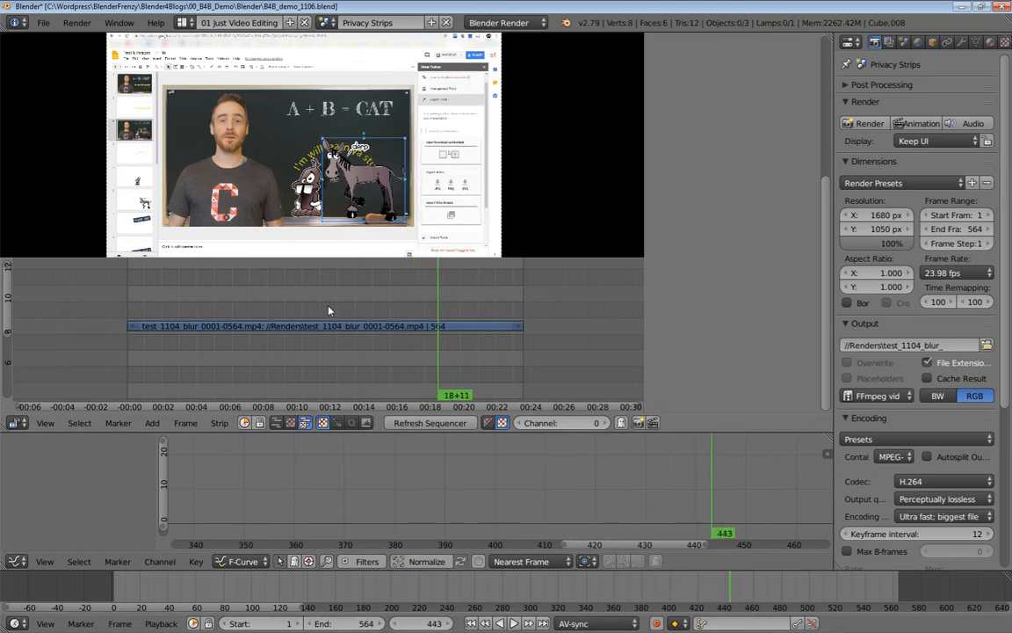
{"action": "right_click", "coordinate": [319, 331]}
{"action": "middle_click_drag", "start_coordinate": [253, 296], "coordinate": [256, 319]}
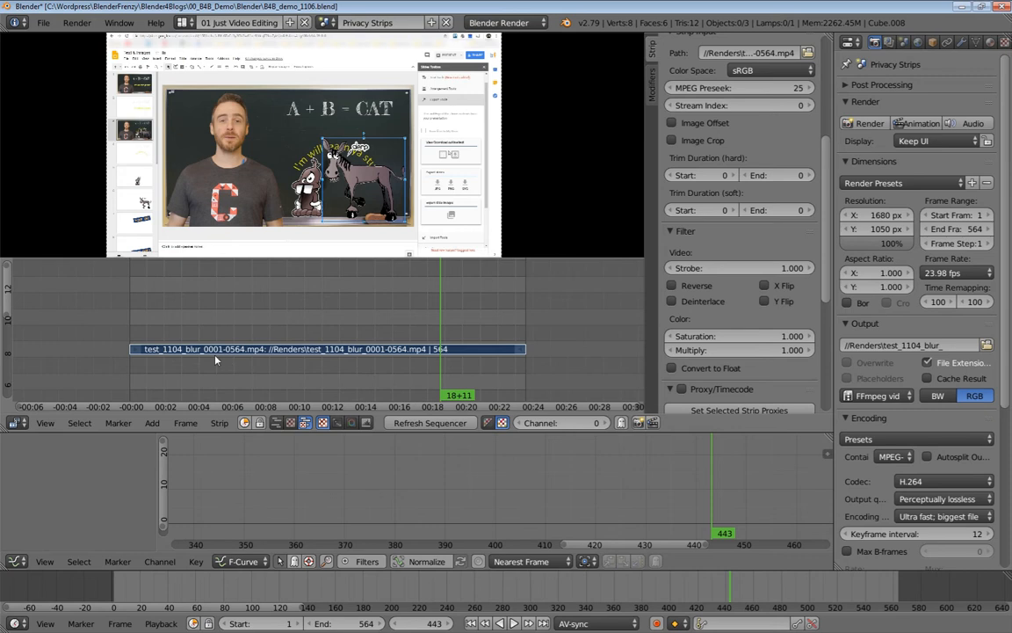
{"action": "key", "text": "shift+Left"}
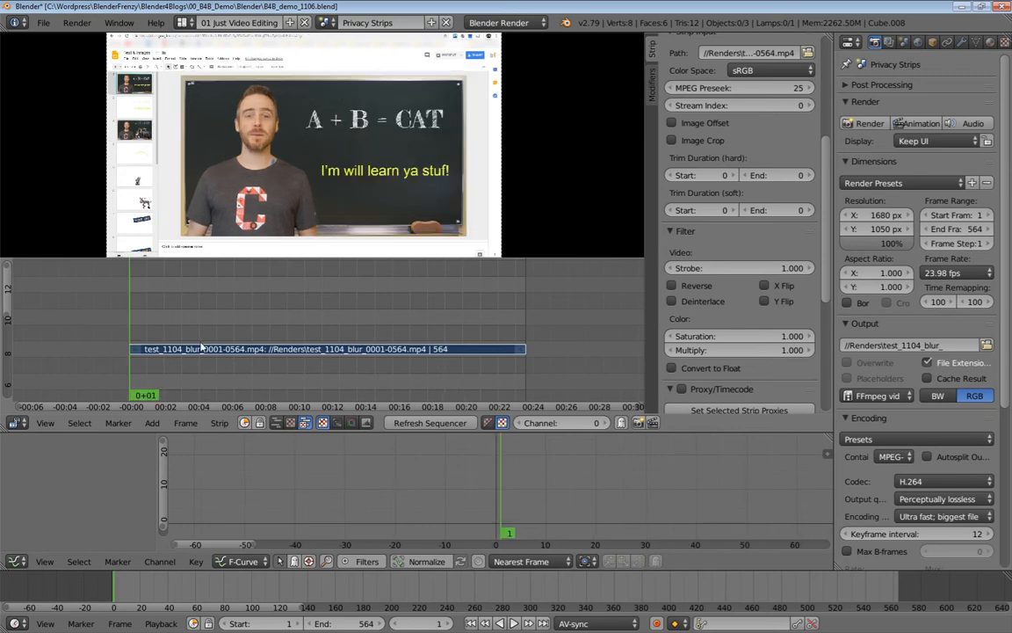
{"action": "key", "text": "shift+a"}
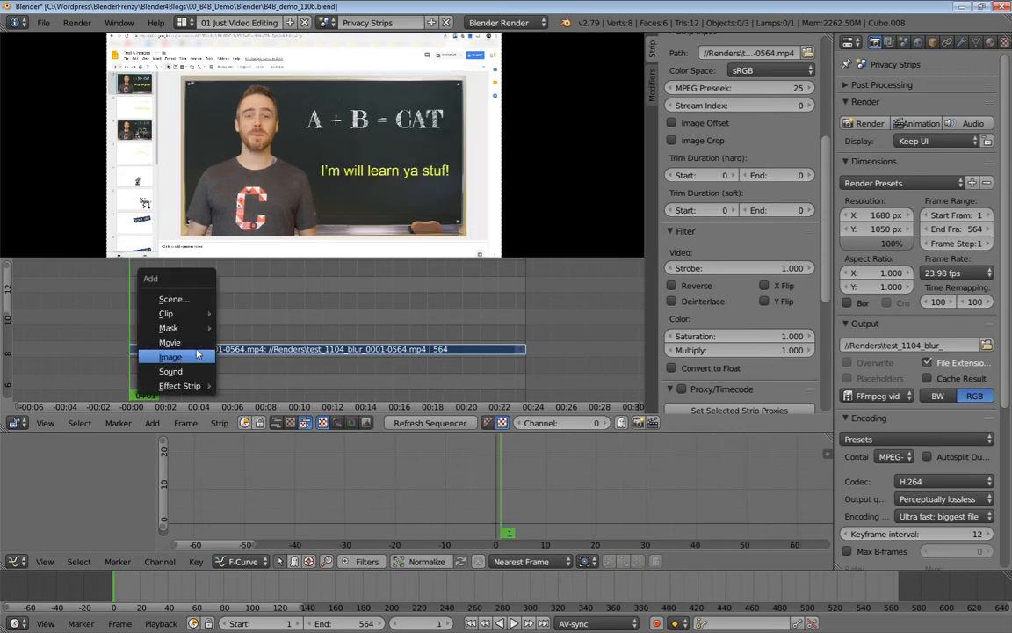
Add a Color effect strip at frame 1 and extend it to end at frame 564.
{"action": "mouse_move", "coordinate": [194, 390]}
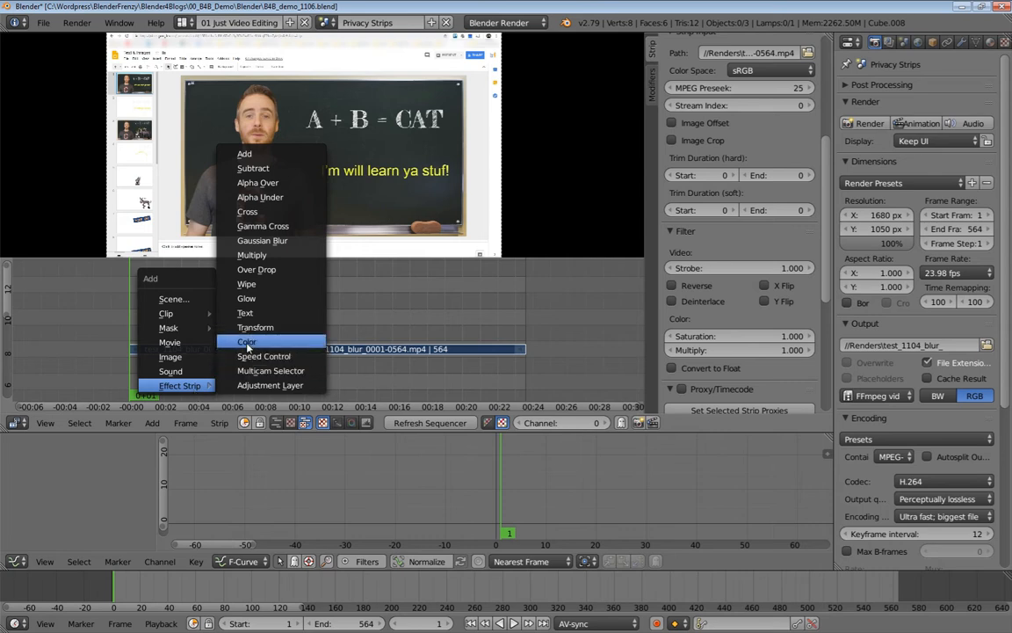
{"action": "left_click", "coordinate": [246, 312]}
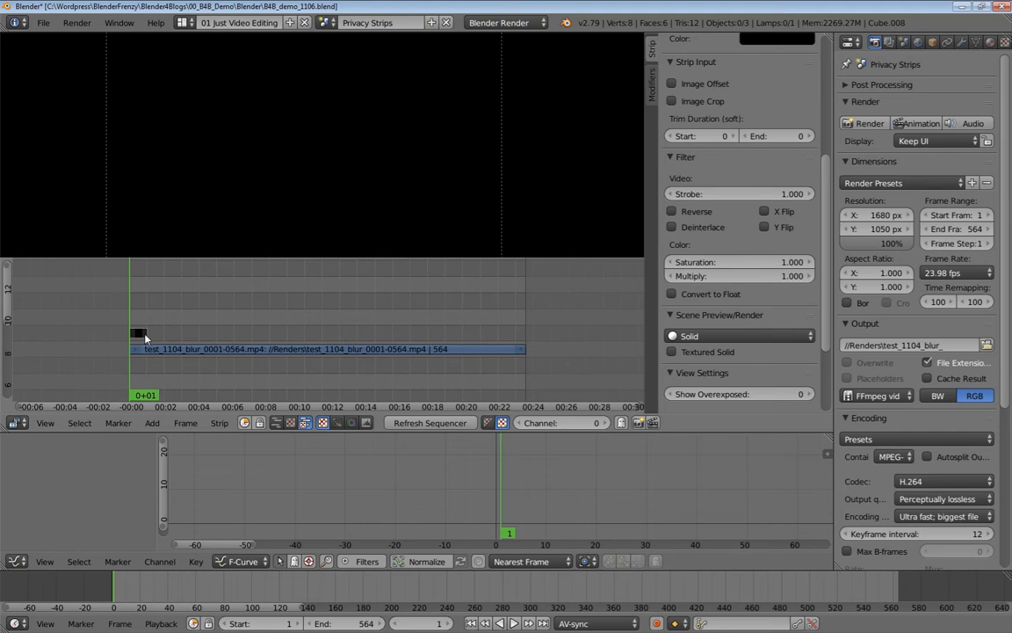
{"action": "left_click_drag", "start_coordinate": [145, 337], "coordinate": [430, 343]}
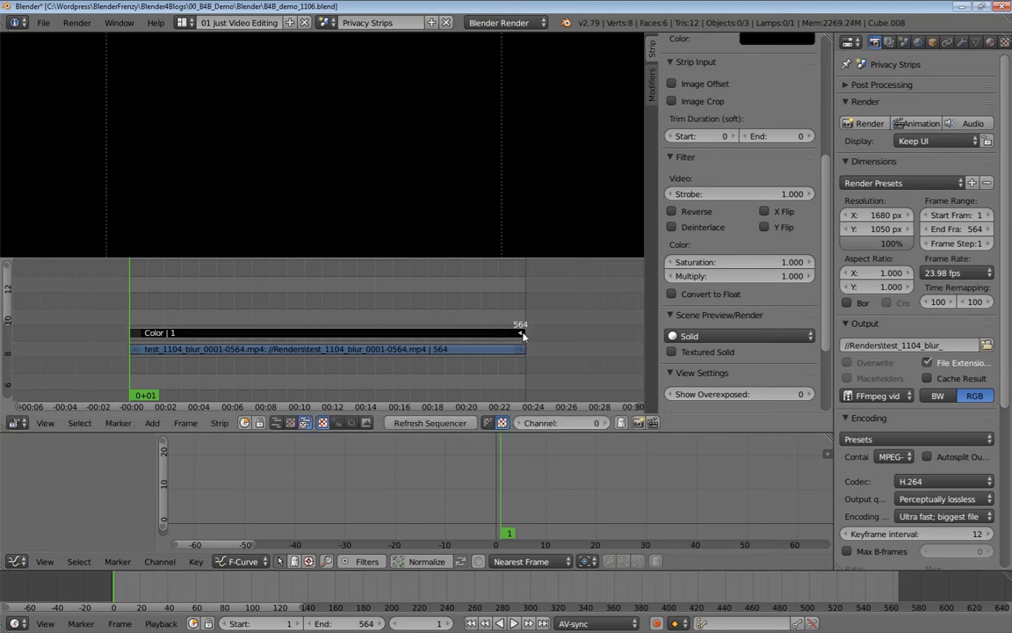
{"action": "key", "text": "Home"}
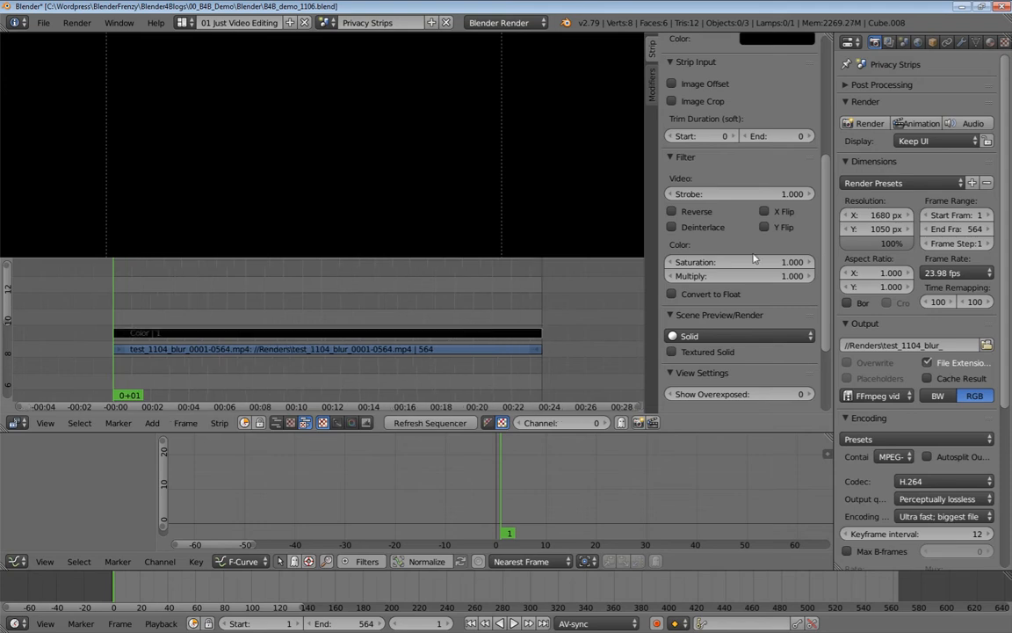
{"action": "scroll", "coordinate": [667, 178], "scroll_direction": "up", "scroll_amount": 6}
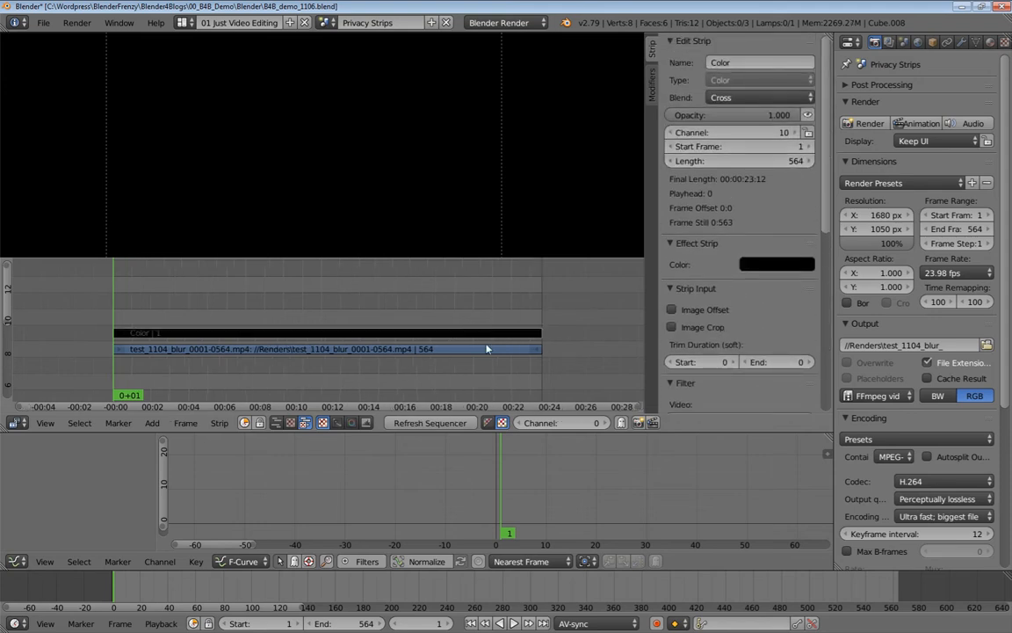
{"action": "right_click", "coordinate": [231, 354]}
{"action": "right_click", "coordinate": [175, 335]}
{"action": "scroll", "coordinate": [349, 227], "scroll_direction": "down", "scroll_amount": 2}
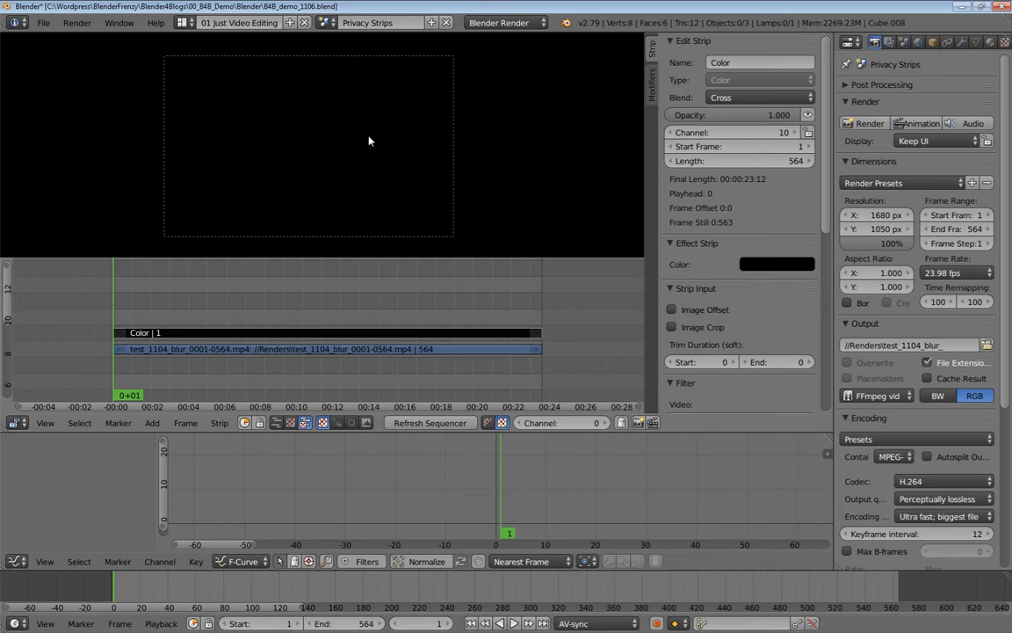
Enable Image Offset, set Blend to Over Drop and push the colour down to Y -1009.
{"action": "left_click", "coordinate": [671, 310]}
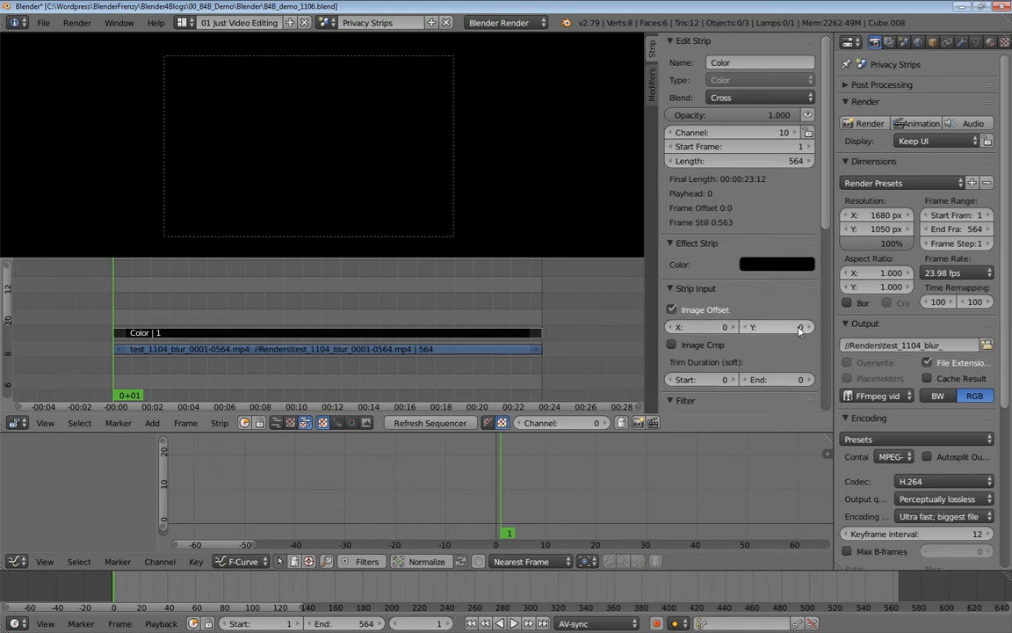
{"action": "left_click_drag", "start_coordinate": [800, 328], "coordinate": [764, 328]}
{"action": "key", "text": "Escape"}
{"action": "left_click", "coordinate": [750, 99]}
{"action": "left_click", "coordinate": [738, 242]}
{"action": "left_click_drag", "start_coordinate": [801, 332], "coordinate": [563, 332]}
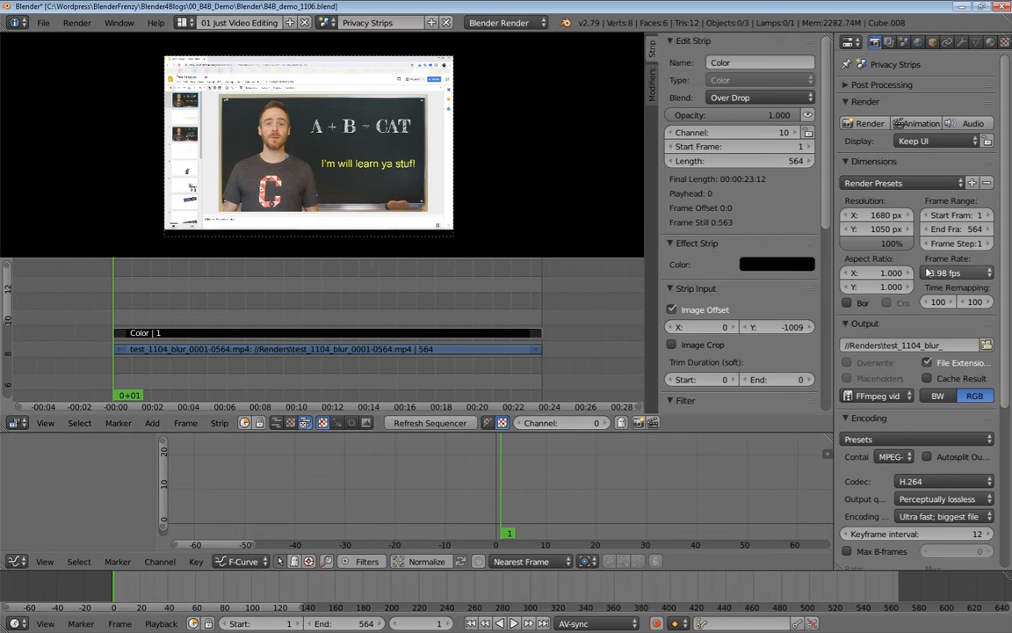
Keep the -1009 offset while zooming the preview, then reset the Color strip's Offset Y to 0.
{"action": "mouse_move", "coordinate": [773, 327]}
{"action": "left_mouse_down"}
{"action": "mouse_move", "coordinate": [747, 327]}
{"action": "mouse_move", "coordinate": [806, 327]}
{"action": "mouse_move", "coordinate": [785, 327]}
{"action": "left_mouse_up"}
{"action": "right_click", "coordinate": [794, 327]}
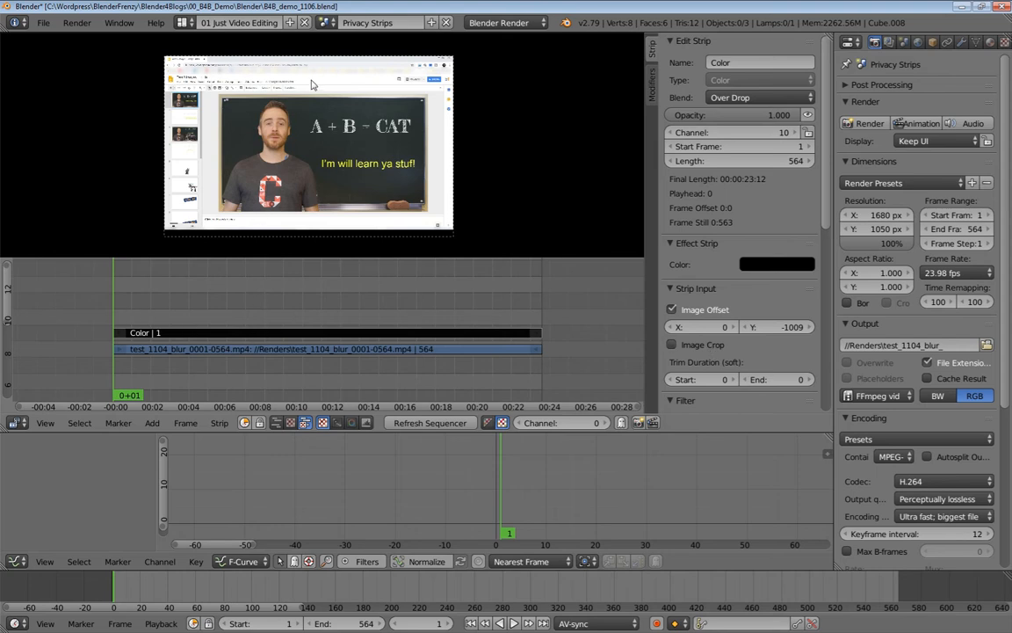
{"action": "scroll", "coordinate": [347, 81], "scroll_direction": "up", "scroll_amount": 3}
{"action": "scroll", "coordinate": [293, 110], "scroll_direction": "up", "scroll_amount": 1}
{"action": "middle_click_drag", "start_coordinate": [268, 61], "coordinate": [277, 162]}
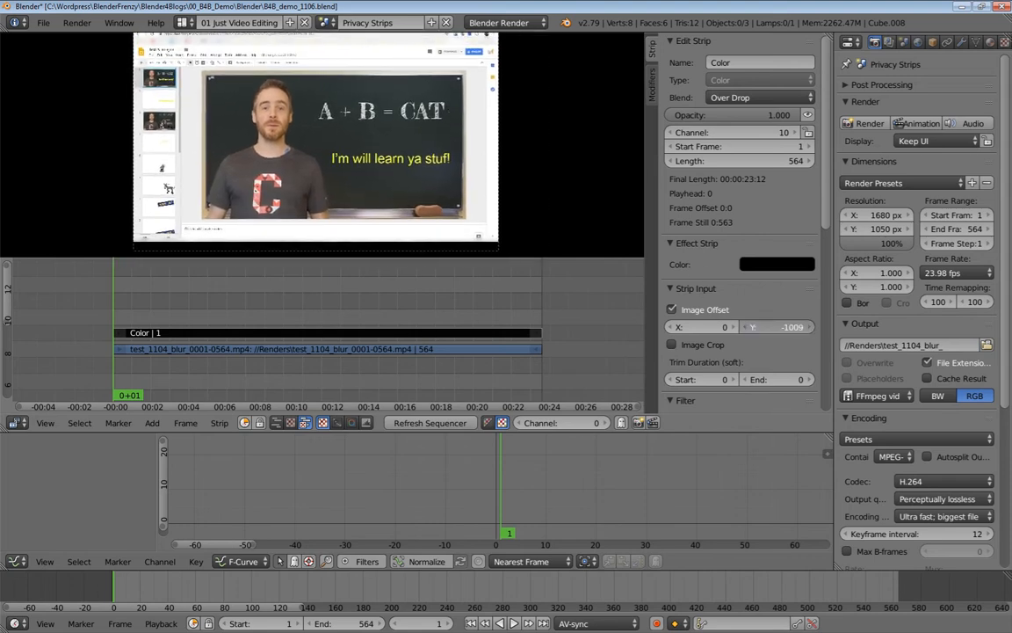
{"action": "key", "text": "BackSpace"}
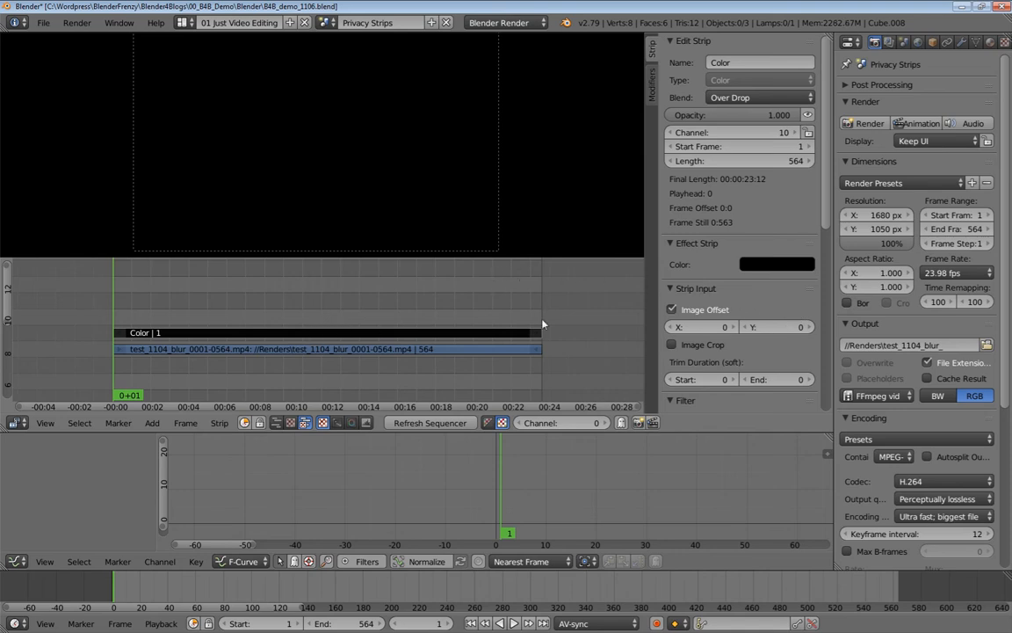
Enable Image Crop and try top/bottom crops and offsets, ending with the band at Y 677.
{"action": "left_click", "coordinate": [698, 344]}
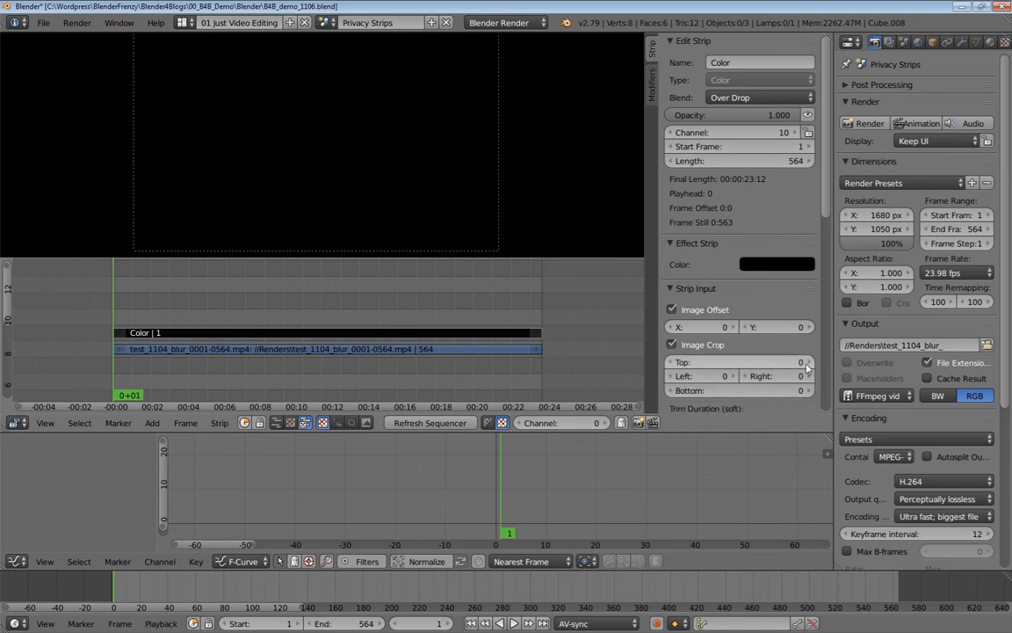
{"action": "left_click_drag", "start_coordinate": [794, 362], "coordinate": [1003, 362]}
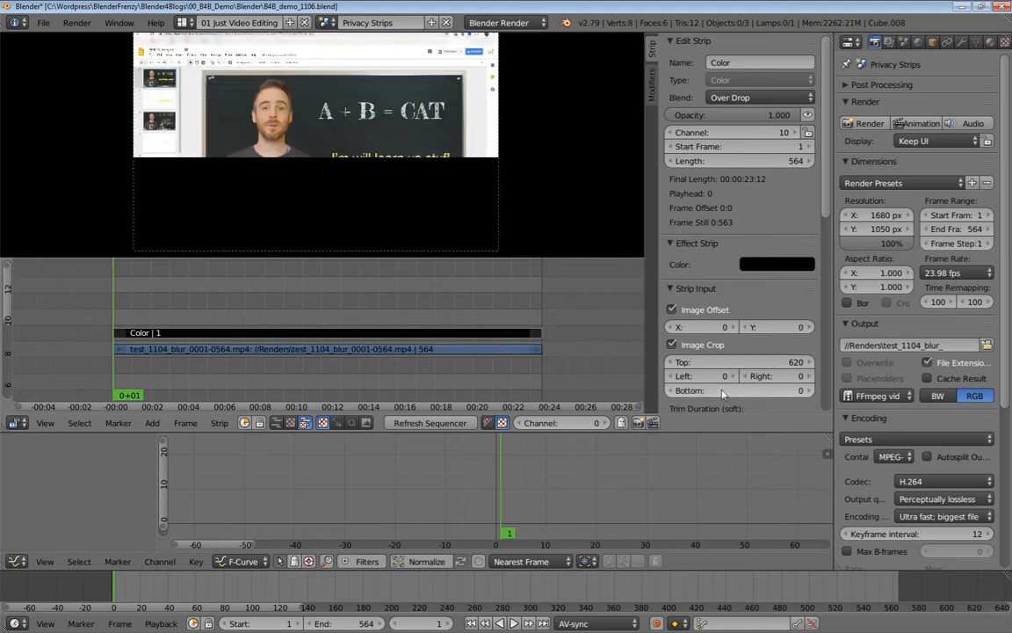
{"action": "left_click_drag", "start_coordinate": [796, 362], "coordinate": [931, 362]}
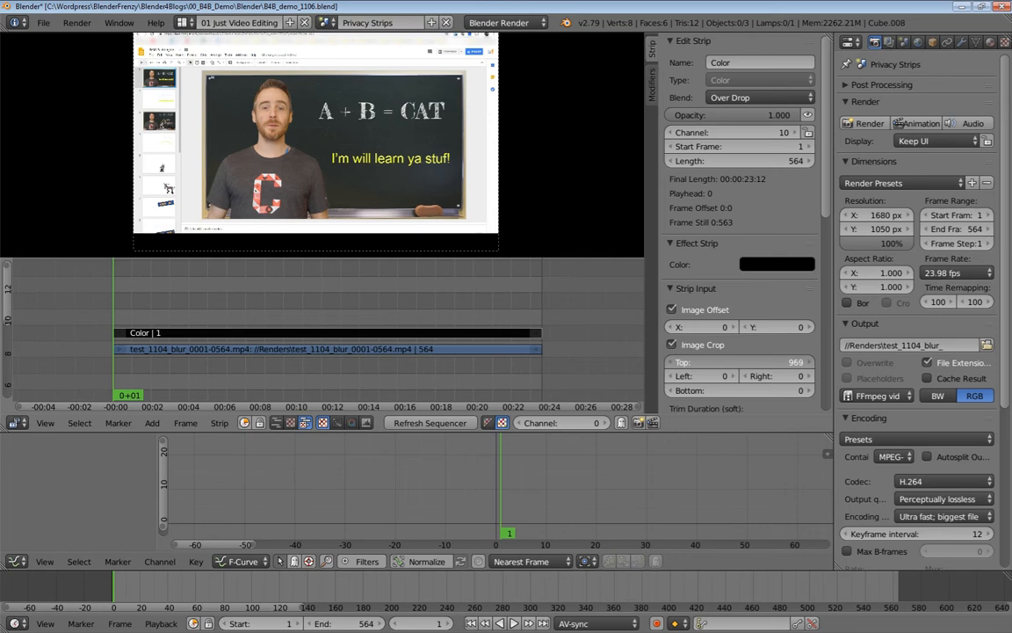
{"action": "left_click_drag", "start_coordinate": [768, 328], "coordinate": [966, 328]}
{"action": "scroll", "coordinate": [383, 191], "scroll_direction": "down", "scroll_amount": 1}
{"action": "scroll", "coordinate": [383, 192], "scroll_direction": "up", "scroll_amount": 2}
{"action": "scroll", "coordinate": [383, 192], "scroll_direction": "down", "scroll_amount": 1}
{"action": "left_click_drag", "start_coordinate": [777, 327], "coordinate": [701, 327]}
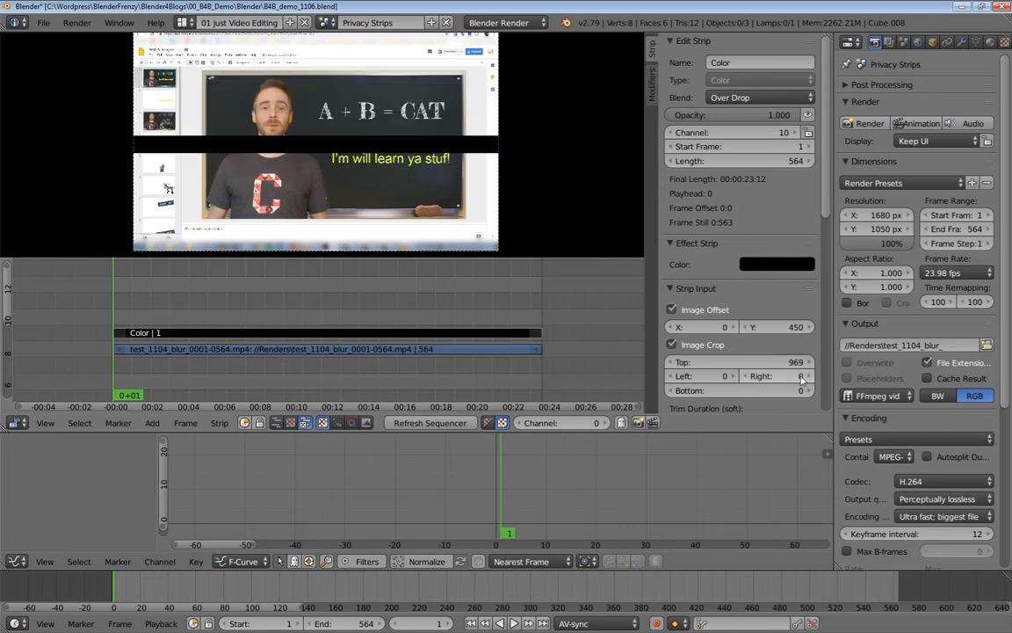
{"action": "left_click_drag", "start_coordinate": [759, 363], "coordinate": [716, 363]}
{"action": "left_click_drag", "start_coordinate": [778, 392], "coordinate": [810, 392]}
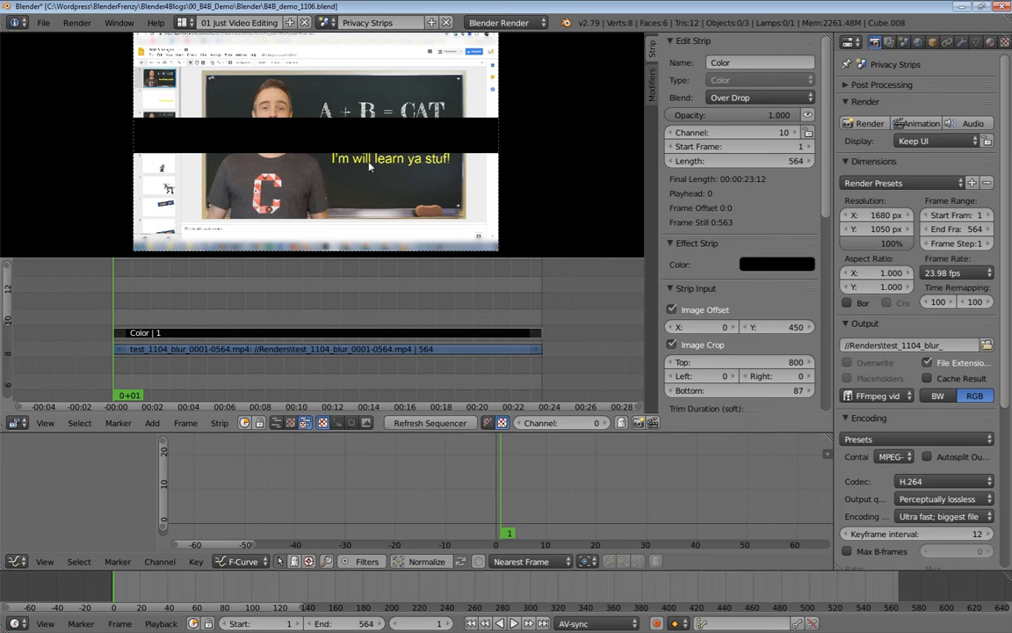
{"action": "left_click_drag", "start_coordinate": [786, 325], "coordinate": [843, 326]}
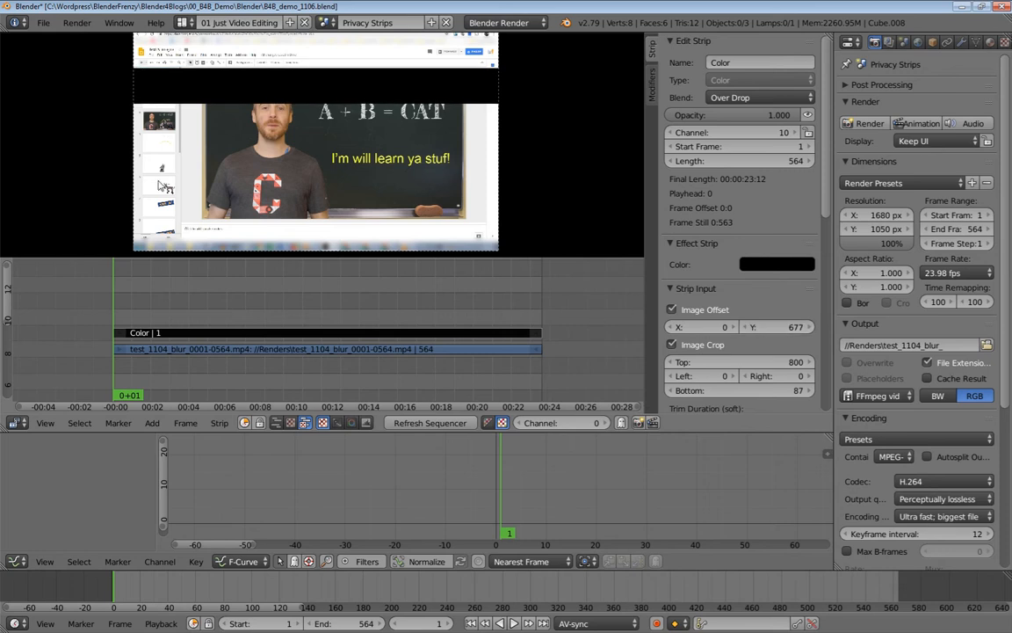
{"action": "mouse_move", "coordinate": [388, 147]}
{"action": "middle_mouse_down"}
{"action": "mouse_move", "coordinate": [377, 173]}
{"action": "mouse_move", "coordinate": [398, 156]}
{"action": "middle_mouse_up"}
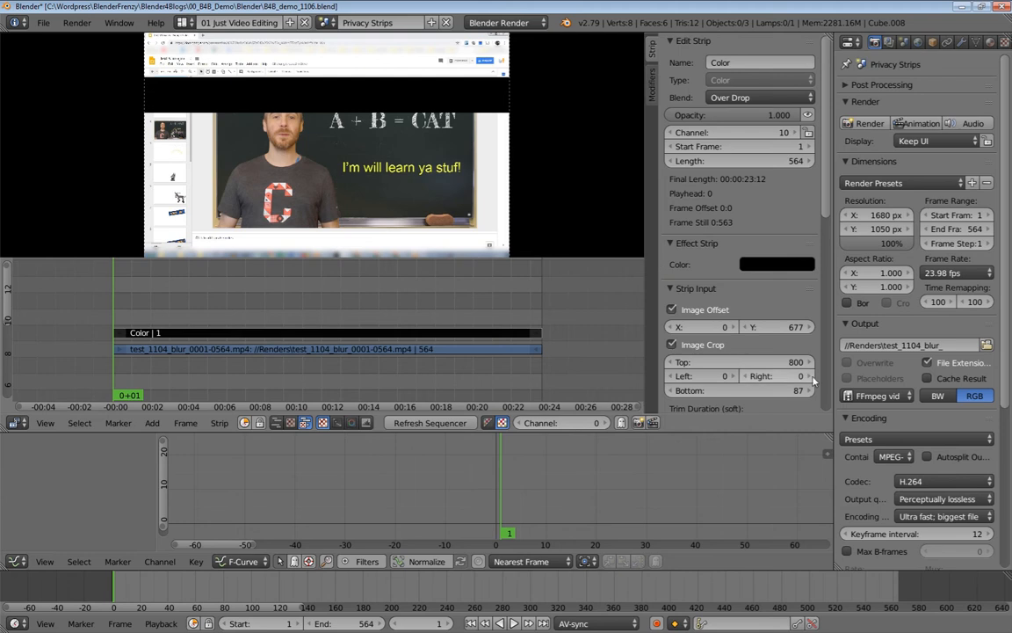
Set Top and Bottom crop to 0 and turn Image Crop off.
{"action": "left_click", "coordinate": [781, 363]}
{"action": "type", "text": "0"}
{"action": "key", "text": "Return"}
{"action": "left_click", "coordinate": [783, 388]}
{"action": "type", "text": "0"}
{"action": "key", "text": "Return"}
{"action": "left_click", "coordinate": [689, 349]}
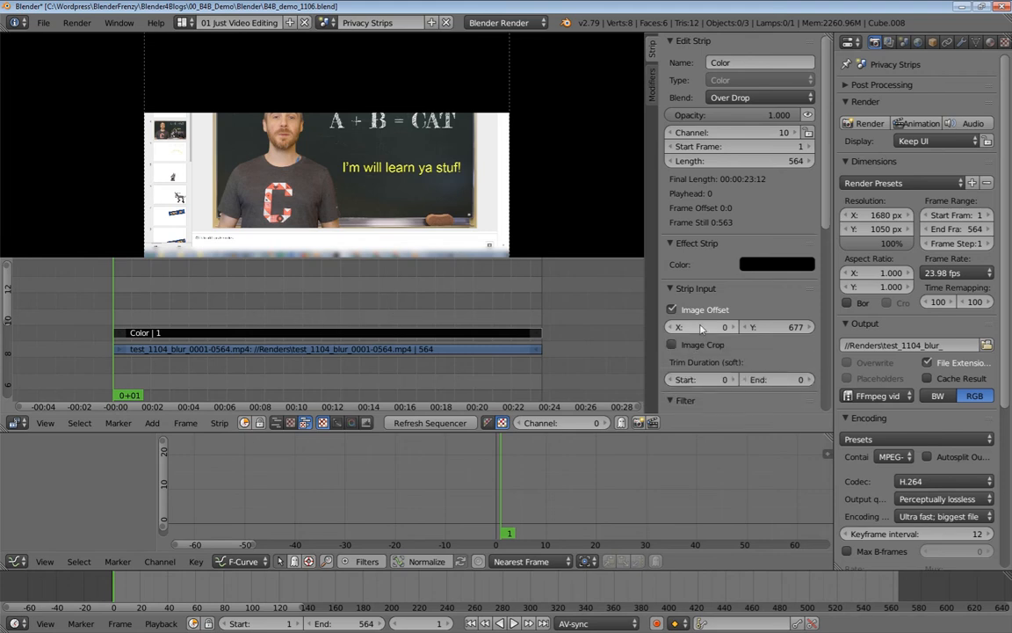
Set the Color strip's Image Offset Y to 0.
{"action": "left_click", "coordinate": [773, 327]}
{"action": "type", "text": "0"}
{"action": "key", "text": "Return"}
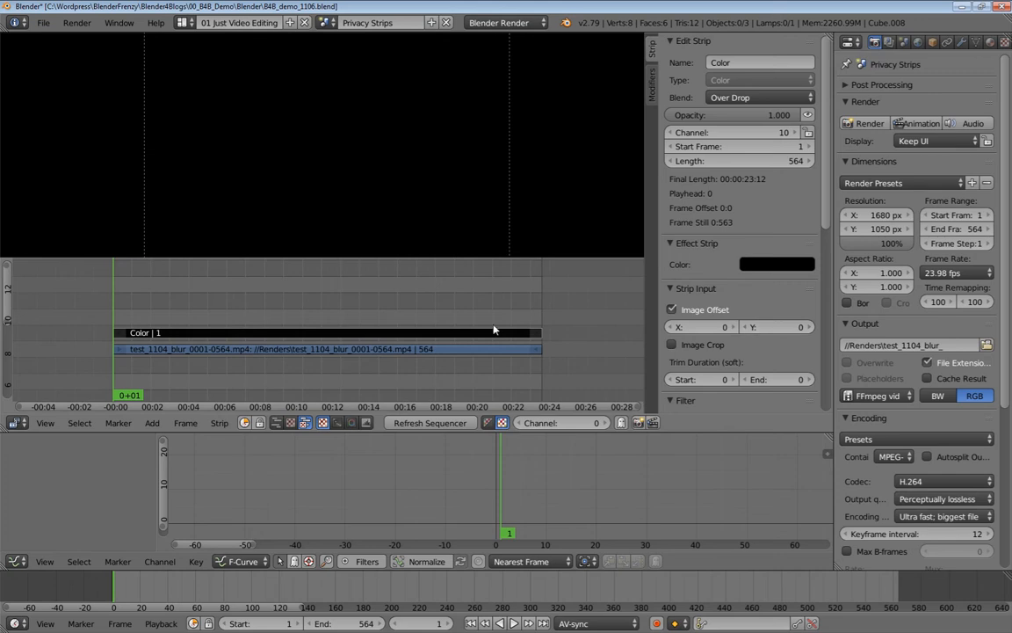
Add a Transform effect strip on channel 11 above the Color strip and mute the Color strip.
{"action": "key", "text": "shift+a"}
{"action": "mouse_move", "coordinate": [341, 332]}
{"action": "key", "text": "shift+a"}
{"action": "mouse_move", "coordinate": [396, 332]}
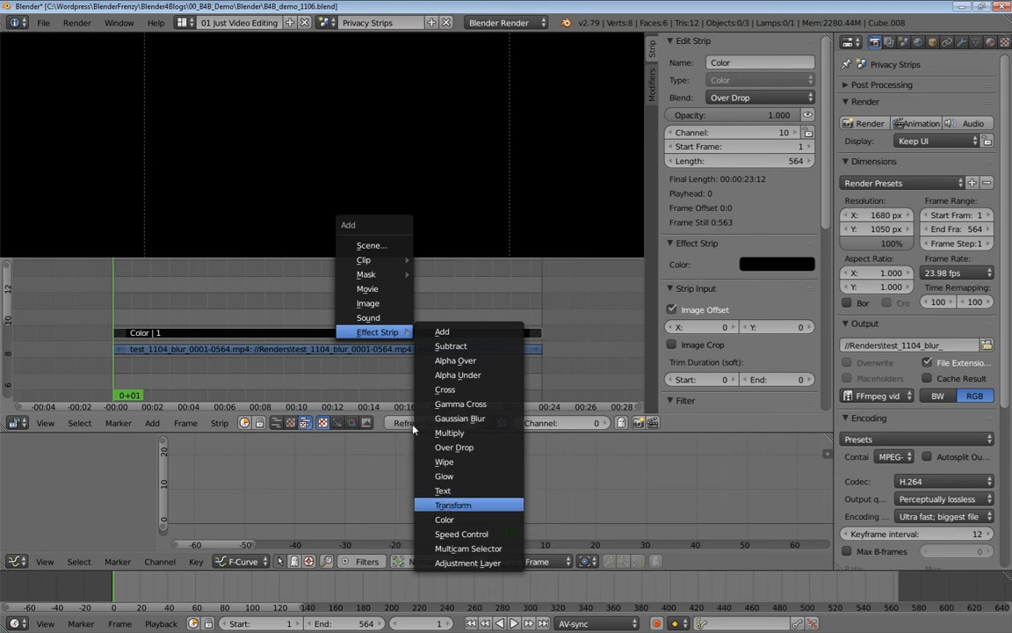
{"action": "left_click", "coordinate": [452, 505]}
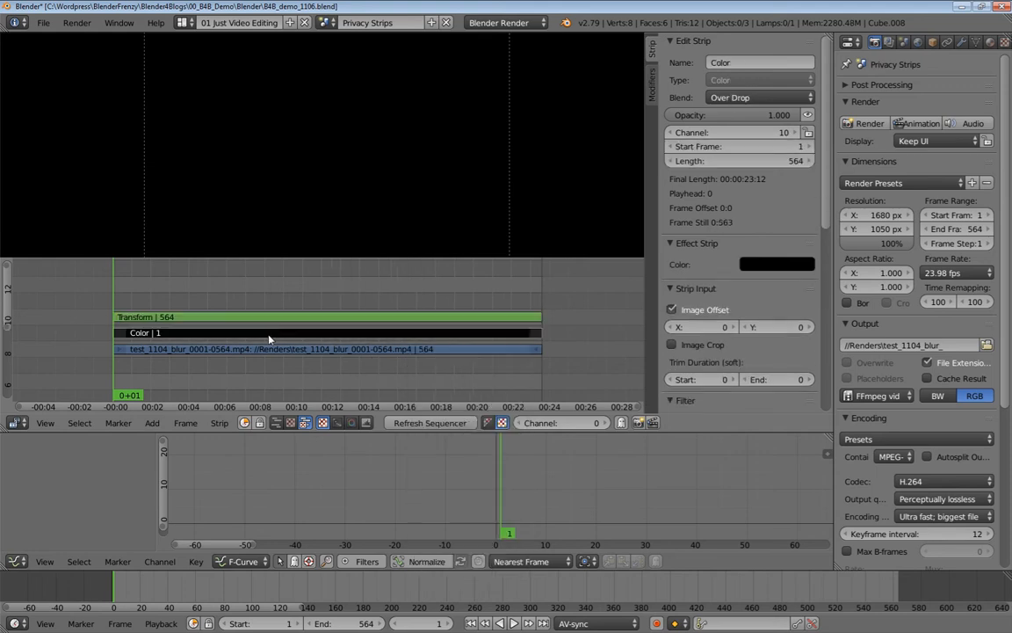
{"action": "key", "text": "h"}
{"action": "right_click", "coordinate": [356, 320]}
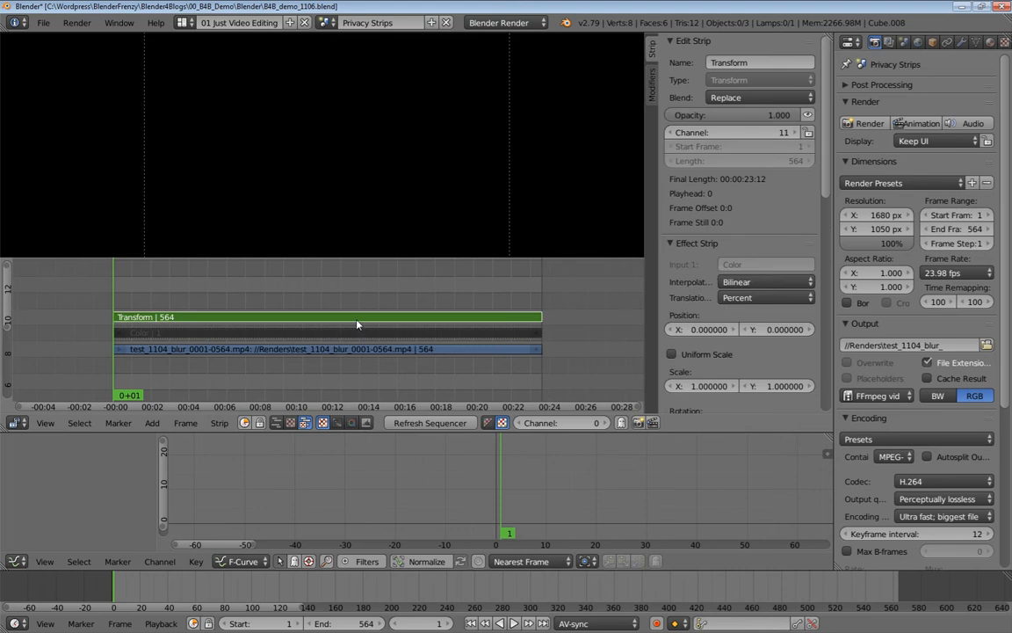
Give the Transform strip Uniform Scale at 0.78 and an Over Drop blend mode.
{"action": "scroll", "coordinate": [363, 146], "scroll_direction": "up", "scroll_amount": 1}
{"action": "right_click", "coordinate": [283, 333]}
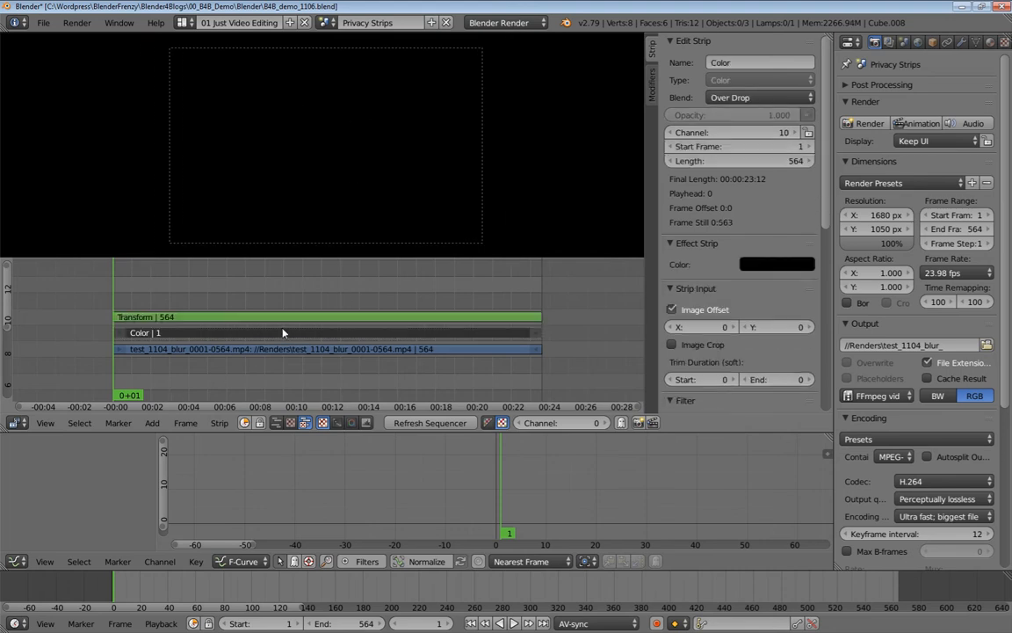
{"action": "right_click", "coordinate": [243, 316]}
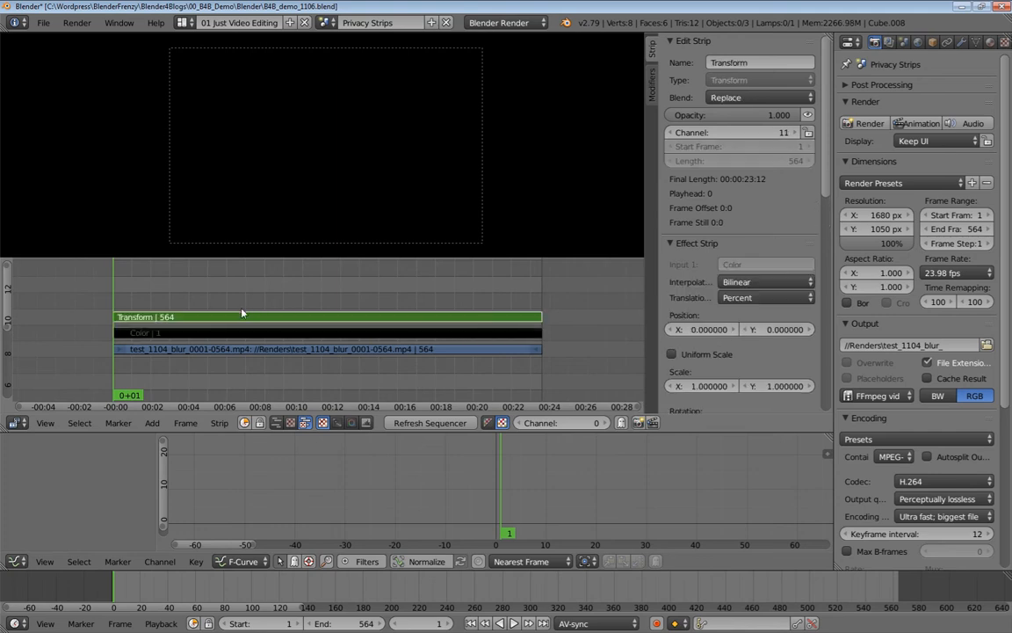
{"action": "scroll", "coordinate": [688, 300], "scroll_direction": "down", "scroll_amount": 2}
{"action": "left_click", "coordinate": [671, 306]}
{"action": "left_click", "coordinate": [782, 325]}
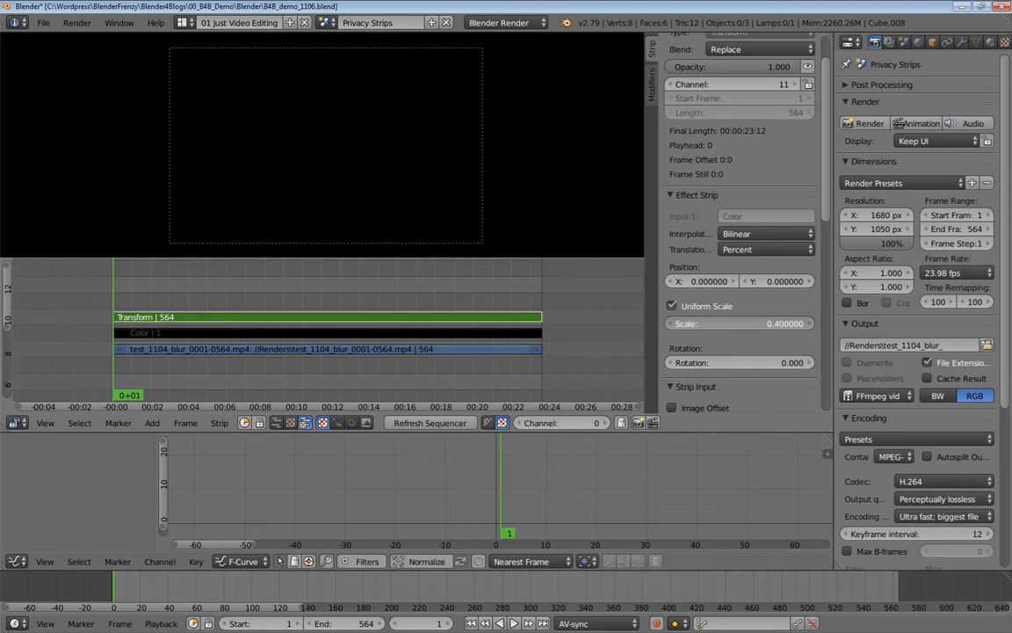
{"action": "left_click_drag", "start_coordinate": [773, 322], "coordinate": [760, 323]}
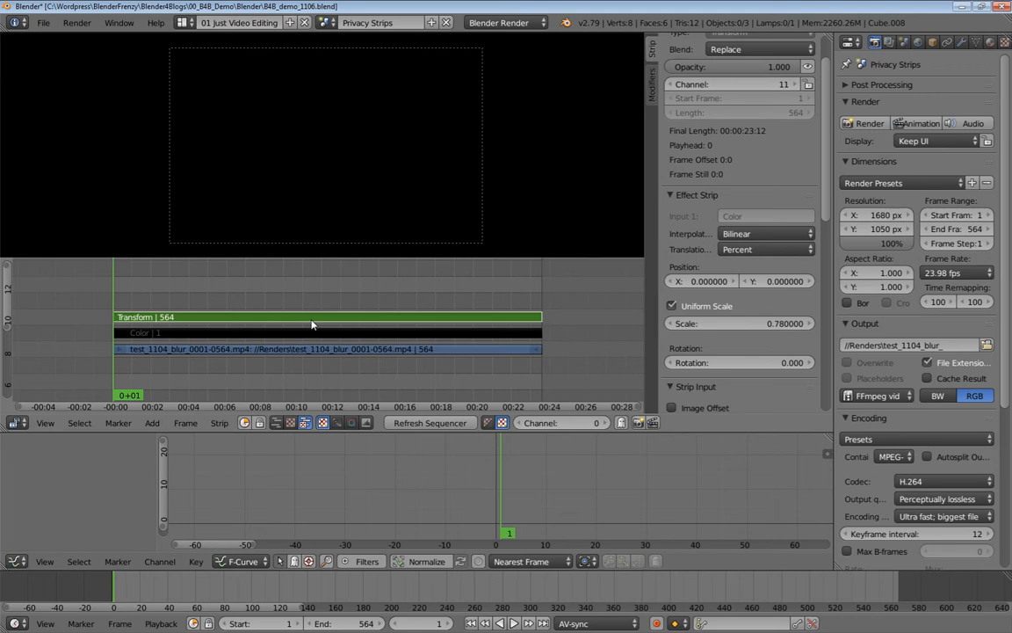
{"action": "scroll", "coordinate": [703, 87], "scroll_direction": "up", "scroll_amount": 3}
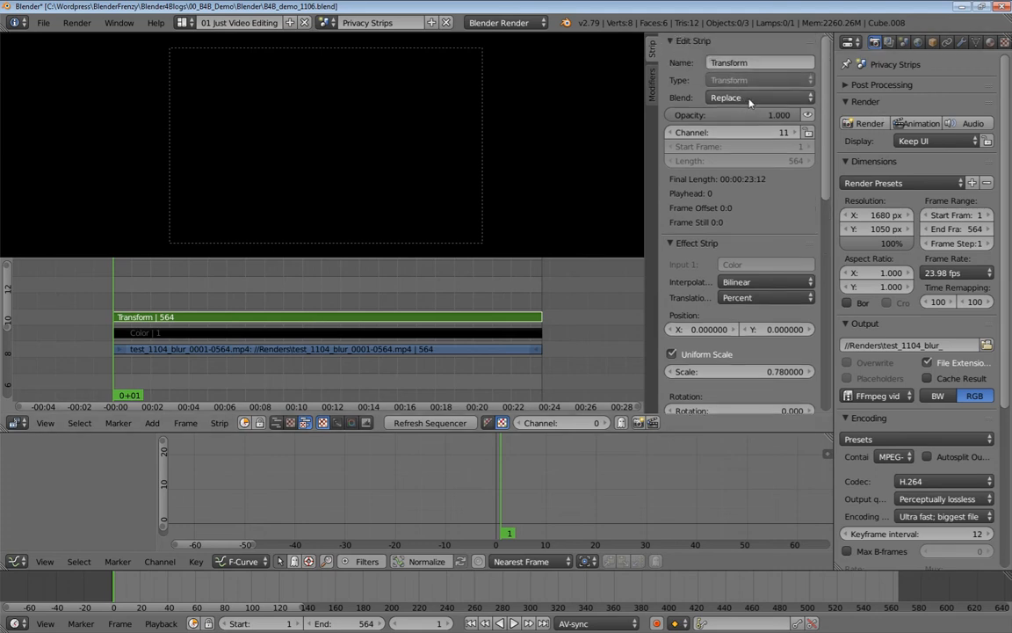
{"action": "left_click", "coordinate": [739, 98]}
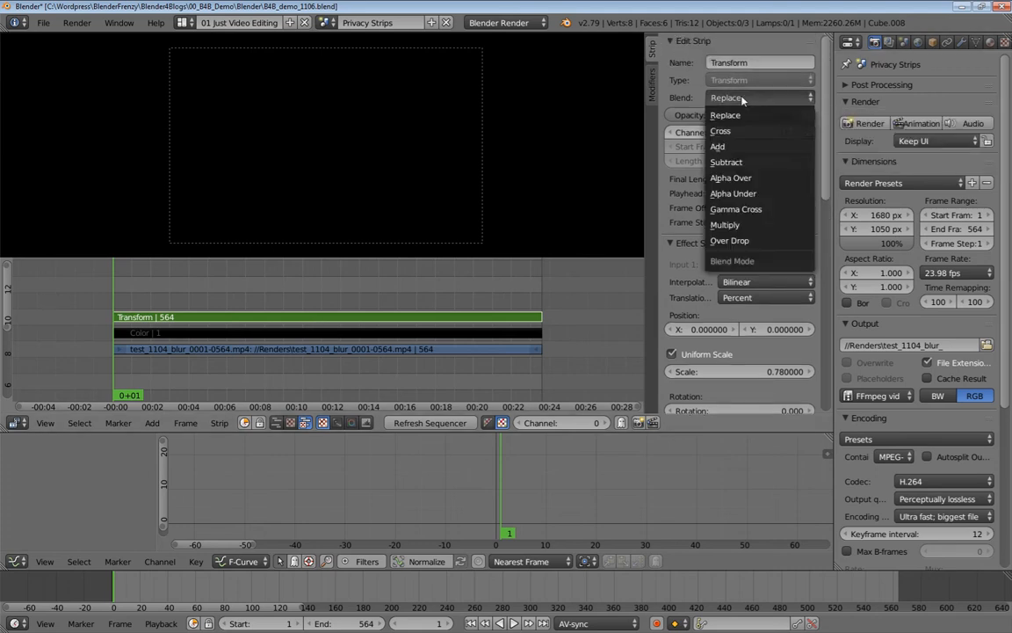
{"action": "left_click", "coordinate": [732, 242]}
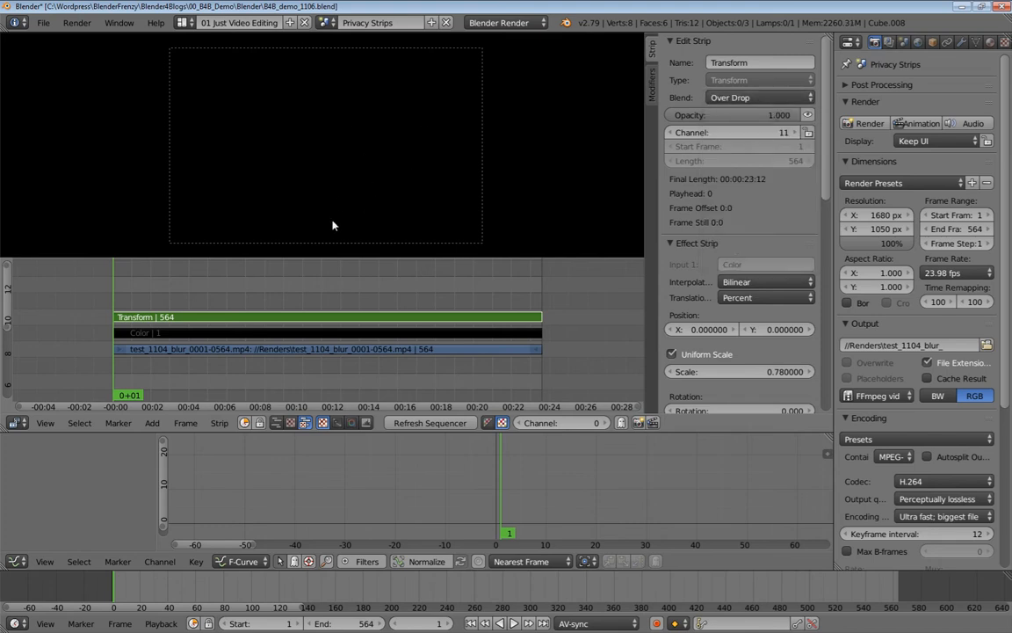
Try Color strip opacities of about 0.24 and 0.5, then leave the Color strip muted.
{"action": "right_click", "coordinate": [361, 338]}
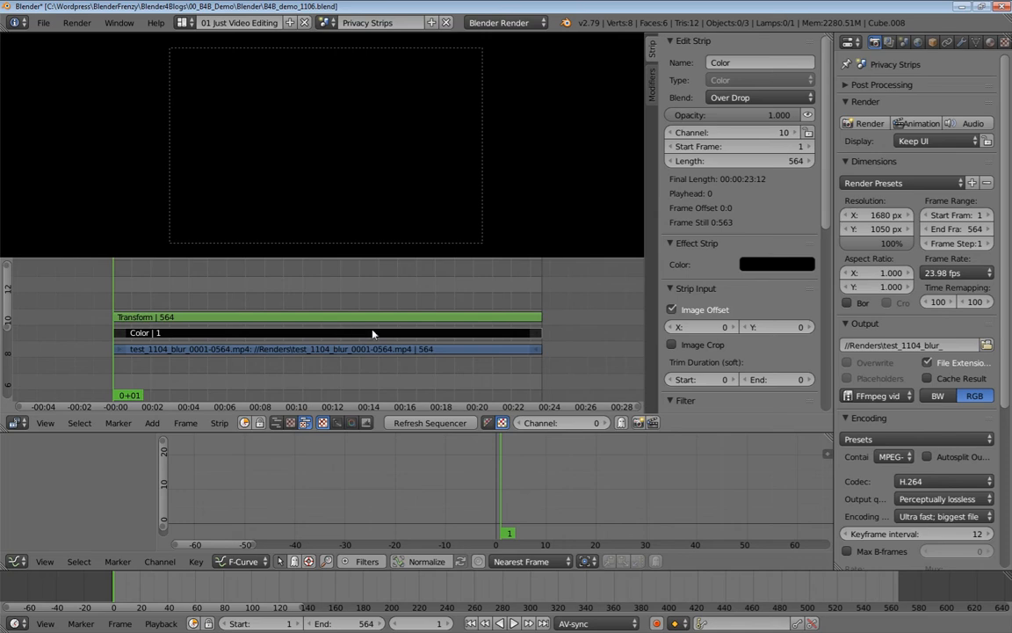
{"action": "left_click", "coordinate": [731, 97]}
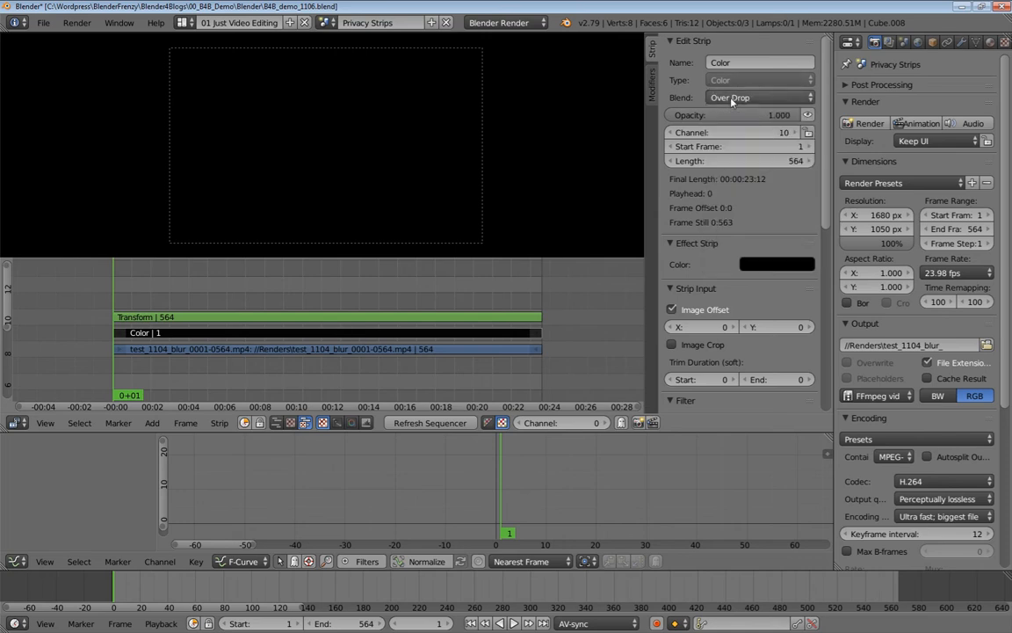
{"action": "right_click", "coordinate": [318, 321]}
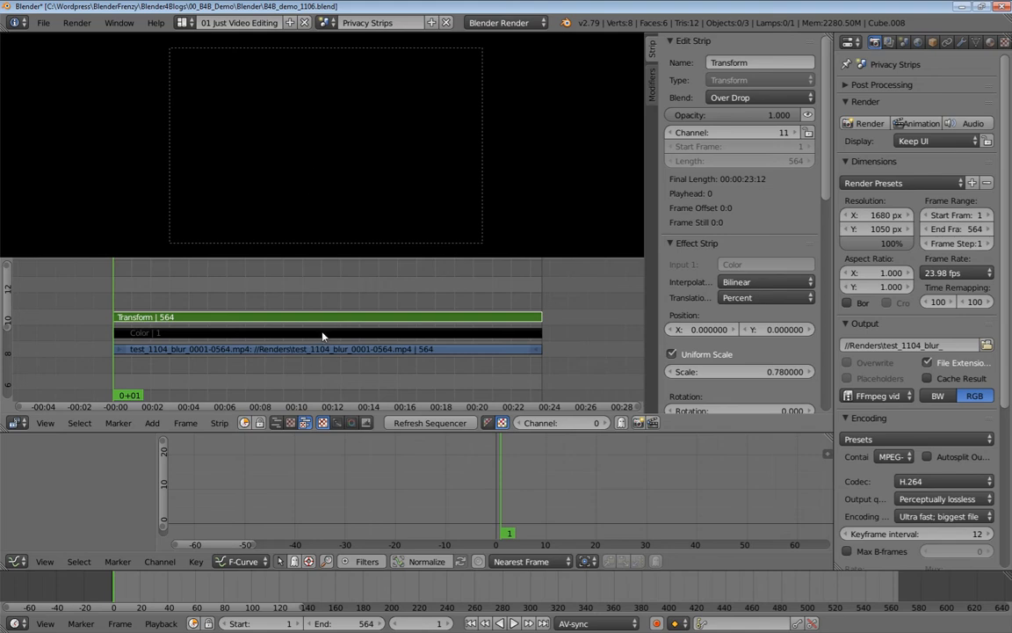
{"action": "right_click", "coordinate": [416, 334]}
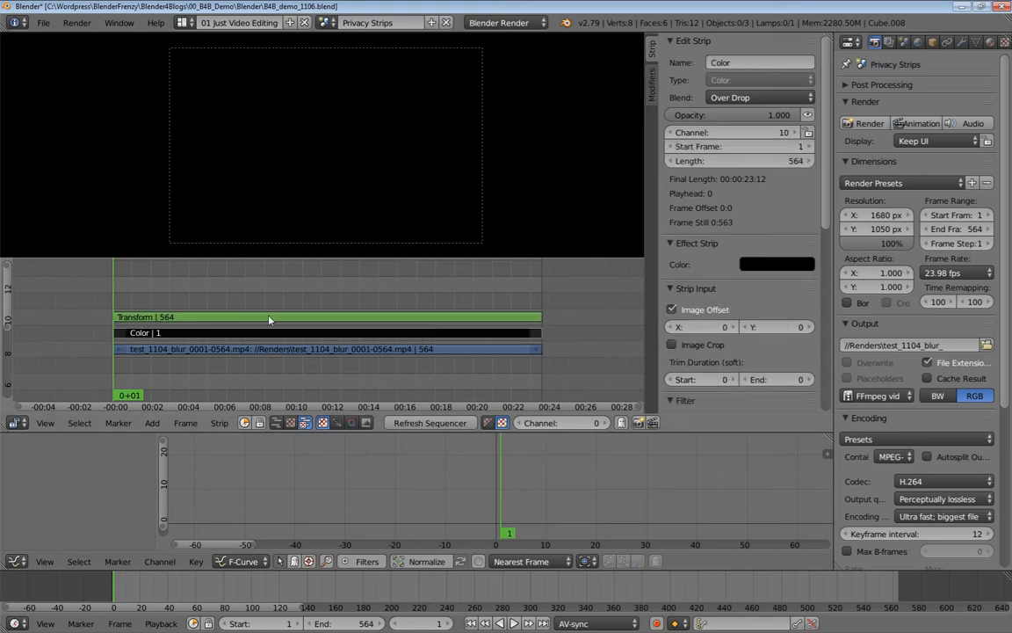
{"action": "key", "text": "h"}
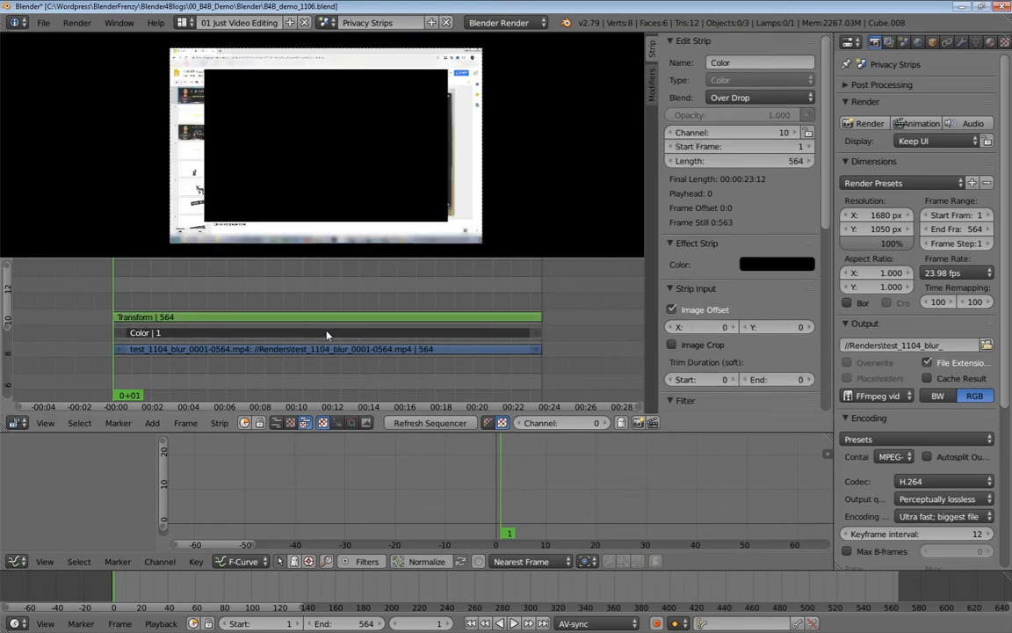
{"action": "key", "text": "alt+h"}
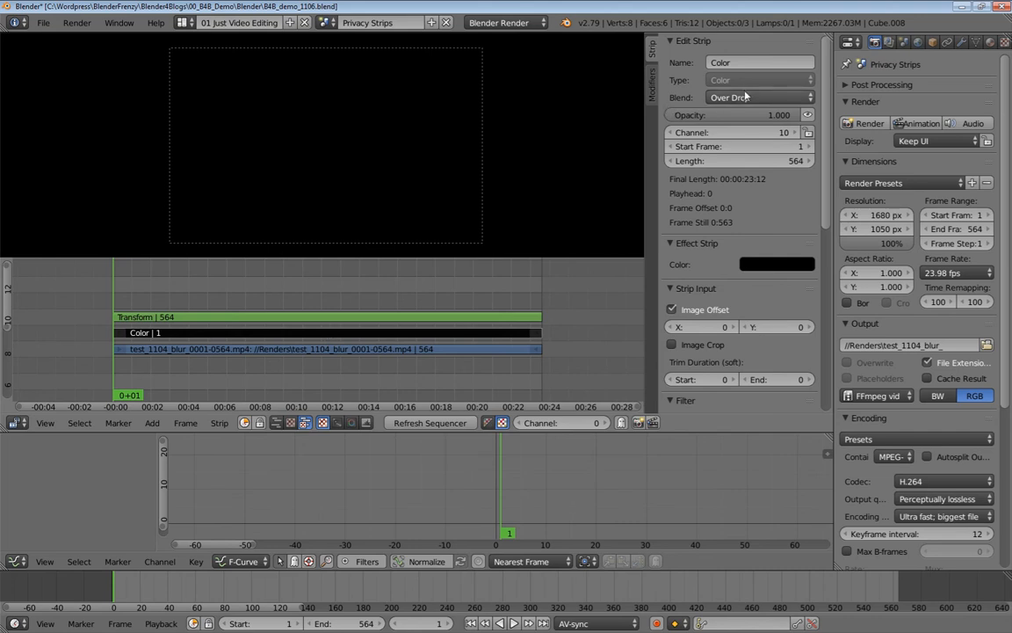
{"action": "left_click_drag", "start_coordinate": [774, 116], "coordinate": [736, 115]}
{"action": "left_click", "coordinate": [431, 318]}
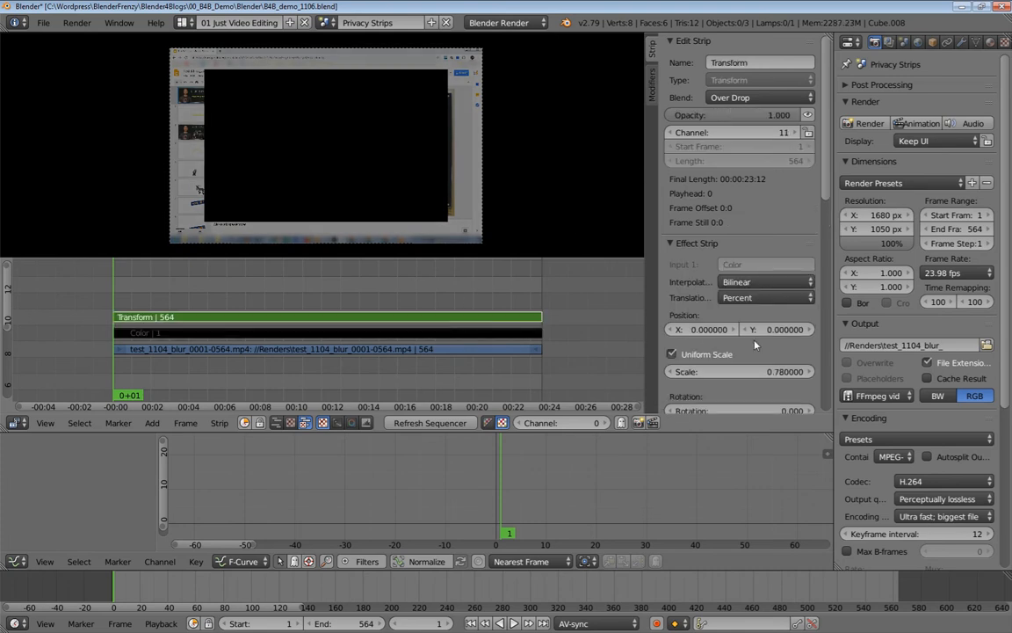
{"action": "mouse_move", "coordinate": [747, 372]}
{"action": "left_mouse_down"}
{"action": "mouse_move", "coordinate": [763, 371]}
{"action": "mouse_move", "coordinate": [751, 372]}
{"action": "left_mouse_up"}
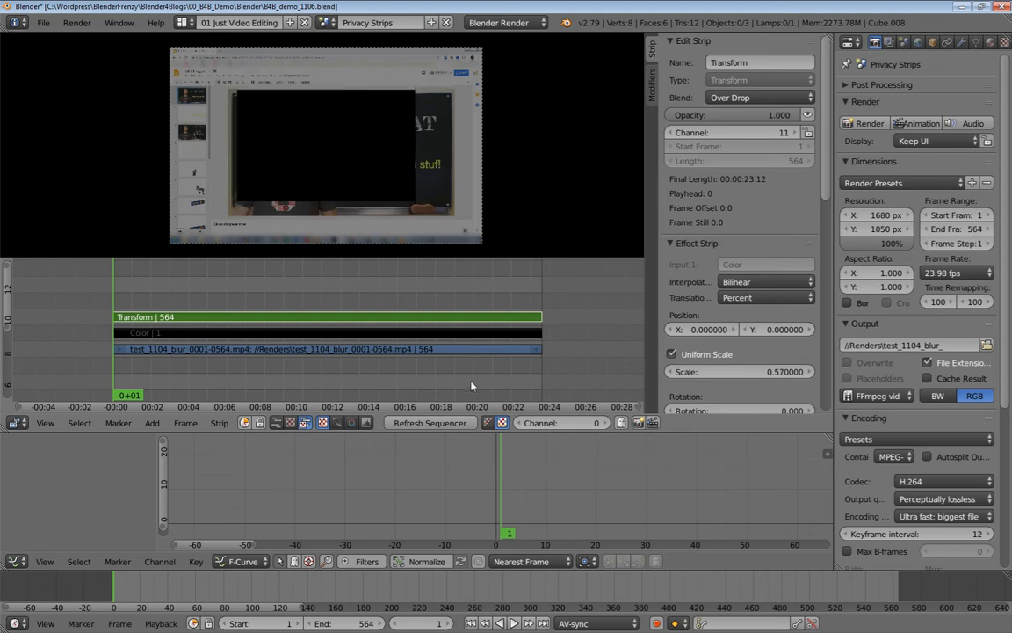
{"action": "left_click", "coordinate": [340, 334]}
{"action": "left_click_drag", "start_coordinate": [742, 115], "coordinate": [807, 115]}
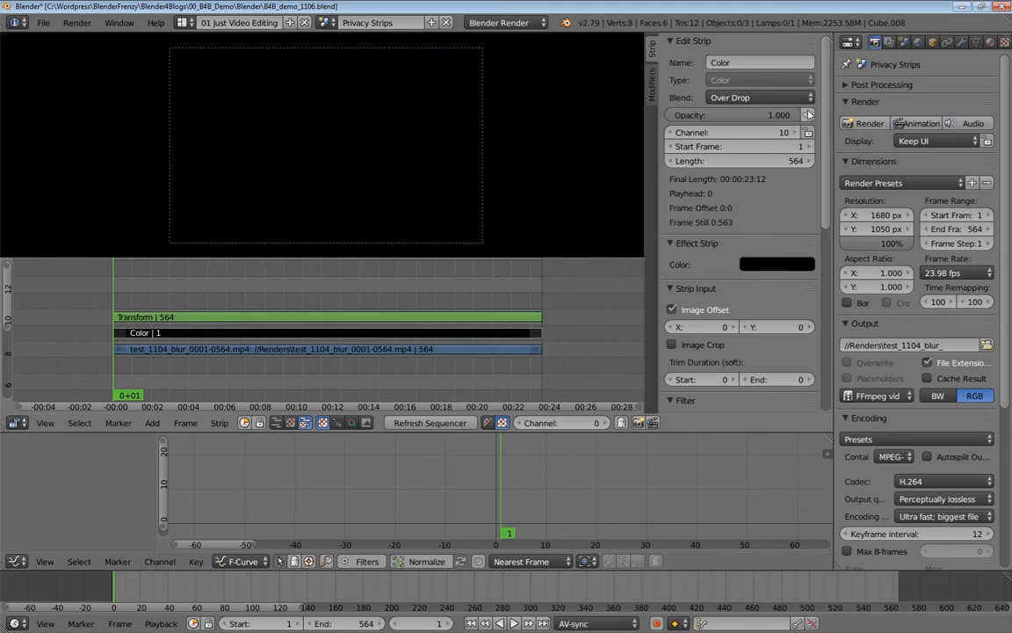
{"action": "key", "text": "h"}
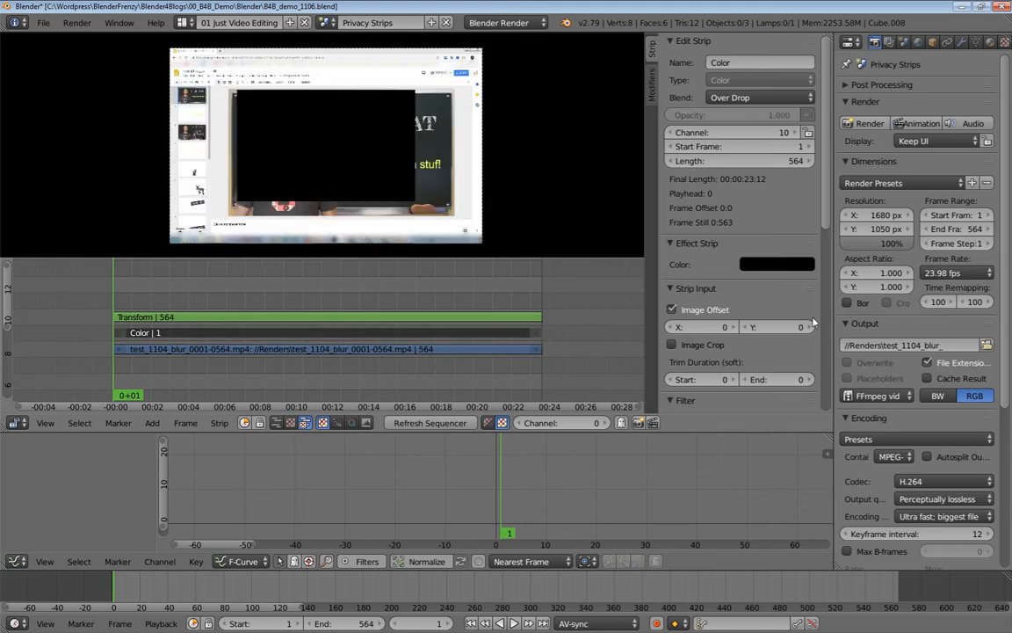
Turn off Uniform Scale on the Transform strip and set Scale X to 1.
{"action": "left_click", "coordinate": [391, 317]}
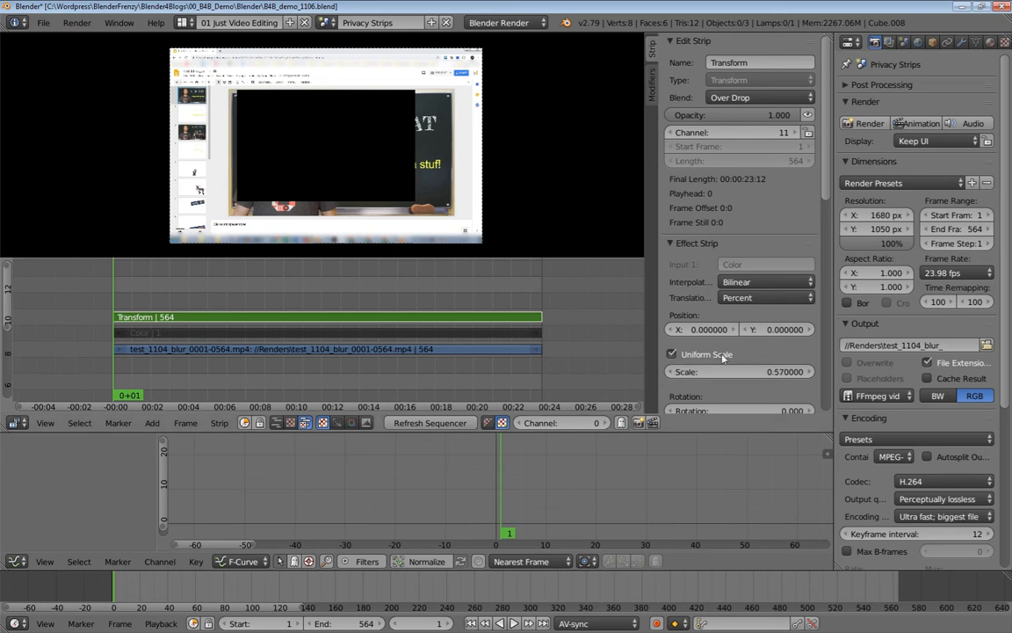
{"action": "left_click", "coordinate": [673, 354]}
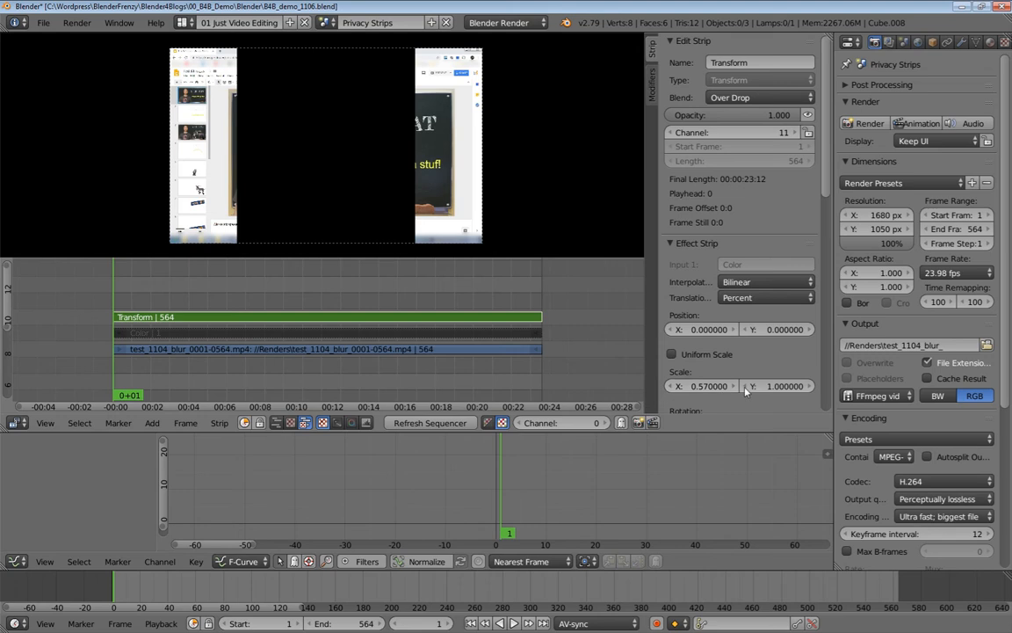
{"action": "left_click", "coordinate": [711, 384]}
{"action": "type", "text": "1"}
{"action": "key", "text": "Return"}
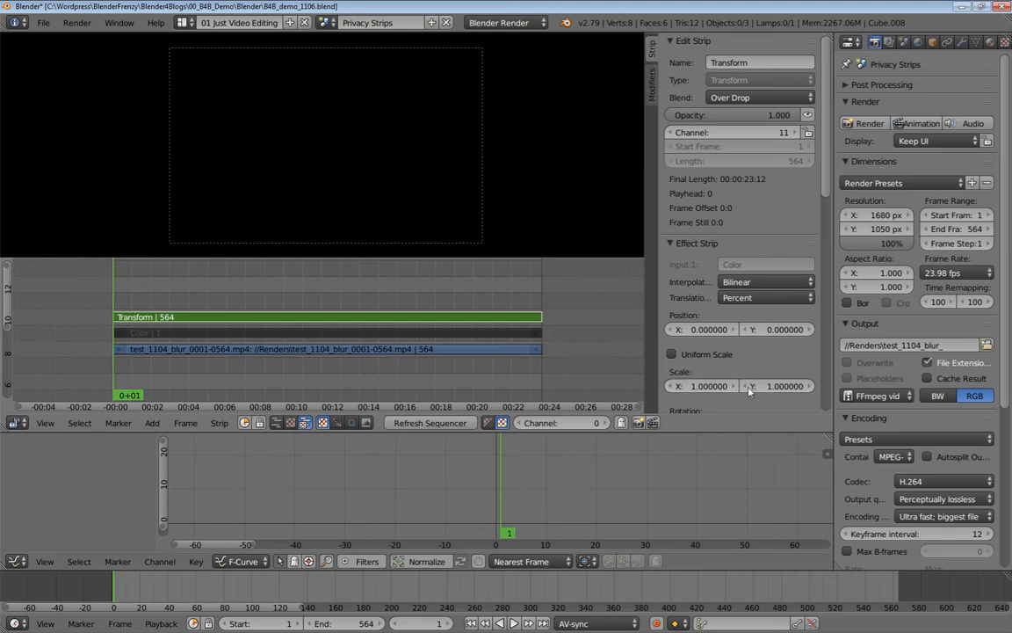
Shrink the Transform strip's Y scale and raise the black band toward the top of the frame.
{"action": "left_click_drag", "start_coordinate": [794, 387], "coordinate": [710, 387]}
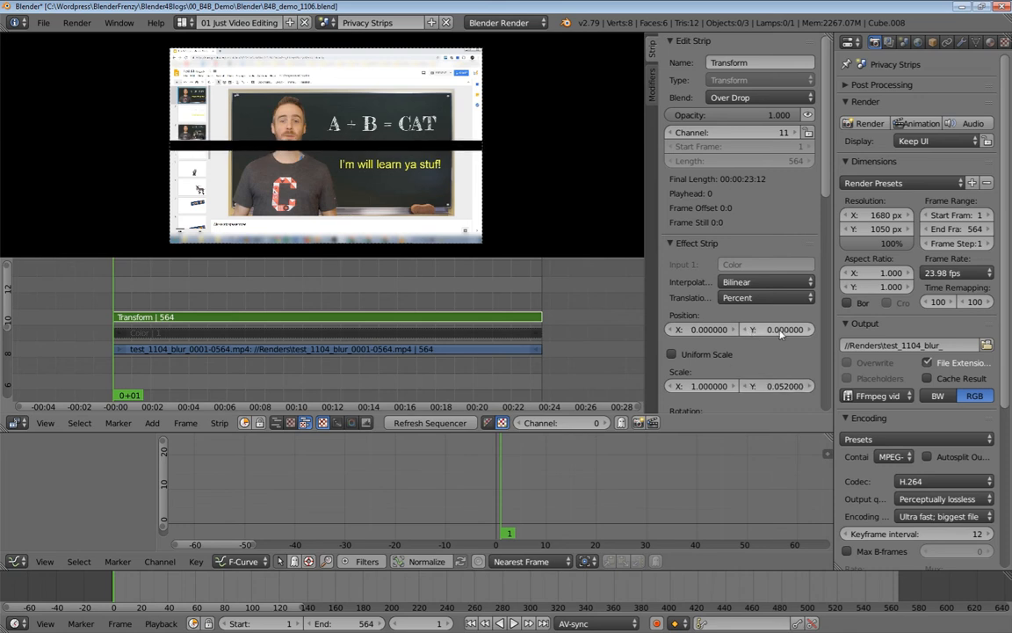
{"action": "left_click_drag", "start_coordinate": [781, 332], "coordinate": [809, 332]}
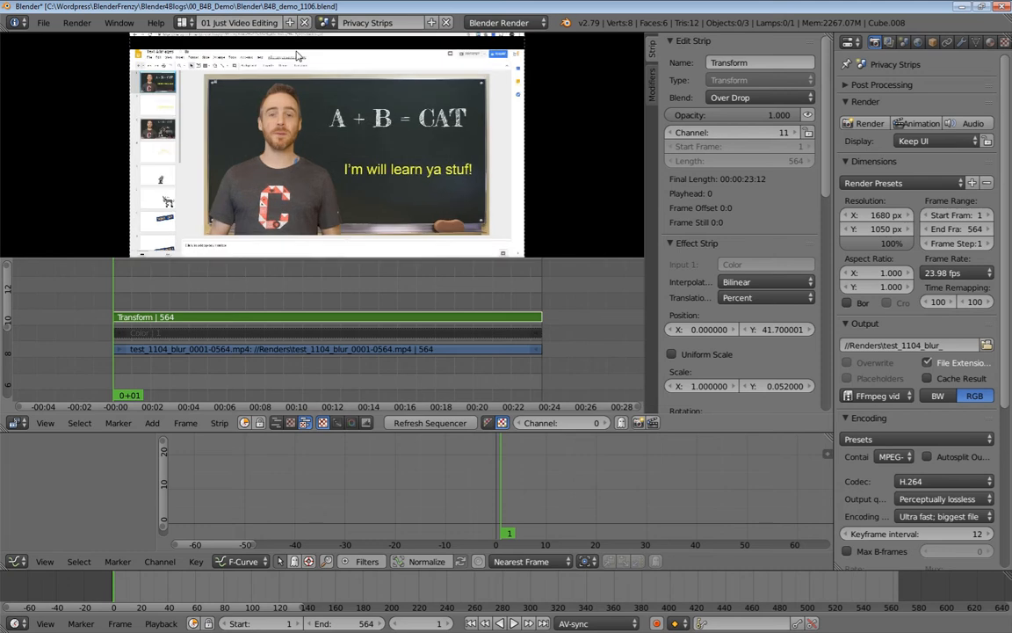
{"action": "scroll", "coordinate": [296, 51], "scroll_direction": "up", "scroll_amount": 6}
{"action": "middle_click_drag", "start_coordinate": [302, 49], "coordinate": [303, 154]}
{"action": "scroll", "coordinate": [294, 132], "scroll_direction": "up", "scroll_amount": 3}
{"action": "middle_click_drag", "start_coordinate": [266, 81], "coordinate": [390, 150]}
{"action": "scroll", "coordinate": [378, 148], "scroll_direction": "up", "scroll_amount": 2}
{"action": "scroll", "coordinate": [226, 134], "scroll_direction": "down", "scroll_amount": 2}
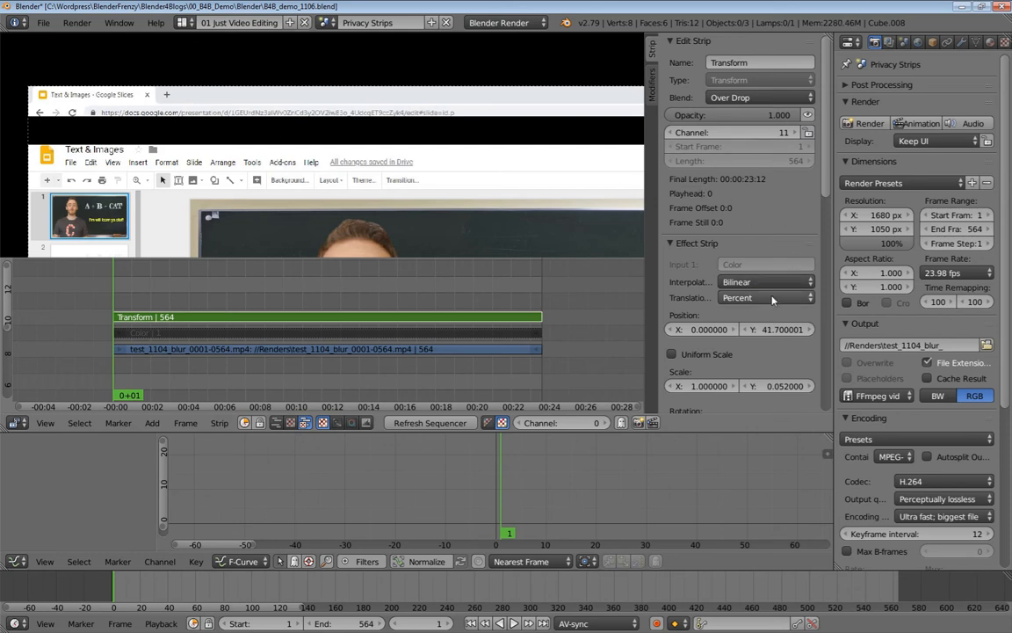
Fine-tune the band to Scale Y 0.034 at Position Y about 42.1.
{"action": "left_click_drag", "start_coordinate": [773, 329], "coordinate": [766, 329]}
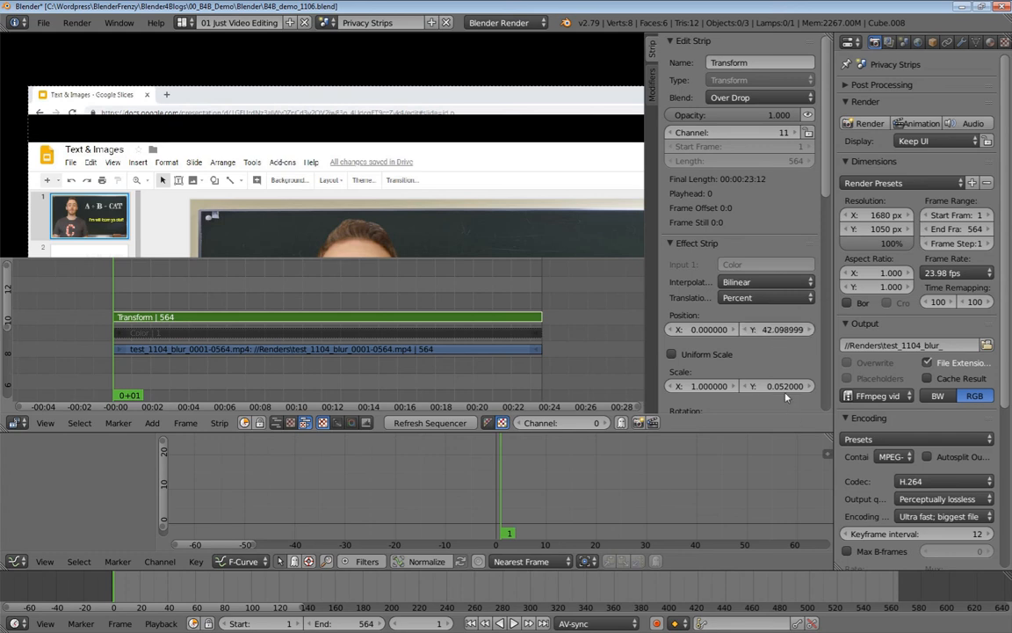
{"action": "left_click_drag", "start_coordinate": [773, 385], "coordinate": [760, 386]}
{"action": "scroll", "coordinate": [503, 165], "scroll_direction": "down", "scroll_amount": 3}
{"action": "middle_click_drag", "start_coordinate": [503, 159], "coordinate": [422, 164]}
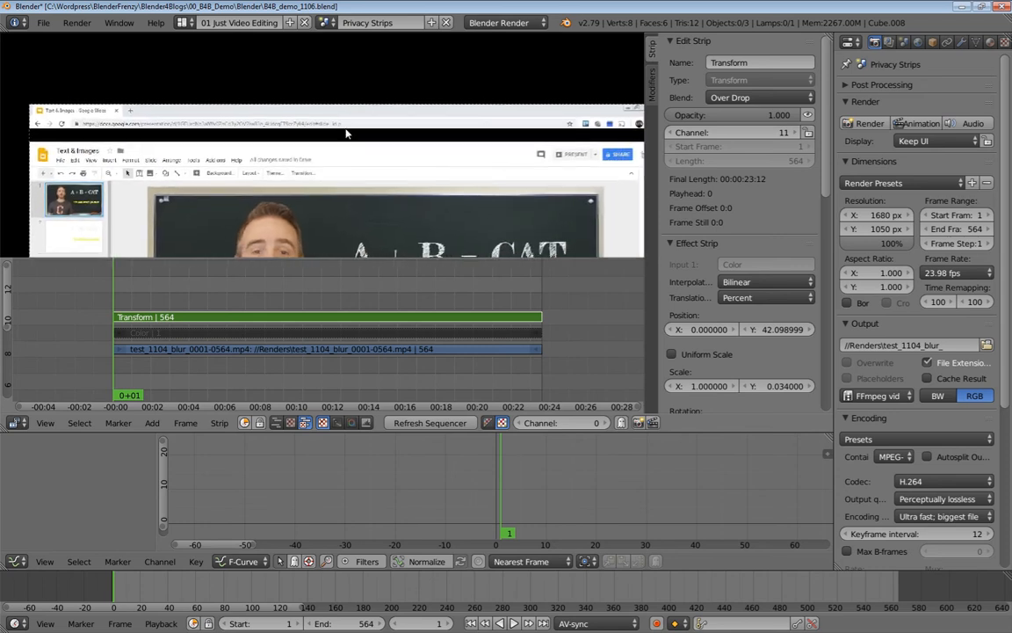
{"action": "scroll", "coordinate": [343, 132], "scroll_direction": "up", "scroll_amount": 4}
{"action": "right_click", "coordinate": [297, 334]}
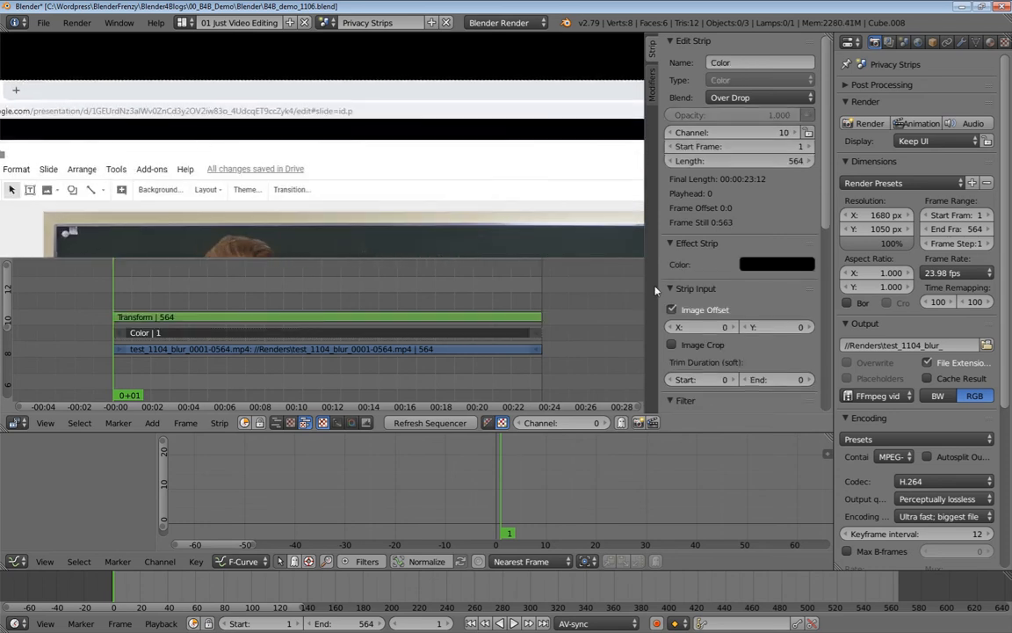
{"action": "left_click", "coordinate": [773, 264]}
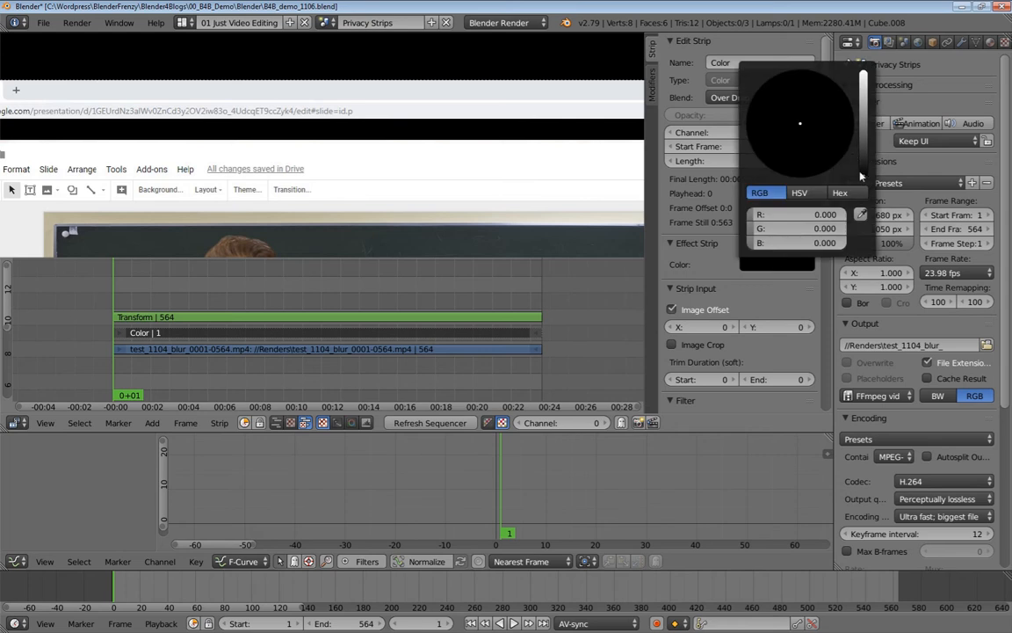
{"action": "left_click_drag", "start_coordinate": [860, 177], "coordinate": [862, 85]}
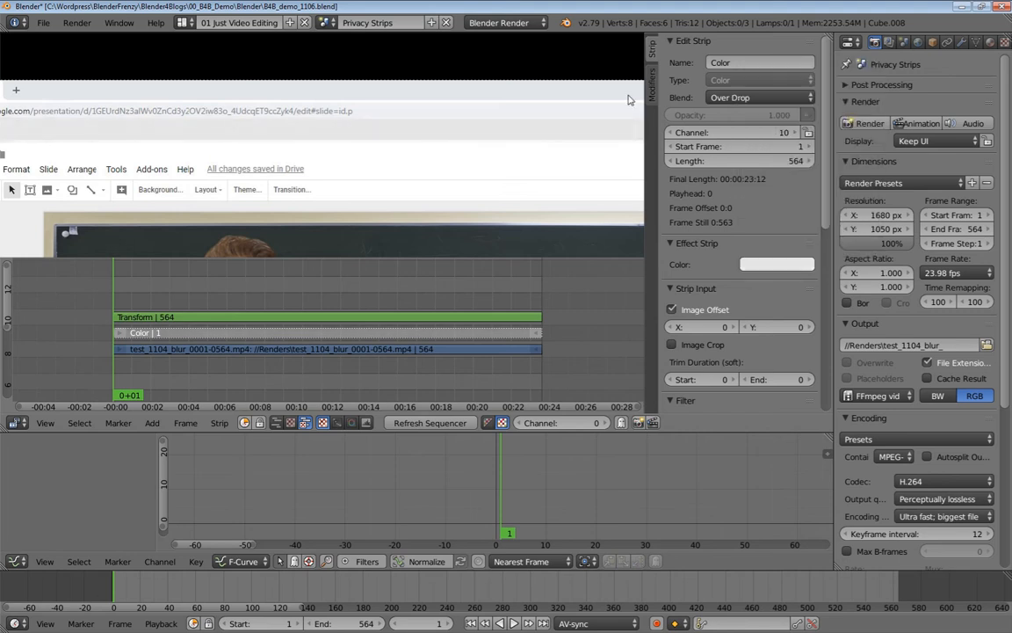
{"action": "left_click", "coordinate": [783, 266]}
{"action": "scroll", "coordinate": [343, 171], "scroll_direction": "down", "scroll_amount": 3}
{"action": "scroll", "coordinate": [331, 147], "scroll_direction": "down", "scroll_amount": 1}
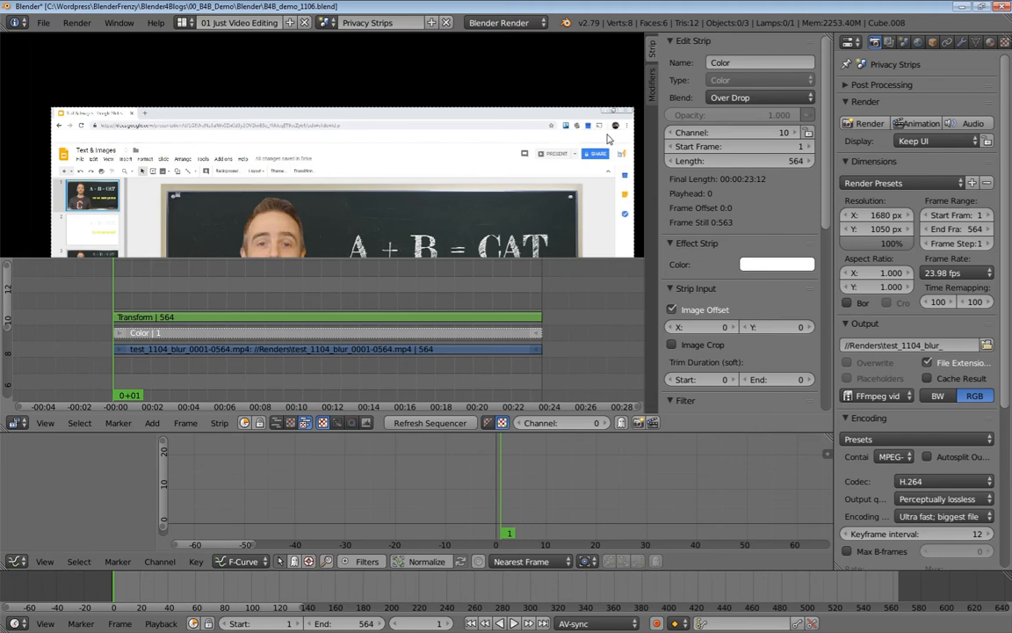
{"action": "scroll", "coordinate": [545, 147], "scroll_direction": "down", "scroll_amount": 2}
{"action": "middle_click_drag", "start_coordinate": [477, 157], "coordinate": [437, 106]}
{"action": "scroll", "coordinate": [356, 169], "scroll_direction": "down", "scroll_amount": 1}
{"action": "scroll", "coordinate": [318, 182], "scroll_direction": "up", "scroll_amount": 4}
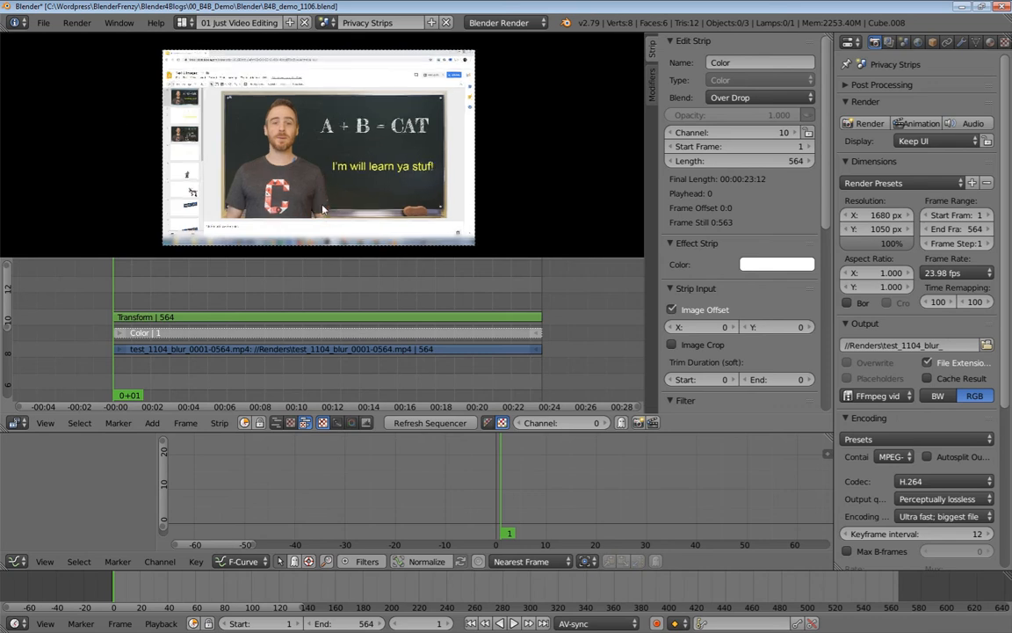
{"action": "scroll", "coordinate": [295, 145], "scroll_direction": "up", "scroll_amount": 1}
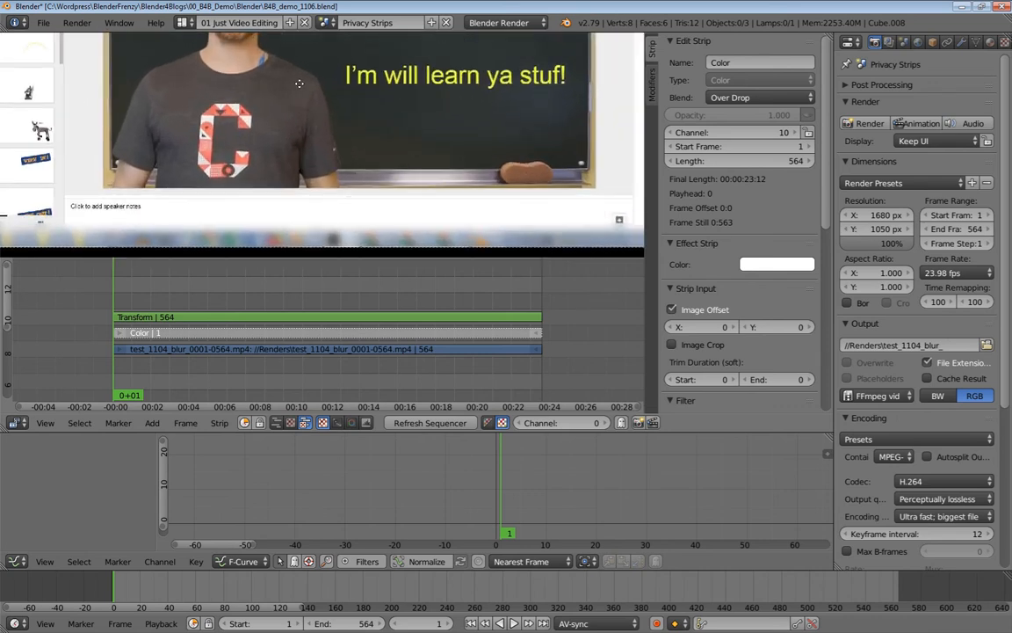
{"action": "middle_click_drag", "start_coordinate": [301, 84], "coordinate": [311, 42]}
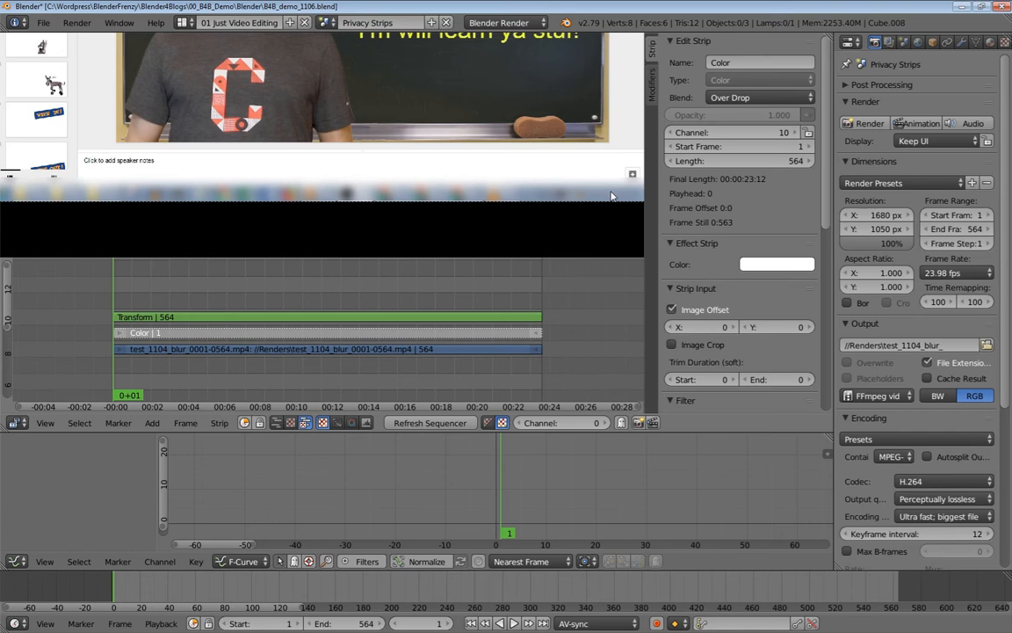
{"action": "scroll", "coordinate": [585, 198], "scroll_direction": "down", "scroll_amount": 2}
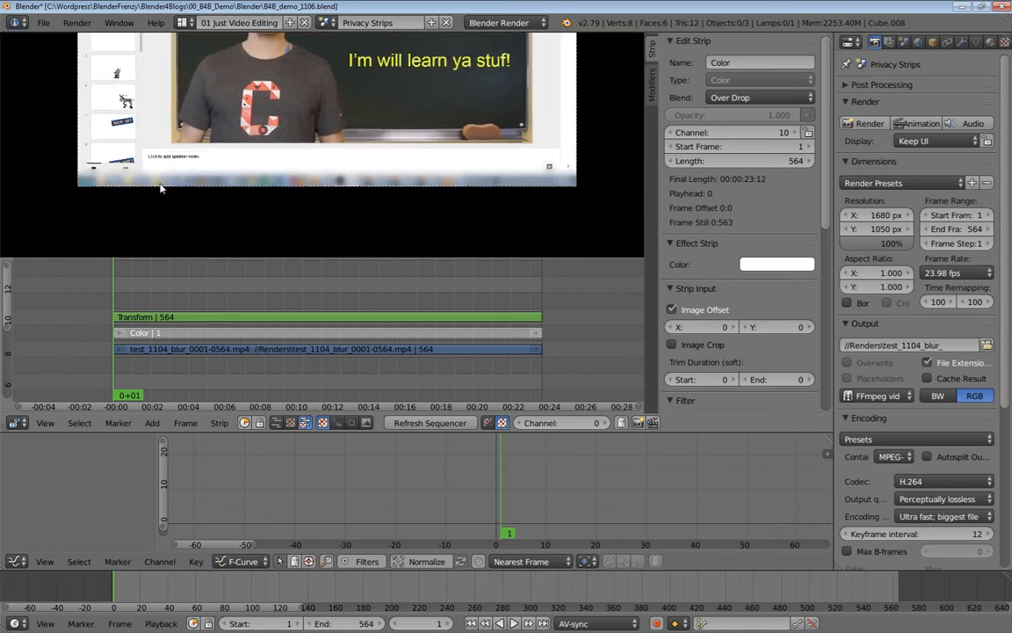
{"action": "scroll", "coordinate": [264, 167], "scroll_direction": "up", "scroll_amount": 2}
{"action": "scroll", "coordinate": [264, 168], "scroll_direction": "down", "scroll_amount": 2}
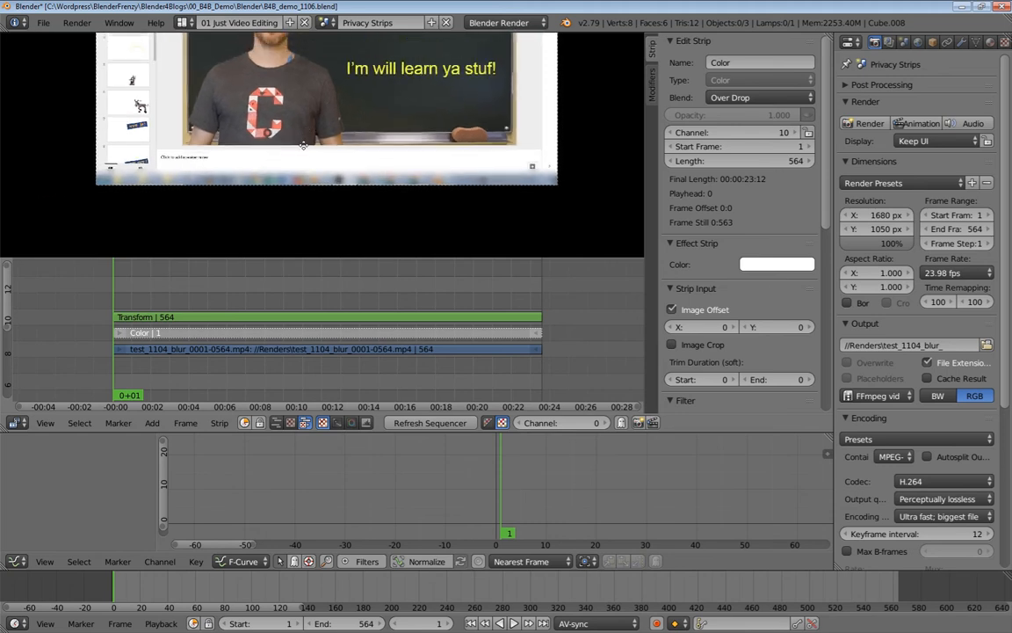
{"action": "middle_click_drag", "start_coordinate": [305, 128], "coordinate": [301, 185]}
{"action": "scroll", "coordinate": [301, 184], "scroll_direction": "down", "scroll_amount": 4}
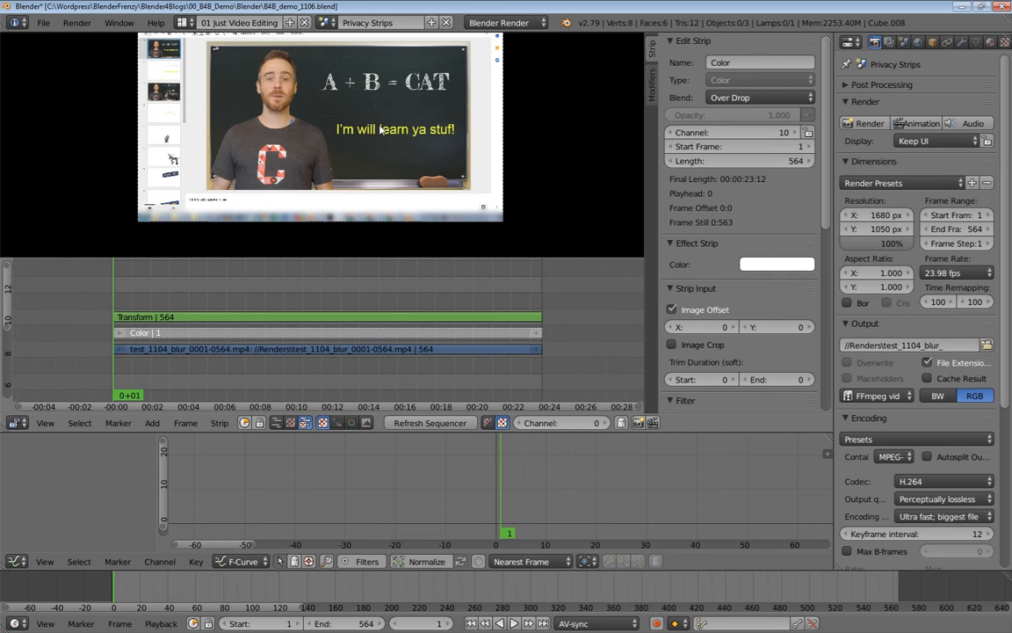
{"action": "scroll", "coordinate": [303, 125], "scroll_direction": "up", "scroll_amount": 2}
{"action": "scroll", "coordinate": [303, 124], "scroll_direction": "down", "scroll_amount": 2}
{"action": "scroll", "coordinate": [303, 125], "scroll_direction": "up", "scroll_amount": 2}
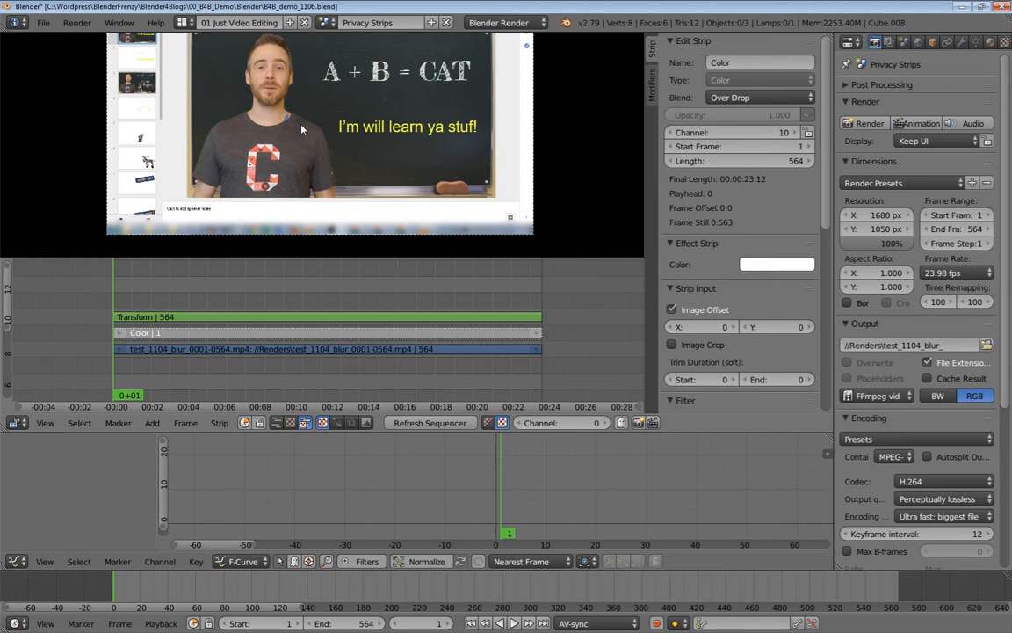
{"action": "middle_click_drag", "start_coordinate": [302, 128], "coordinate": [313, 156]}
{"action": "scroll", "coordinate": [313, 156], "scroll_direction": "down", "scroll_amount": 2}
{"action": "scroll", "coordinate": [339, 116], "scroll_direction": "down", "scroll_amount": 2}
{"action": "scroll", "coordinate": [334, 102], "scroll_direction": "up", "scroll_amount": 1}
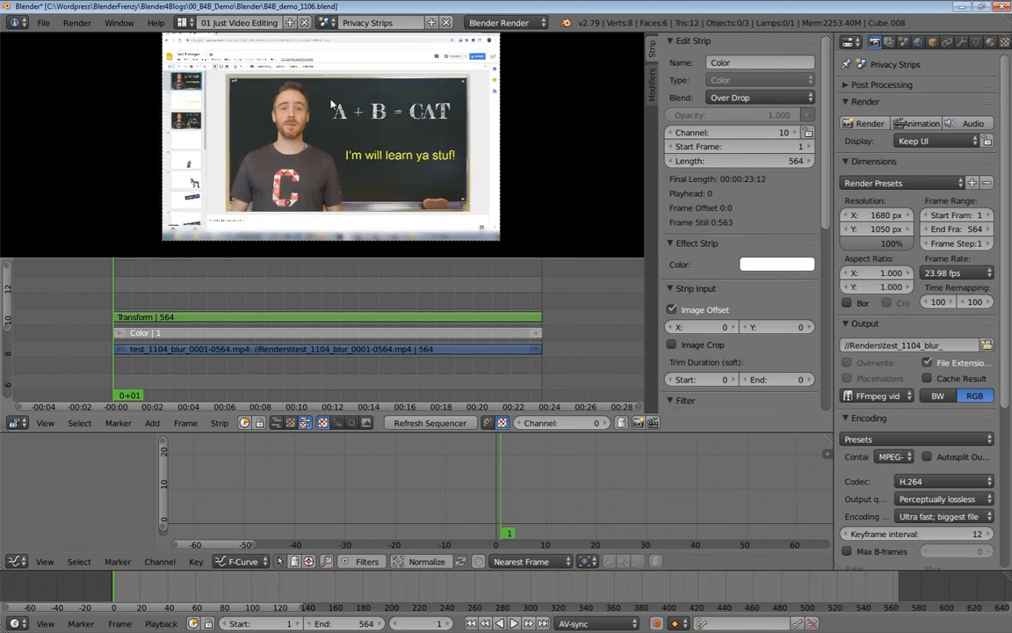
{"action": "middle_click_drag", "start_coordinate": [316, 80], "coordinate": [313, 93]}
{"action": "scroll", "coordinate": [264, 74], "scroll_direction": "up", "scroll_amount": 4}
{"action": "middle_click_drag", "start_coordinate": [272, 63], "coordinate": [259, 132]}
{"action": "scroll", "coordinate": [176, 87], "scroll_direction": "down", "scroll_amount": 3}
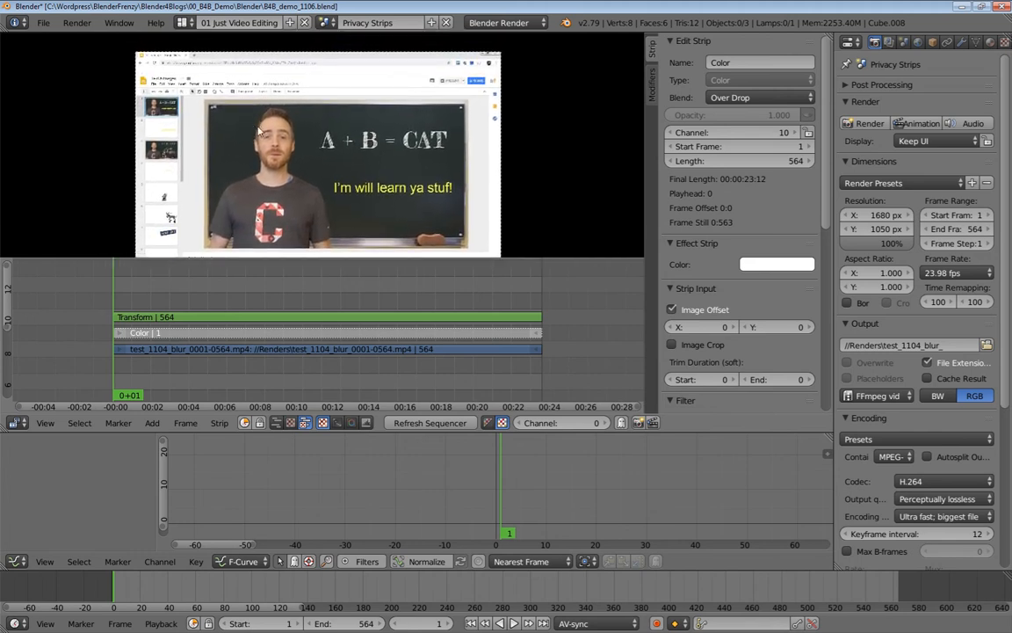
Check the Color strip's white mask colour values in the colour picker.
{"action": "right_click", "coordinate": [200, 318]}
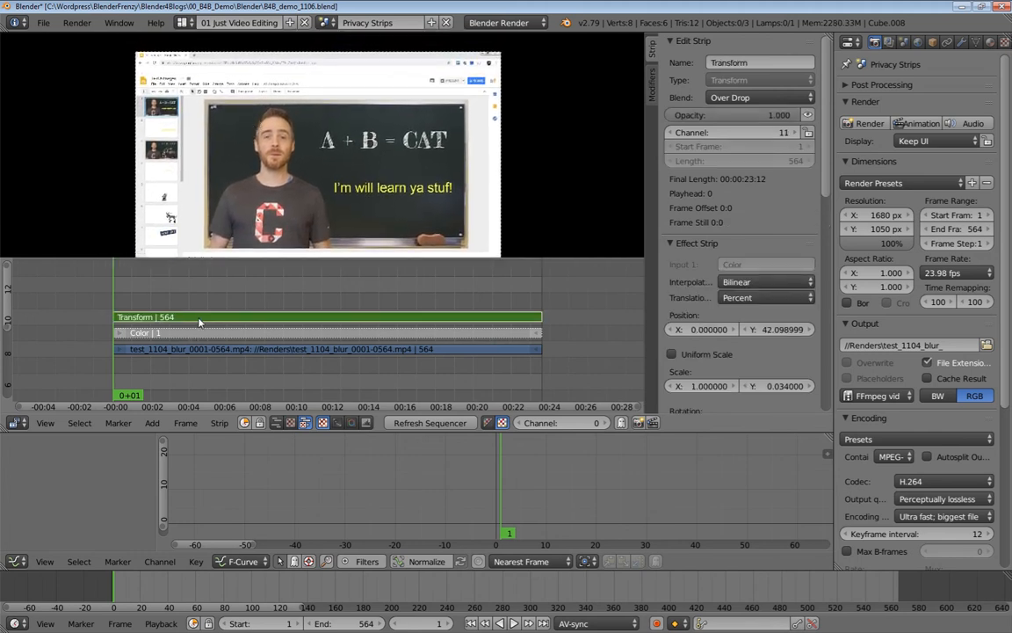
{"action": "right_click", "coordinate": [199, 334]}
{"action": "left_click", "coordinate": [776, 263]}
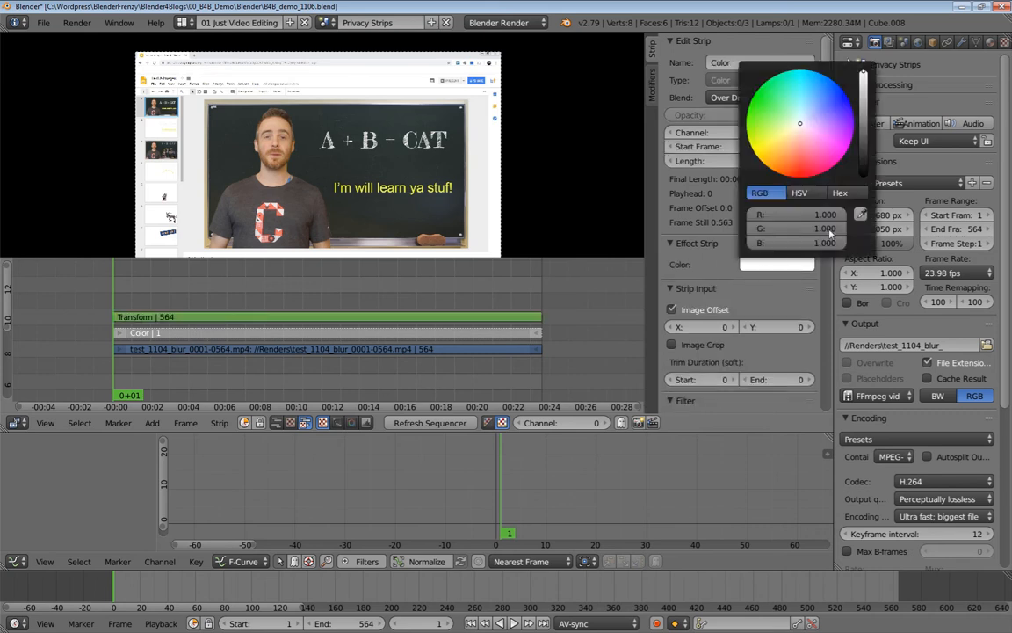
{"action": "left_click", "coordinate": [776, 264]}
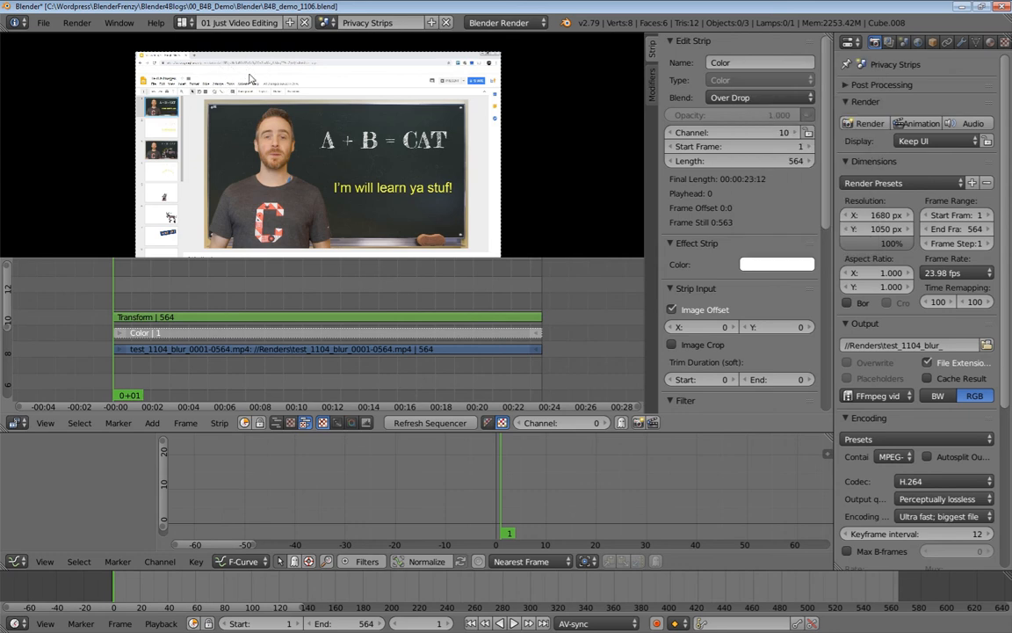
Lower the Transform strip's Position Y to about 12.76 so the bar crosses the eyes.
{"action": "left_click", "coordinate": [376, 318]}
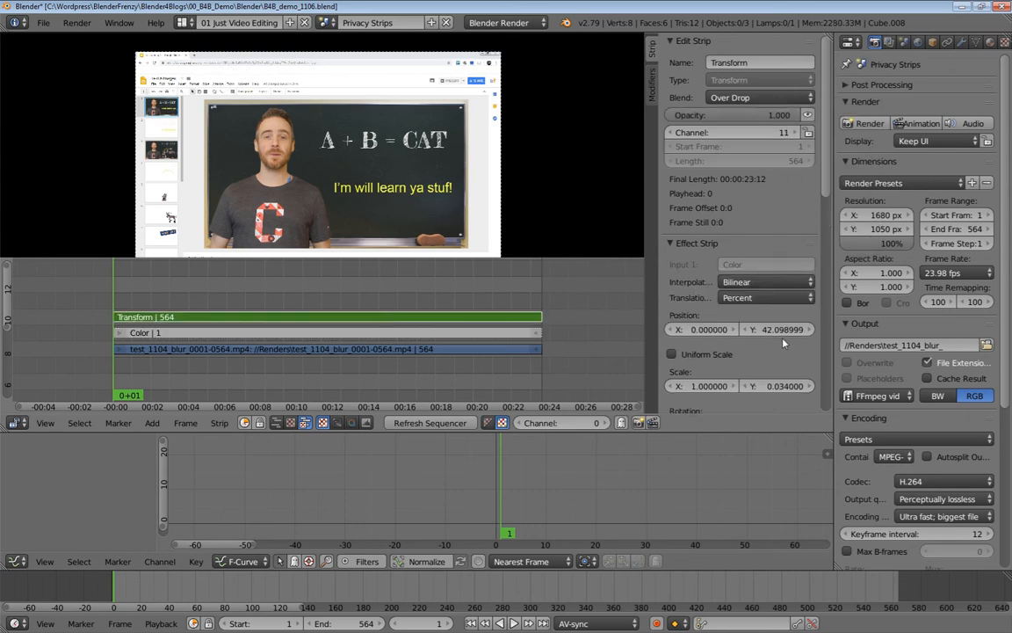
{"action": "left_click_drag", "start_coordinate": [813, 330], "coordinate": [777, 332]}
{"action": "scroll", "coordinate": [236, 125], "scroll_direction": "up", "scroll_amount": 4}
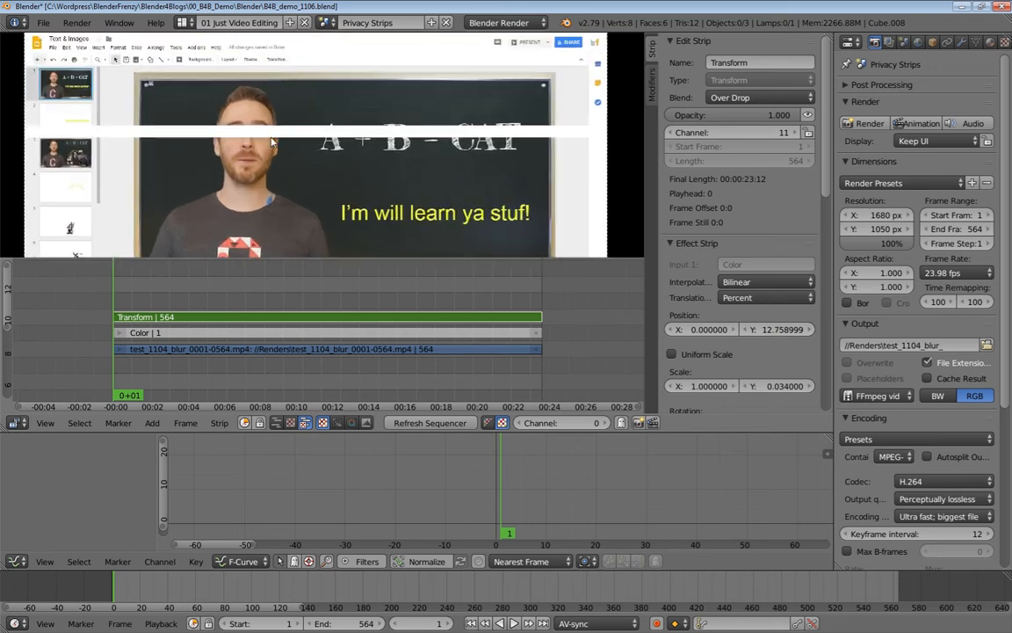
{"action": "scroll", "coordinate": [271, 147], "scroll_direction": "down", "scroll_amount": 1}
{"action": "scroll", "coordinate": [271, 148], "scroll_direction": "down", "scroll_amount": 1}
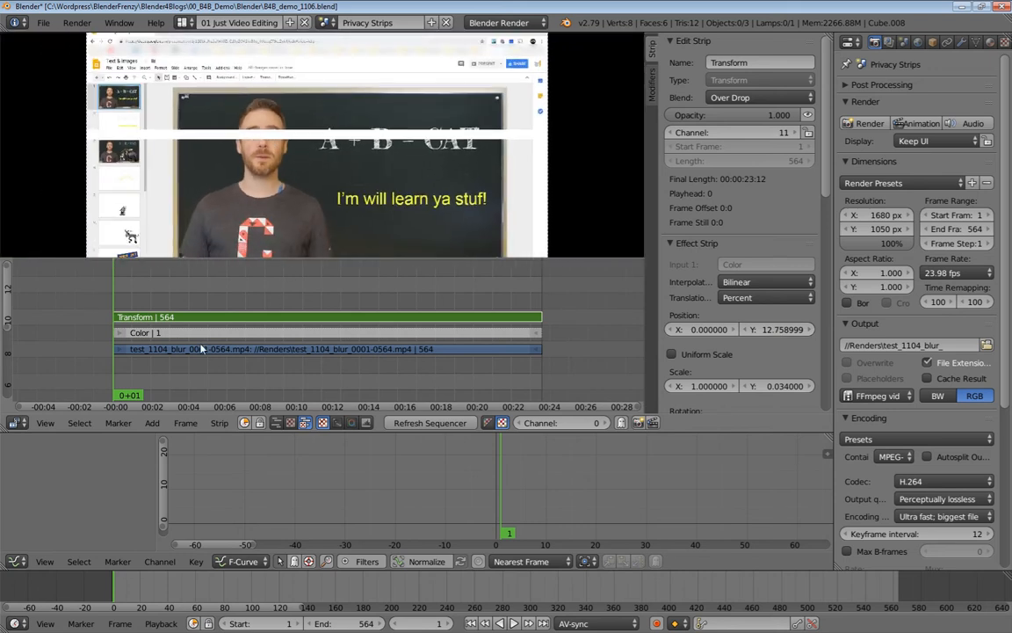
{"action": "right_click", "coordinate": [216, 333]}
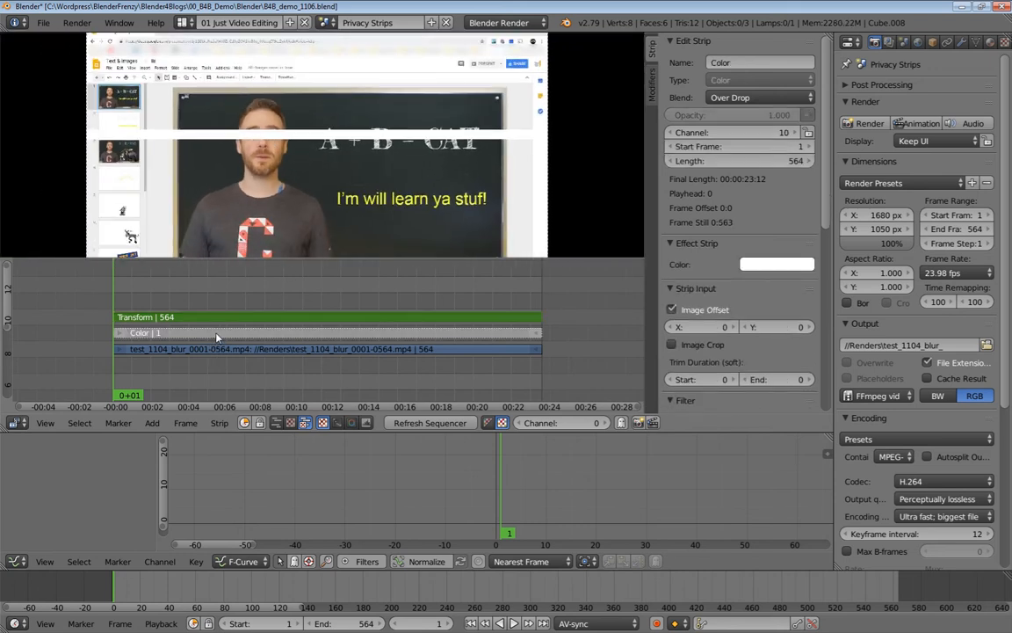
Raise the mask strips to channel 12 and add a 25-frame Adjustment Layer strip.
{"action": "key", "text": "g"}
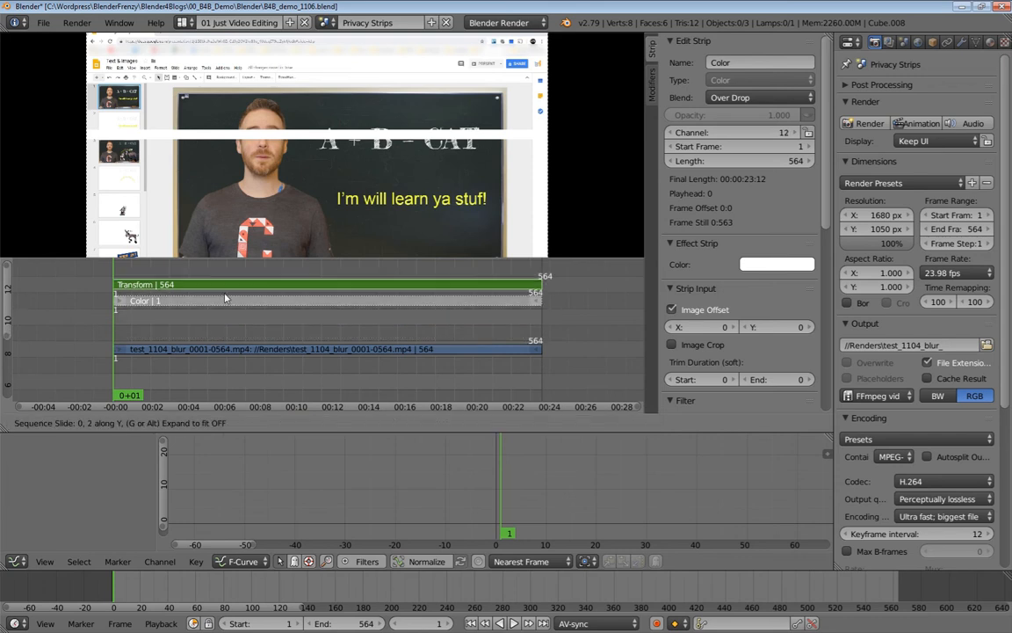
{"action": "left_click", "coordinate": [227, 296]}
{"action": "right_click", "coordinate": [224, 350]}
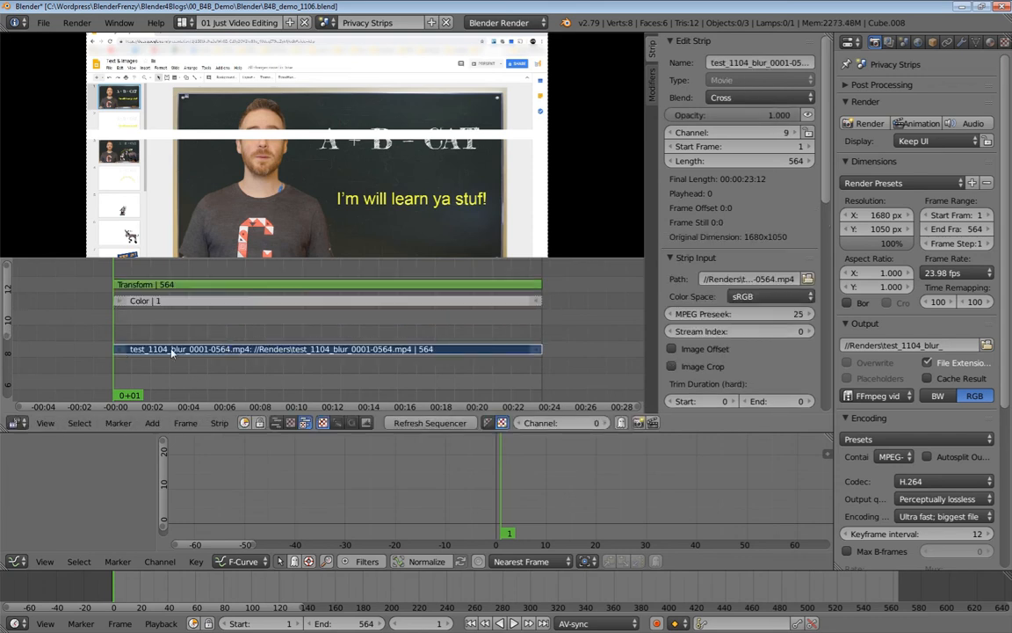
{"action": "scroll", "coordinate": [188, 335], "scroll_direction": "down", "scroll_amount": 2}
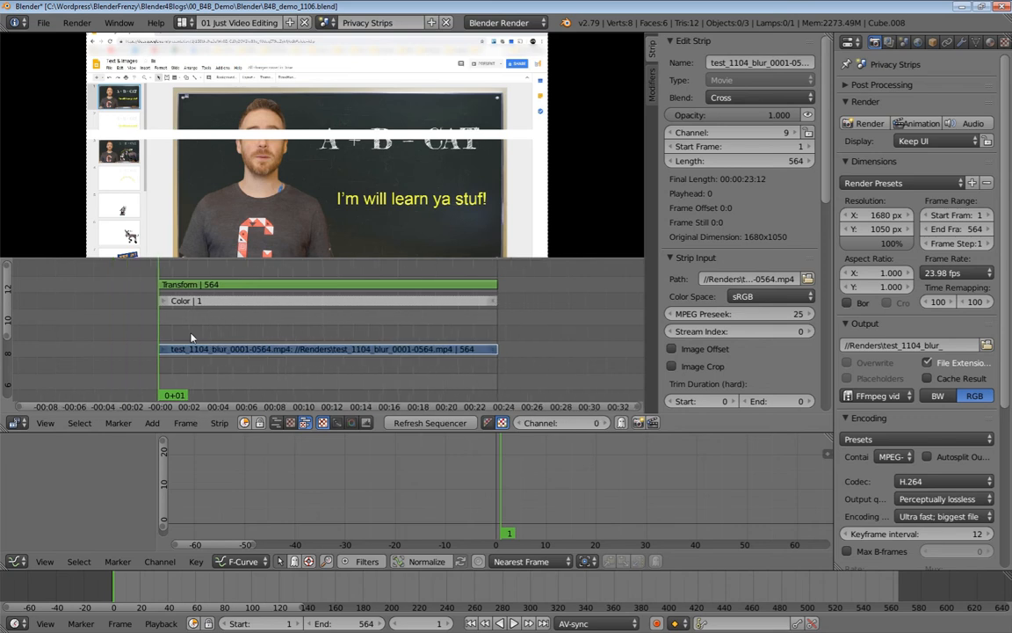
{"action": "middle_click_drag", "start_coordinate": [281, 338], "coordinate": [291, 353], "text": "ctrl"}
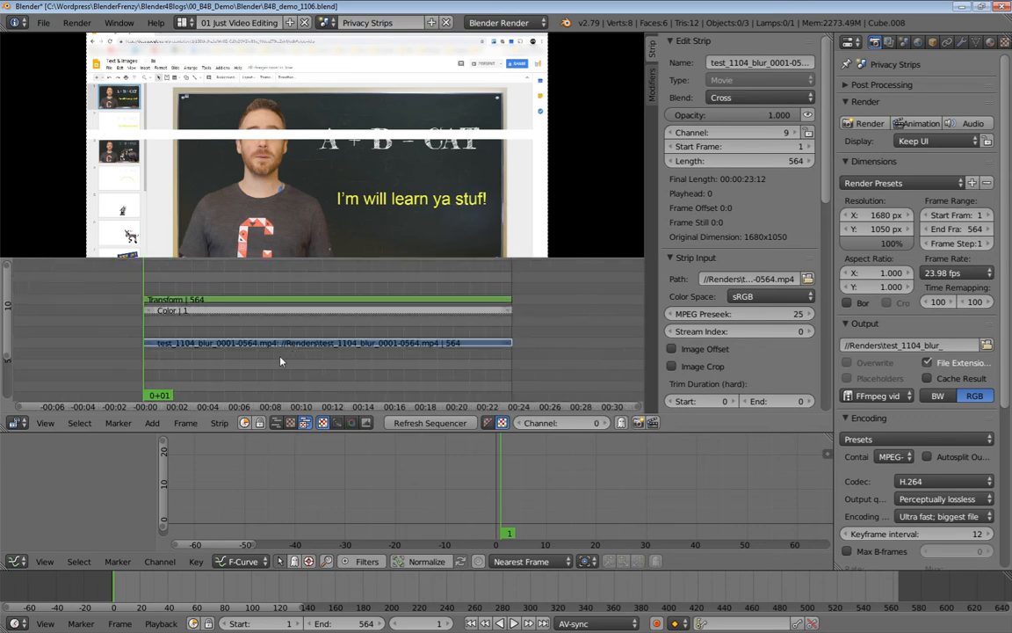
{"action": "key", "text": "shift+a"}
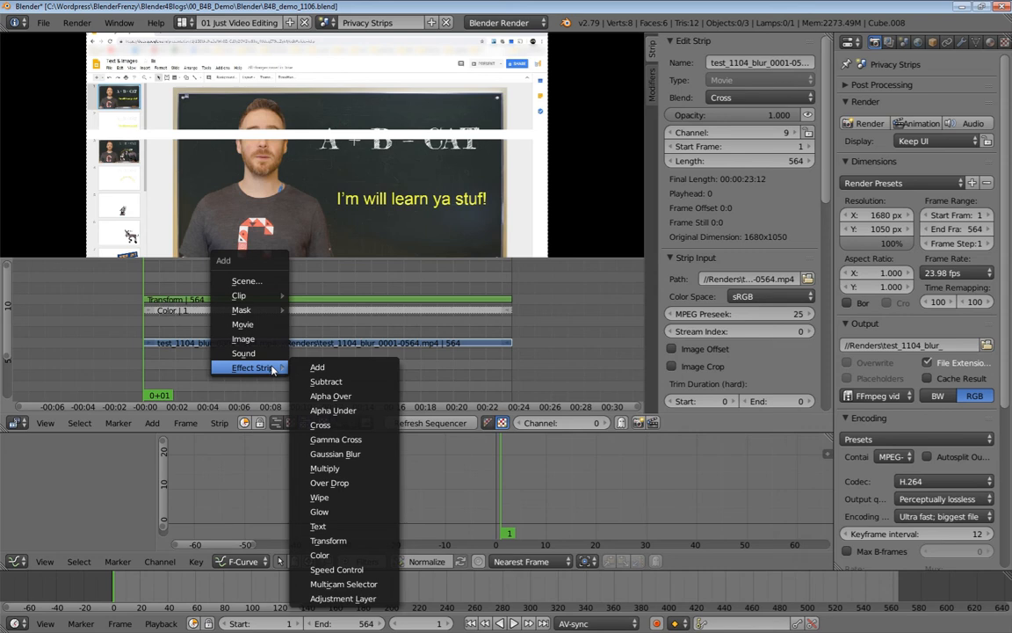
{"action": "left_click", "coordinate": [342, 599]}
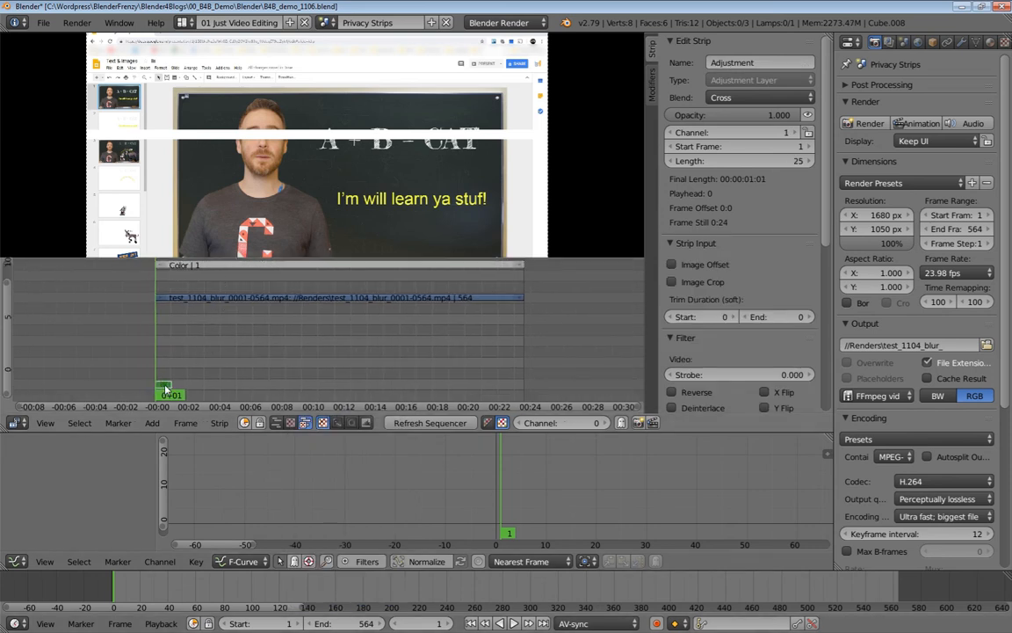
Place the Adjustment strip on channel 10, spanning frames 1 to 564.
{"action": "key", "text": "g"}
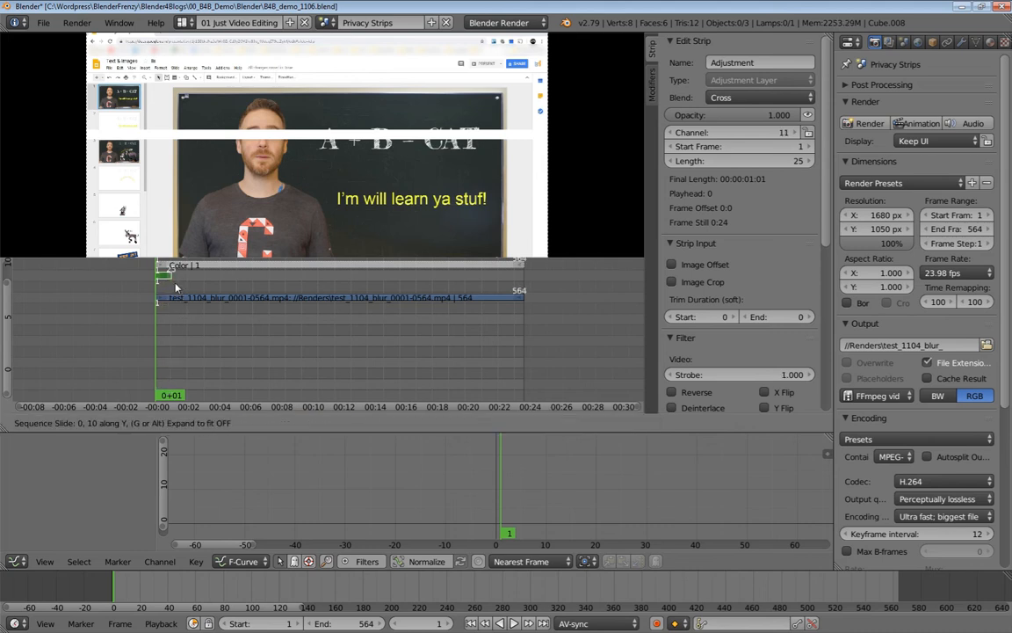
{"action": "left_click", "coordinate": [174, 286]}
{"action": "middle_click_drag", "start_coordinate": [174, 286], "coordinate": [139, 349]}
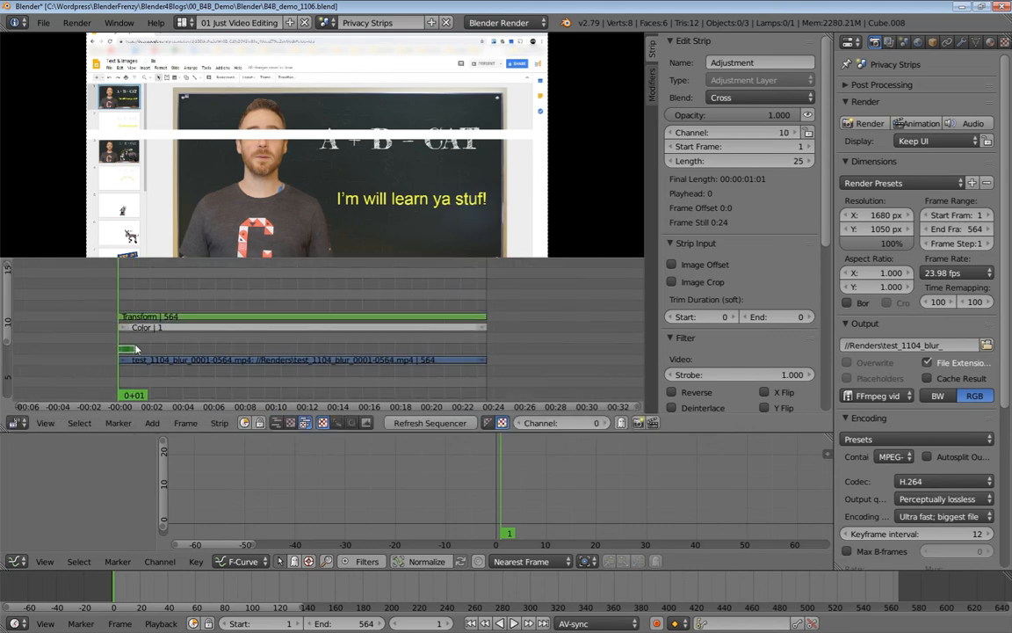
{"action": "key", "text": "g"}
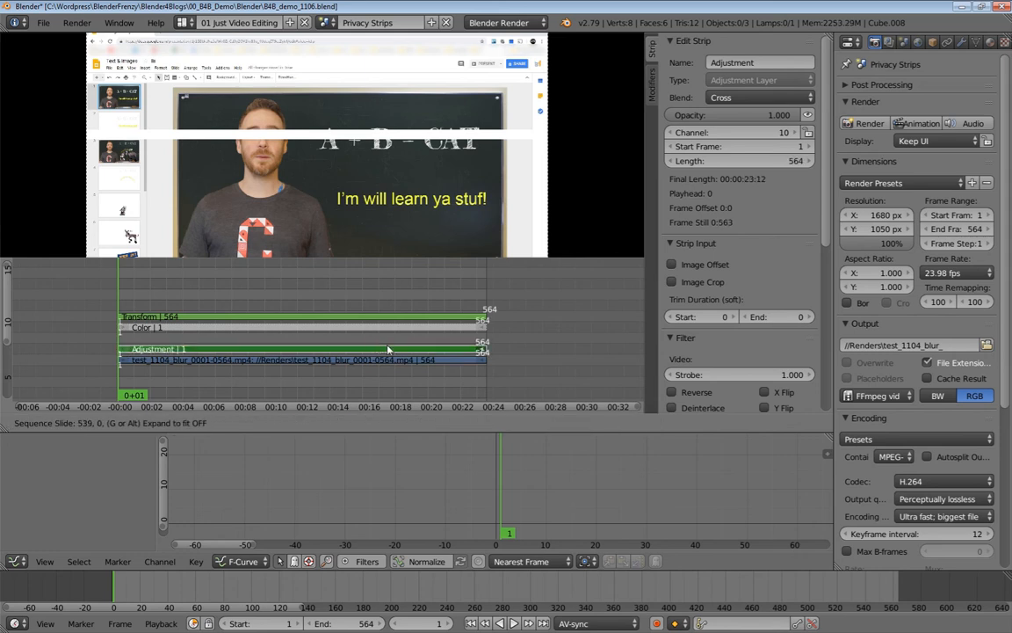
{"action": "left_click", "coordinate": [315, 346], "text": "ctrl"}
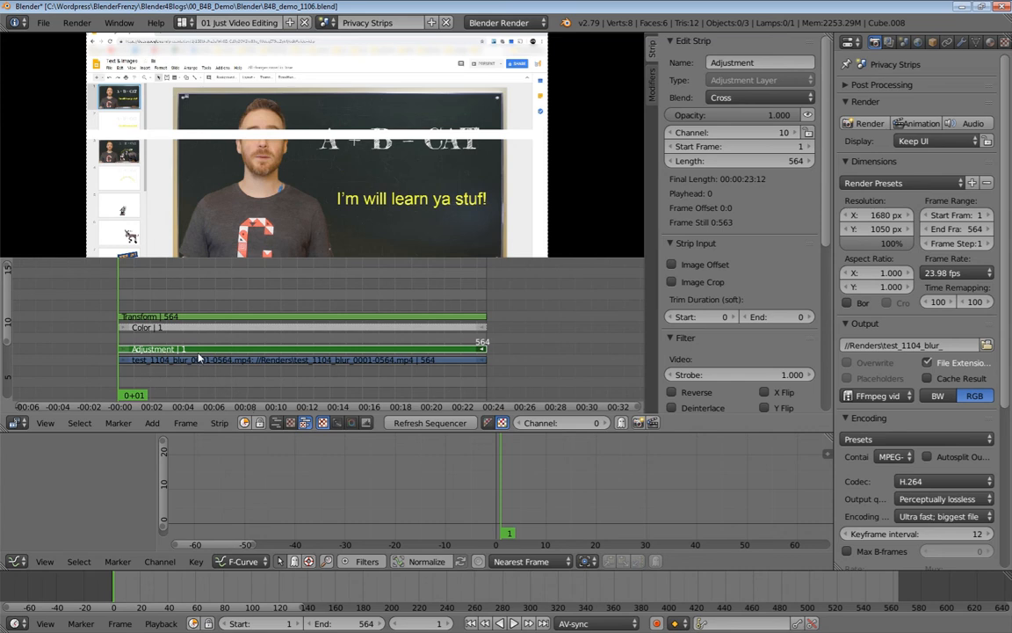
{"action": "key", "text": "g"}
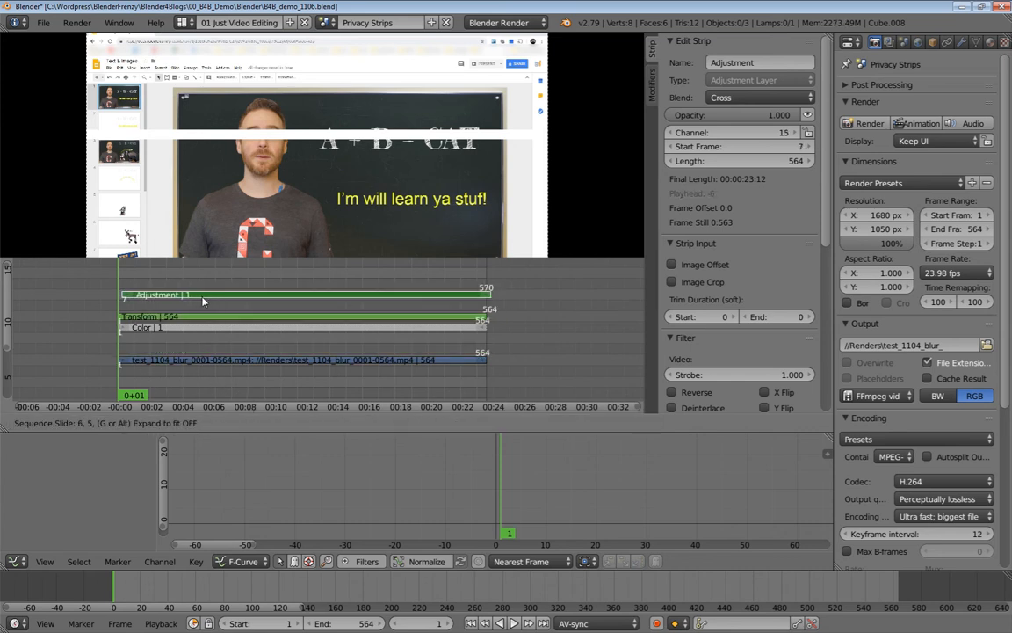
{"action": "left_click", "coordinate": [181, 309]}
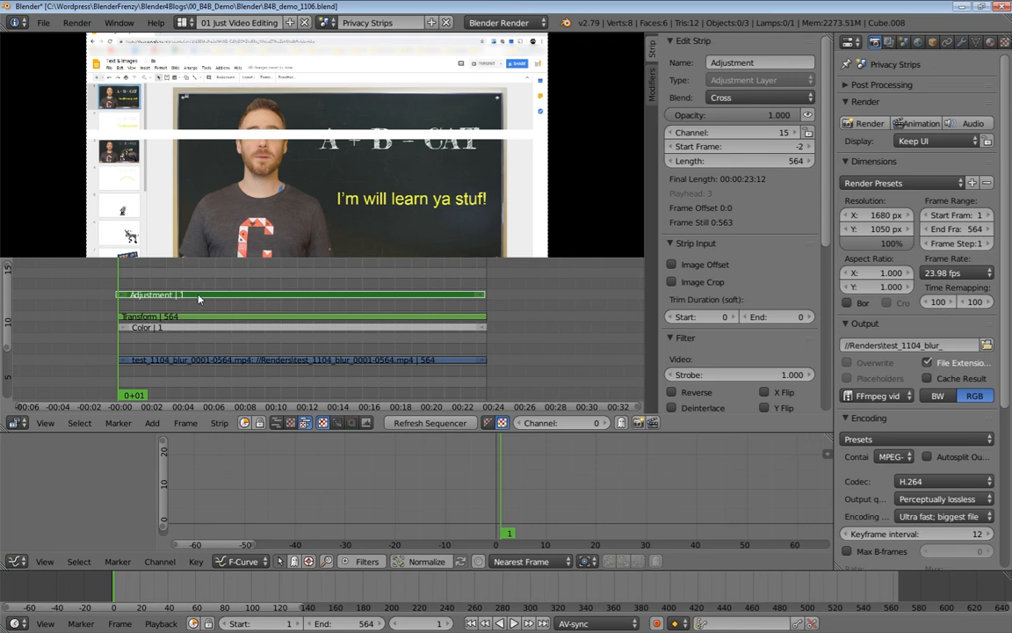
{"action": "key", "text": "g"}
{"action": "left_click", "coordinate": [188, 354]}
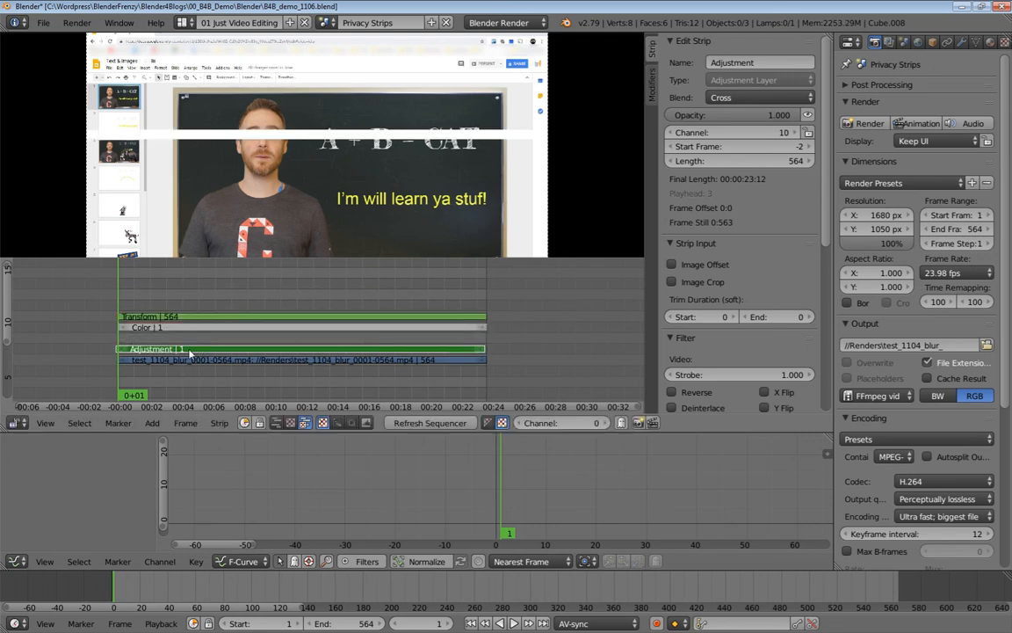
{"action": "key", "text": "g"}
{"action": "left_click", "coordinate": [140, 353]}
{"action": "key", "text": "shift+a"}
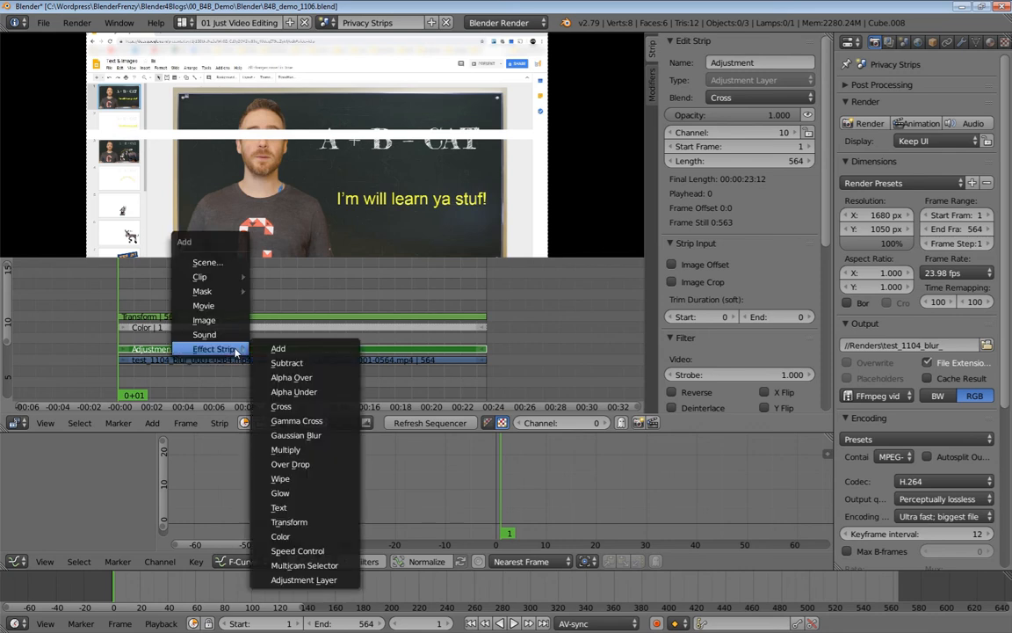
Add a 564-frame Gaussian Blur strip on channel 11, then inspect the Adjustment and movie strips.
{"action": "left_click", "coordinate": [296, 435]}
{"action": "mouse_move", "coordinate": [226, 375]}
{"action": "middle_mouse_down", "text": "ctrl"}
{"action": "mouse_move", "coordinate": [243, 367]}
{"action": "mouse_move", "coordinate": [226, 367]}
{"action": "middle_mouse_up", "text": "ctrl"}
{"action": "middle_click_drag", "start_coordinate": [226, 367], "coordinate": [230, 338]}
{"action": "scroll", "coordinate": [230, 338], "scroll_direction": "up", "scroll_amount": 3}
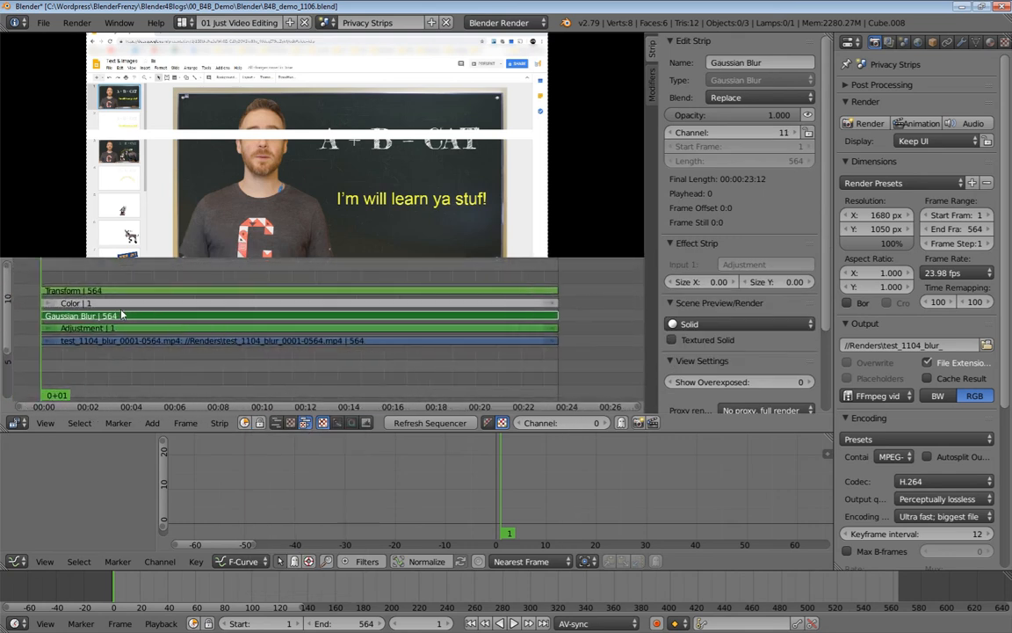
{"action": "left_click", "coordinate": [88, 328]}
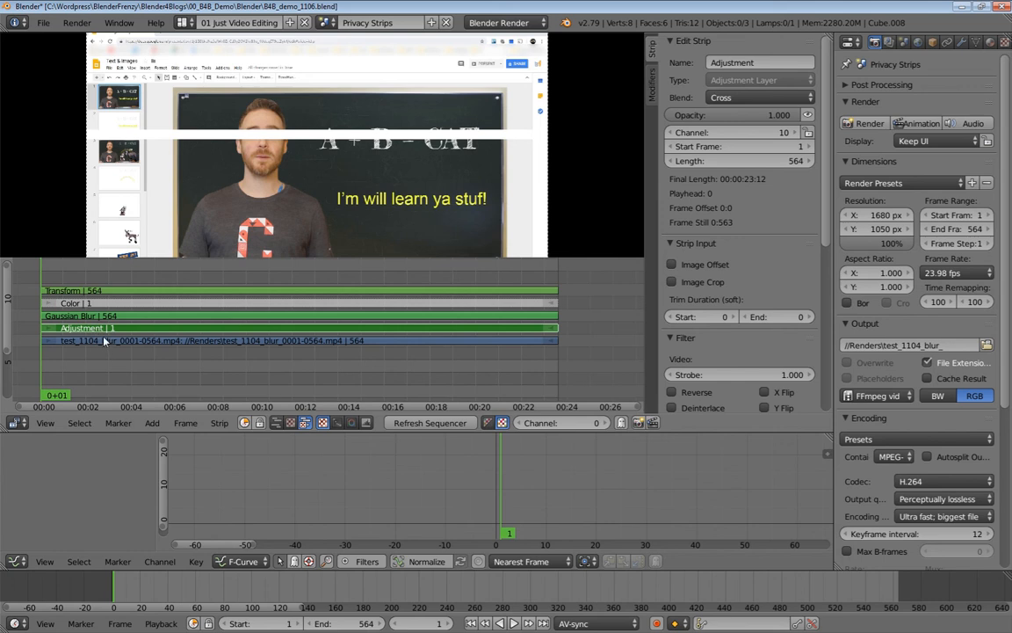
{"action": "left_click", "coordinate": [103, 342]}
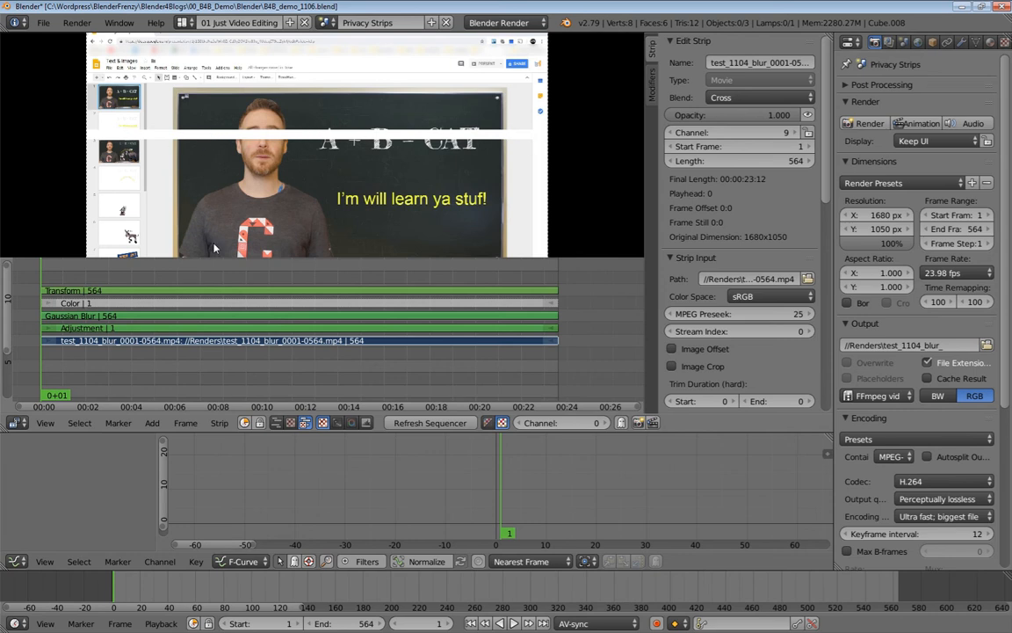
Mute the Transform strip with H, then look through the Gaussian Blur, Adjustment and movie strips.
{"action": "left_click", "coordinate": [121, 291]}
{"action": "key", "text": "h"}
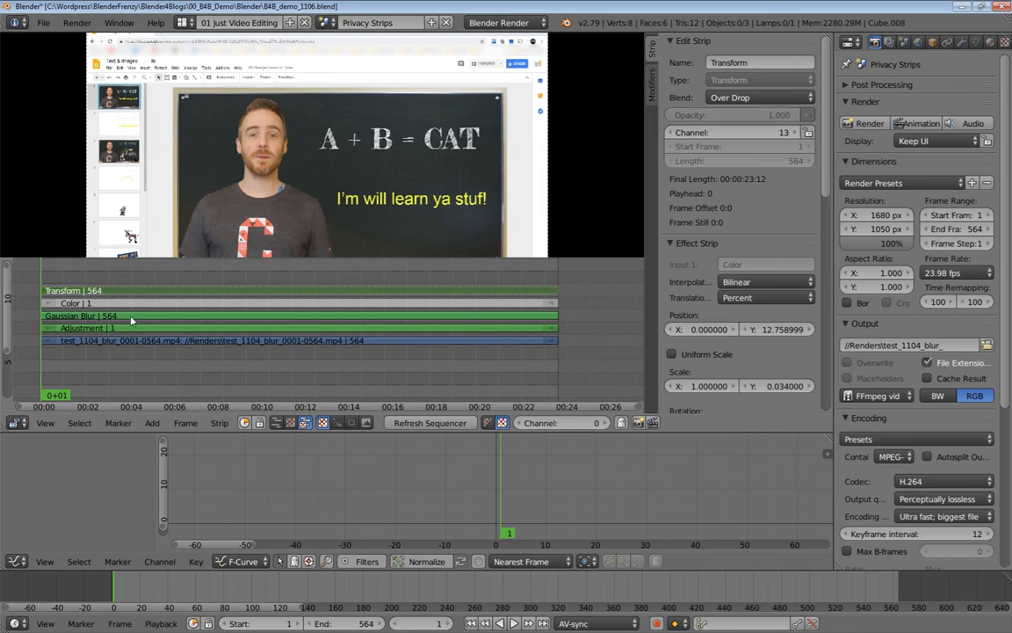
{"action": "left_click", "coordinate": [128, 317]}
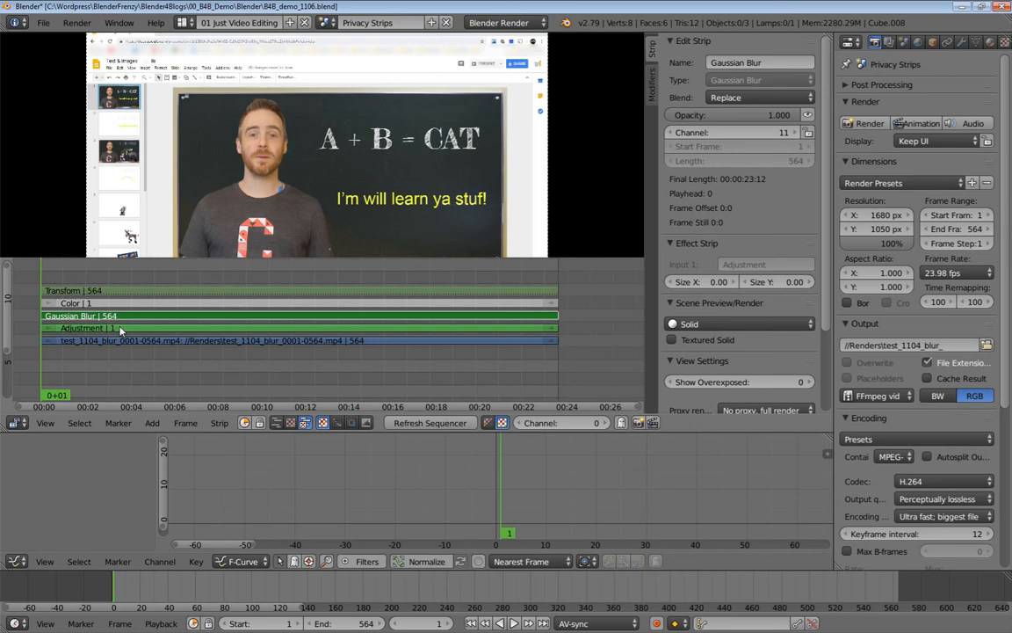
{"action": "left_click", "coordinate": [121, 329]}
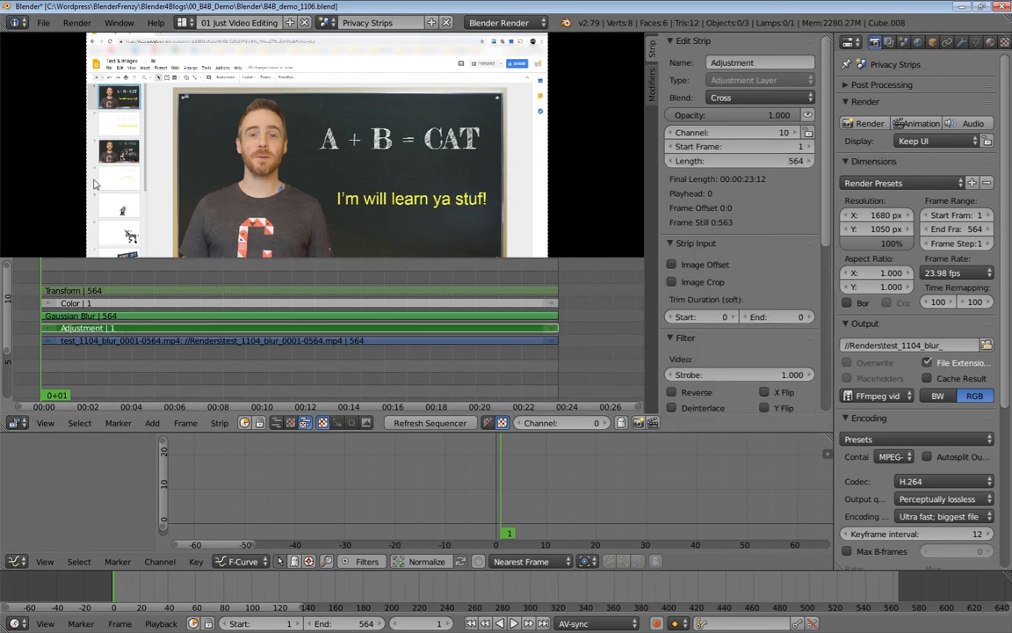
{"action": "left_click", "coordinate": [74, 341]}
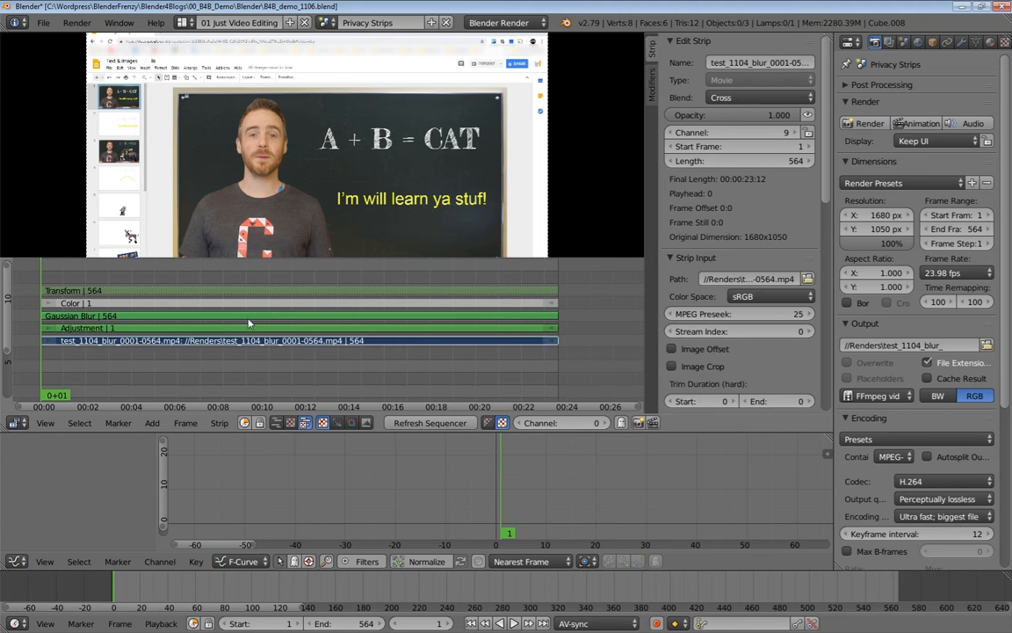
{"action": "left_click", "coordinate": [113, 328]}
{"action": "left_click", "coordinate": [128, 317]}
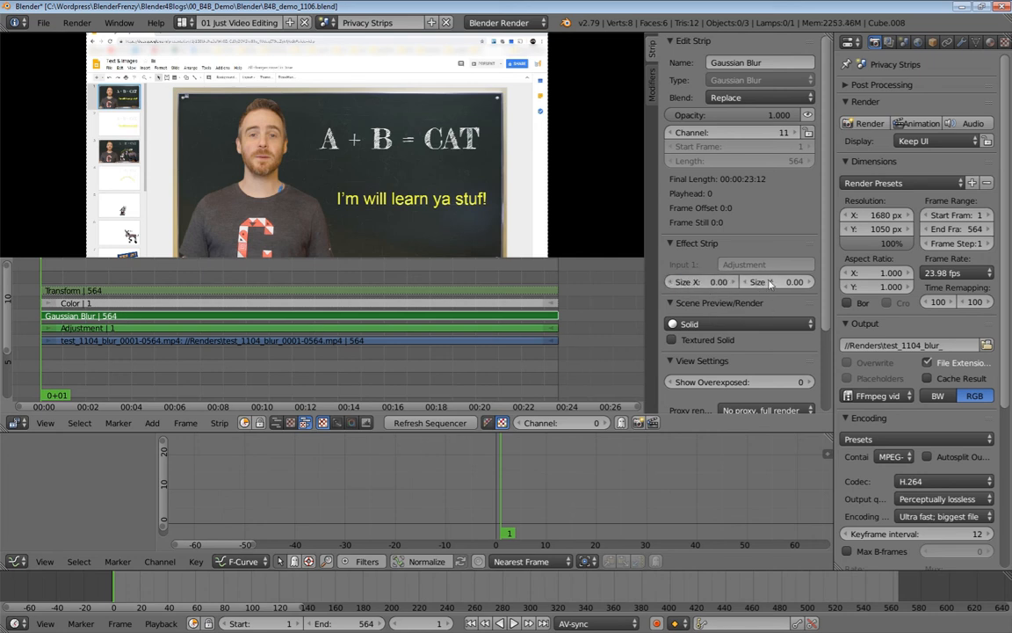
{"action": "left_click", "coordinate": [717, 282]}
Set the Gaussian Blur strip's Size X and Size Y to 30.
{"action": "type", "text": "30"}
{"action": "key", "text": "Tab"}
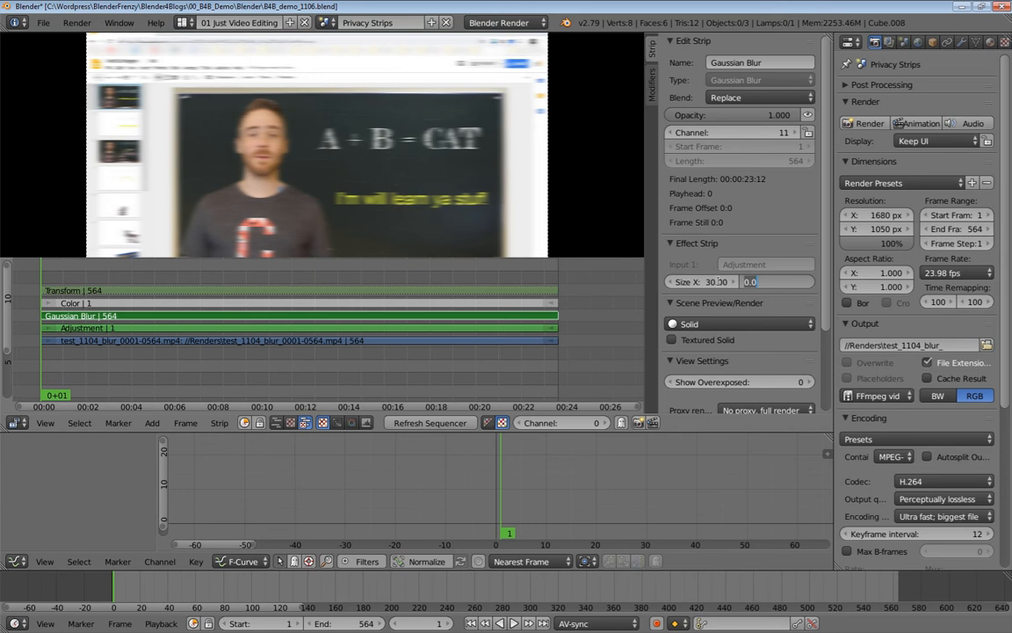
{"action": "type", "text": "30"}
{"action": "key", "text": "Return"}
{"action": "middle_click_drag", "start_coordinate": [341, 270], "coordinate": [342, 286]}
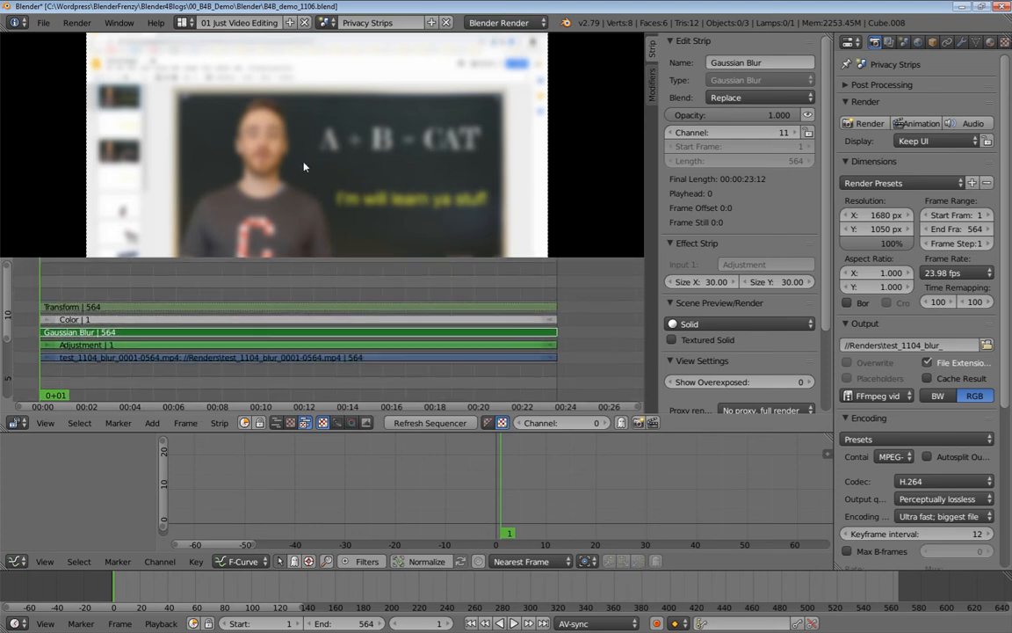
{"action": "scroll", "coordinate": [304, 167], "scroll_direction": "down", "scroll_amount": 7}
{"action": "middle_click_drag", "start_coordinate": [304, 170], "coordinate": [267, 152]}
{"action": "scroll", "coordinate": [267, 167], "scroll_direction": "up", "scroll_amount": 2}
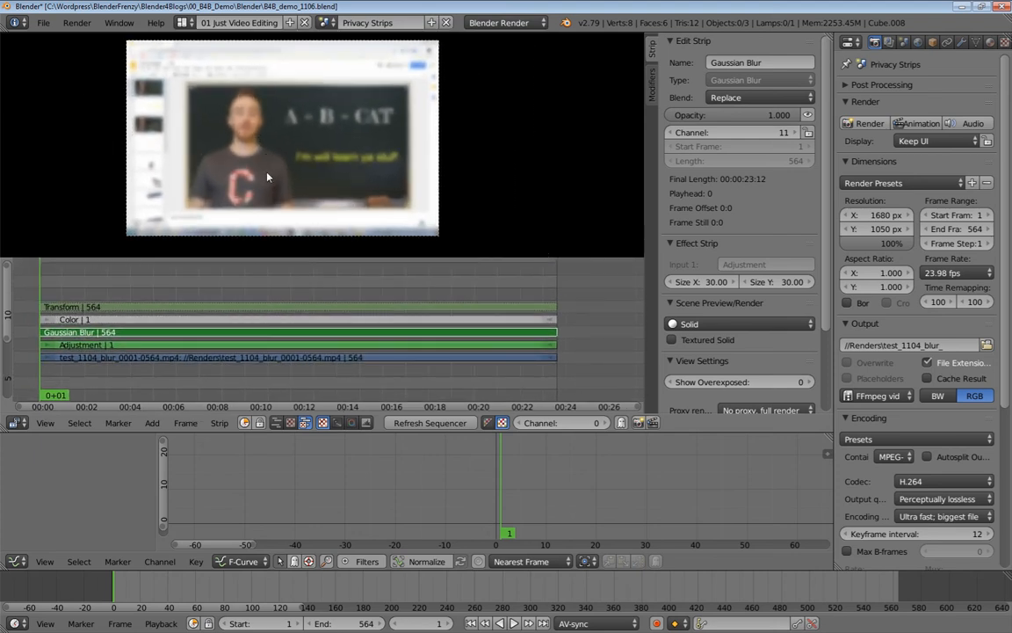
Mute the Adjustment strip and play from about 7 seconds to check the blur.
{"action": "left_click", "coordinate": [188, 347]}
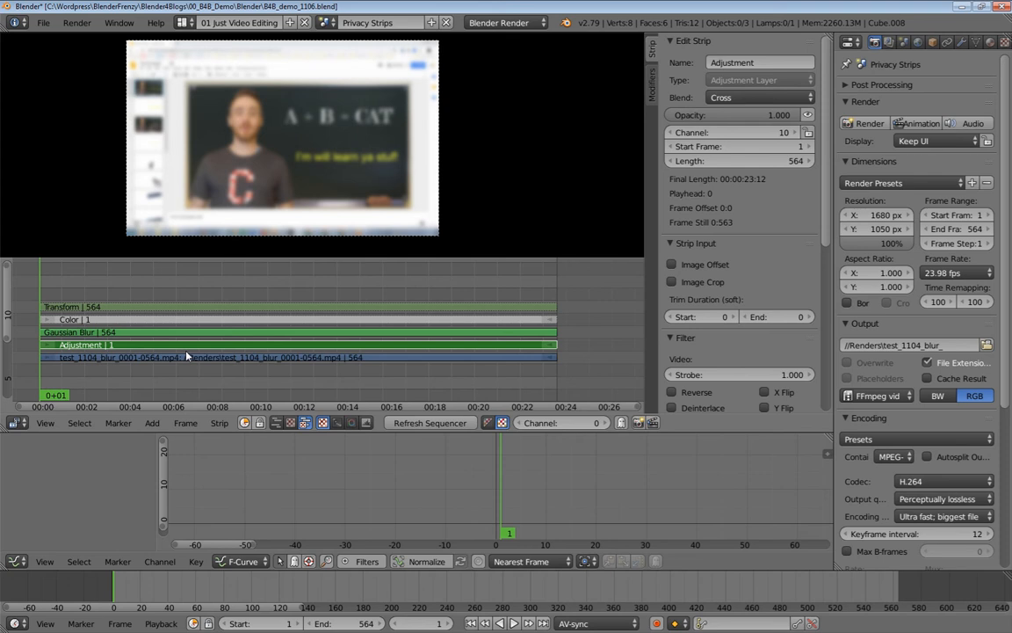
{"action": "key", "text": "h"}
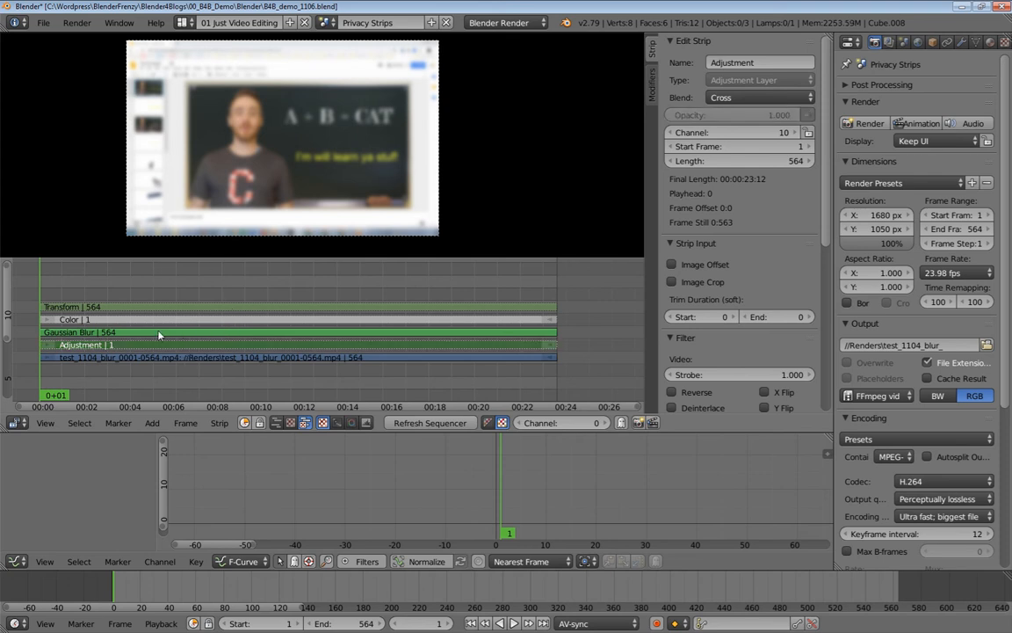
{"action": "left_click", "coordinate": [145, 334]}
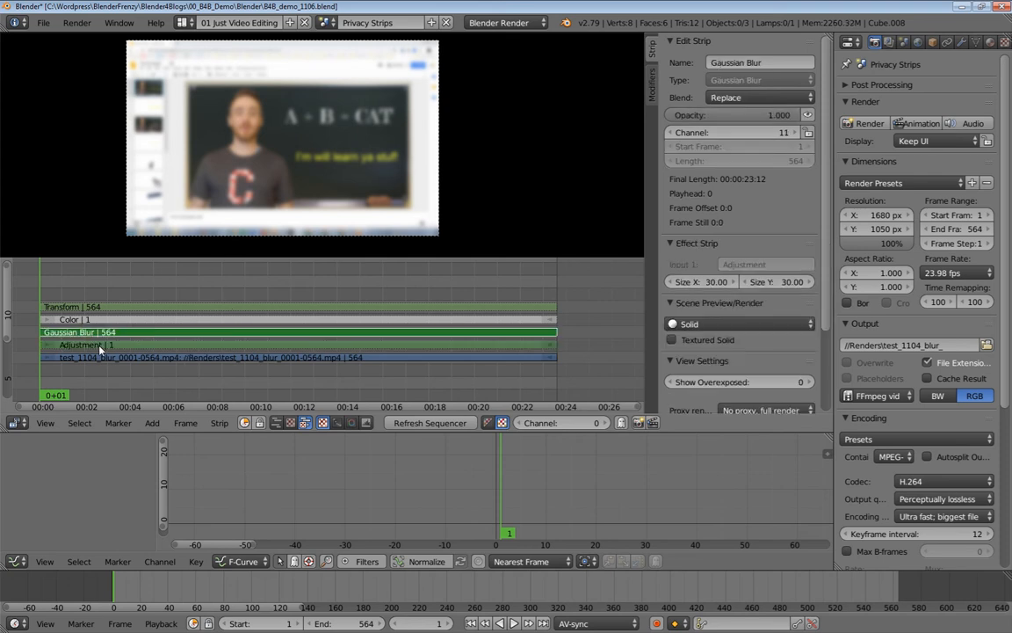
{"action": "scroll", "coordinate": [203, 351], "scroll_direction": "up", "scroll_amount": 4}
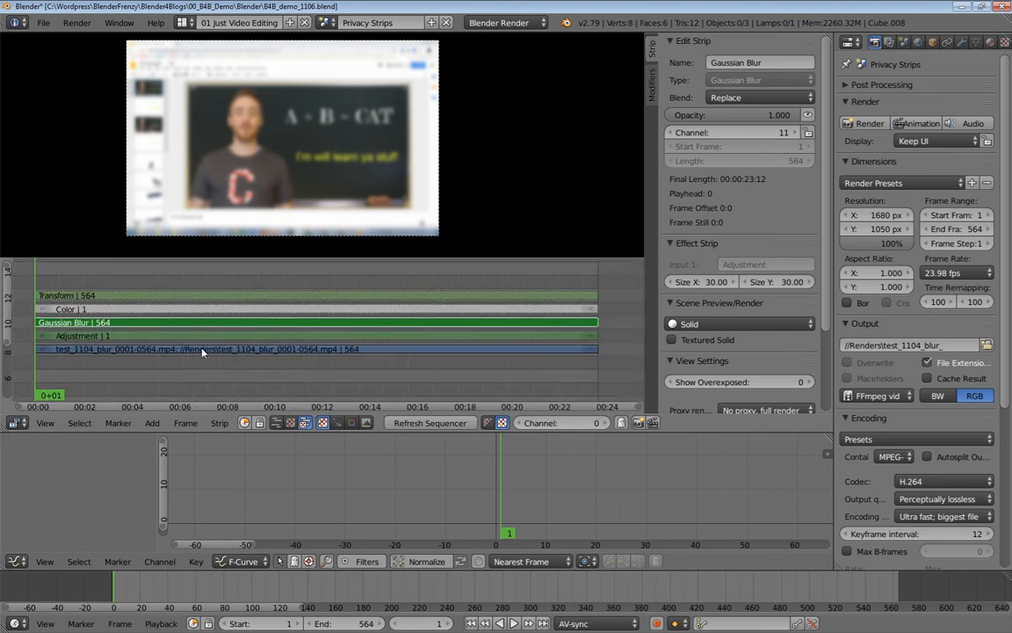
{"action": "left_click", "coordinate": [203, 349]}
{"action": "key", "text": "alt+a"}
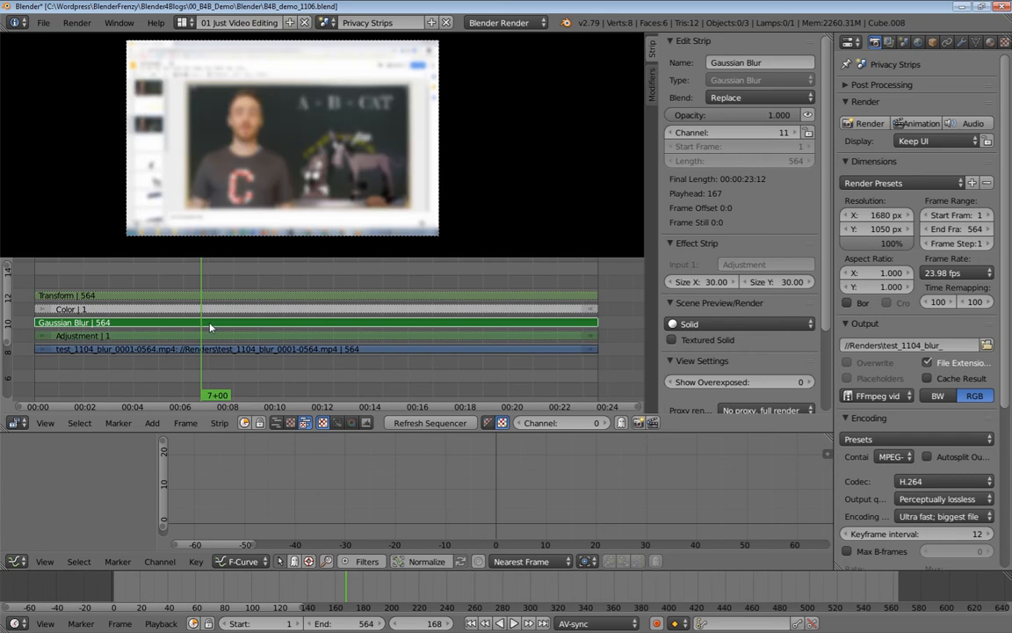
{"action": "key", "text": "alt+a"}
{"action": "middle_click_drag", "start_coordinate": [112, 340], "coordinate": [116, 349]}
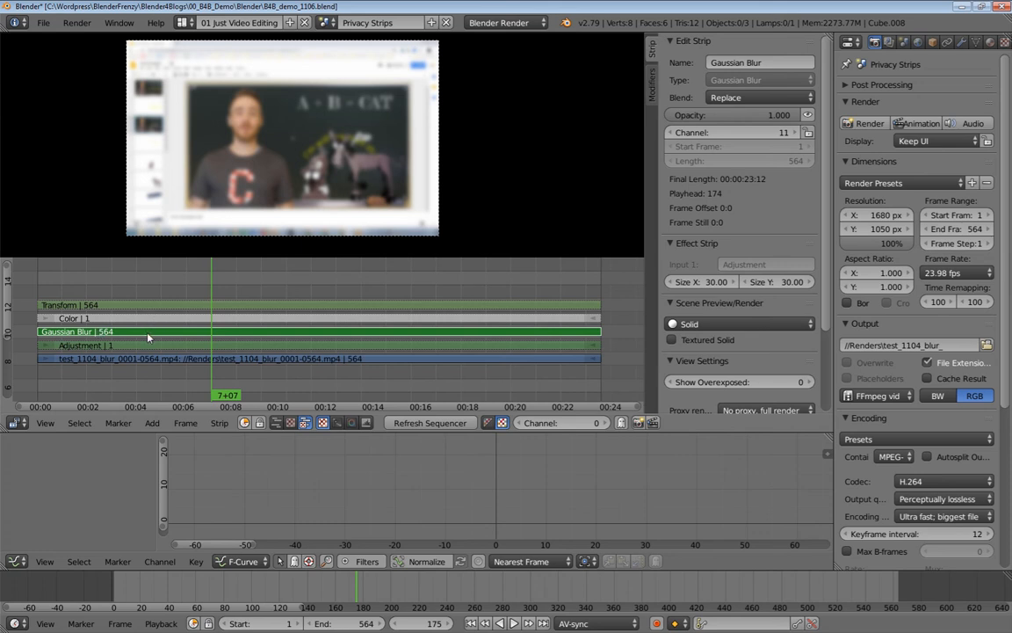
{"action": "right_click", "coordinate": [138, 308]}
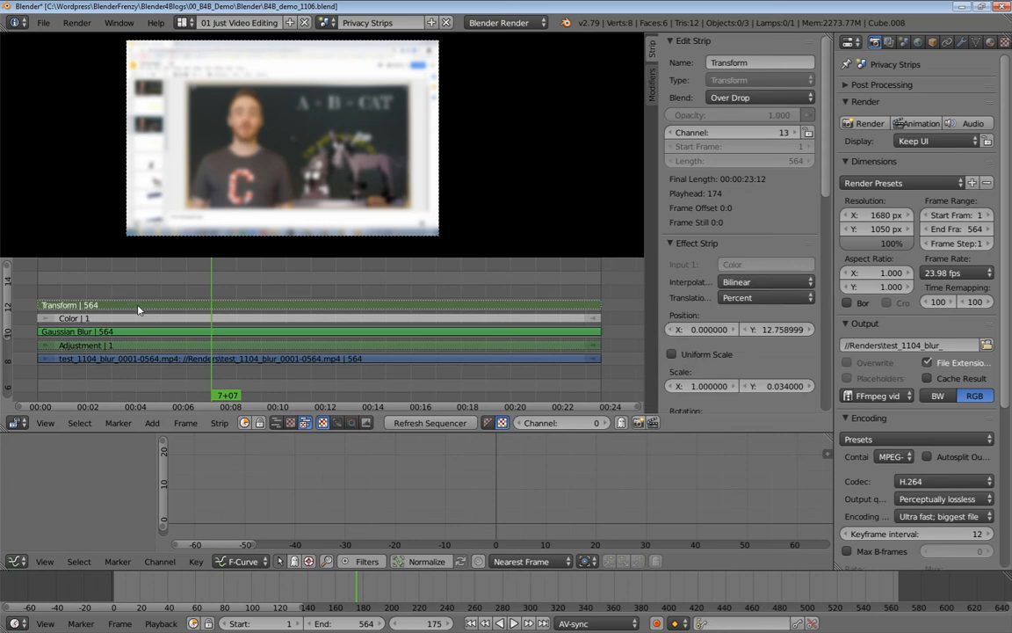
Unmute the Transform strip and rename it 'Transform Mask'.
{"action": "key", "text": "alt+h"}
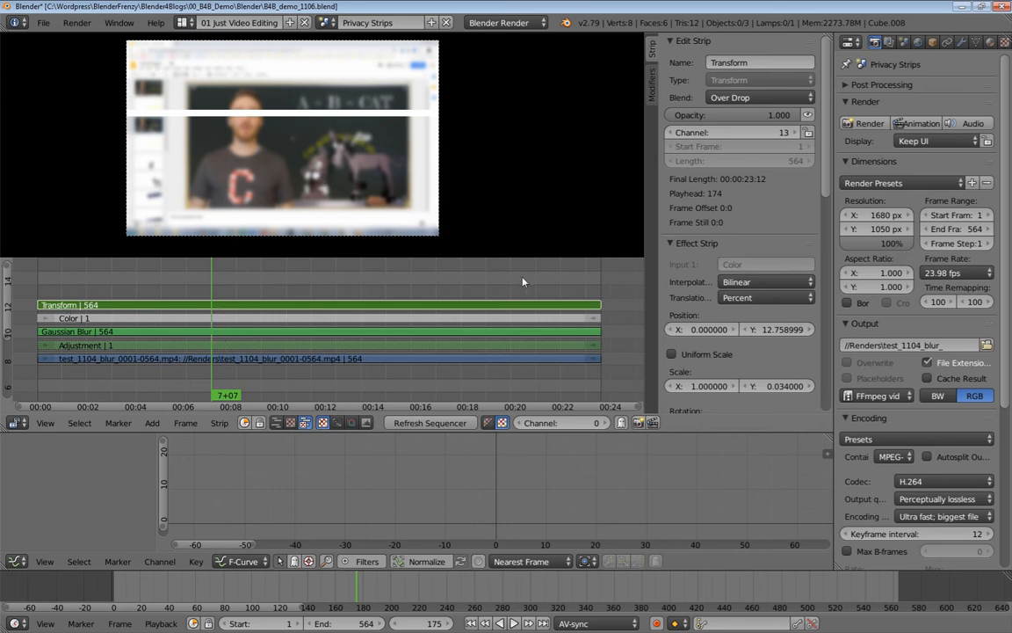
{"action": "left_click", "coordinate": [760, 63]}
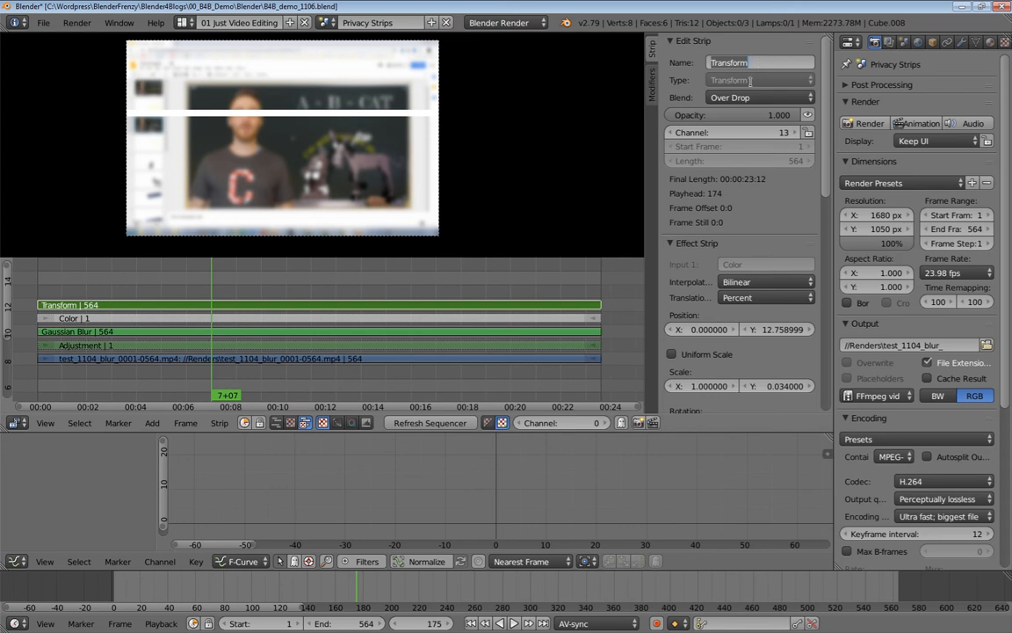
{"action": "key", "text": "End"}
{"action": "type", "text": "Mask"}
{"action": "key", "text": "Return"}
Rename the Color strip to 'Color Mask'.
{"action": "right_click", "coordinate": [299, 319]}
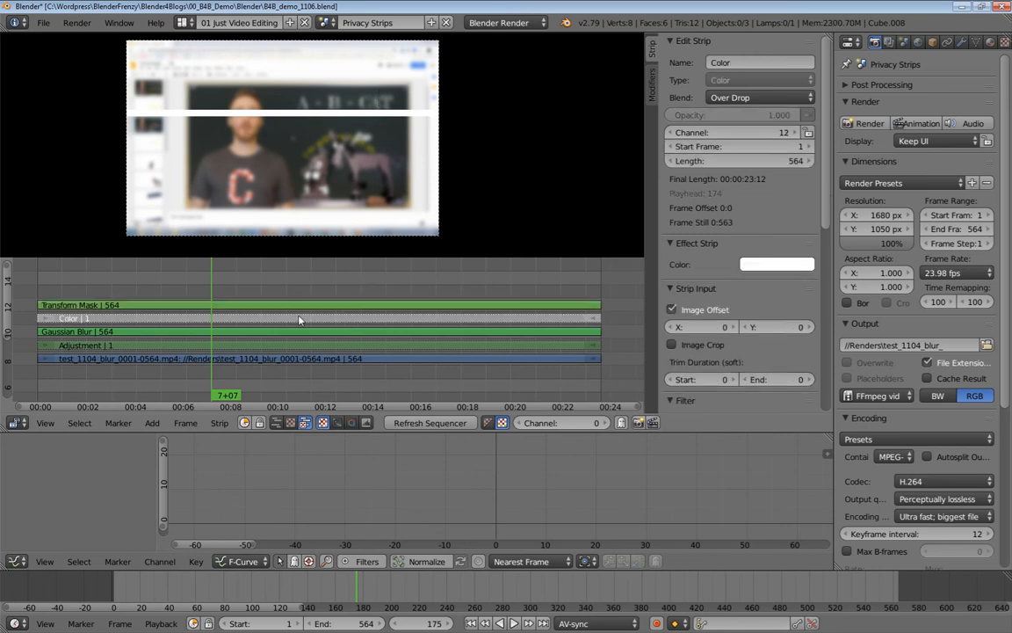
{"action": "left_click", "coordinate": [742, 62]}
{"action": "type", "text": "Color Mask"}
{"action": "key", "text": "Return"}
{"action": "left_click", "coordinate": [245, 305]}
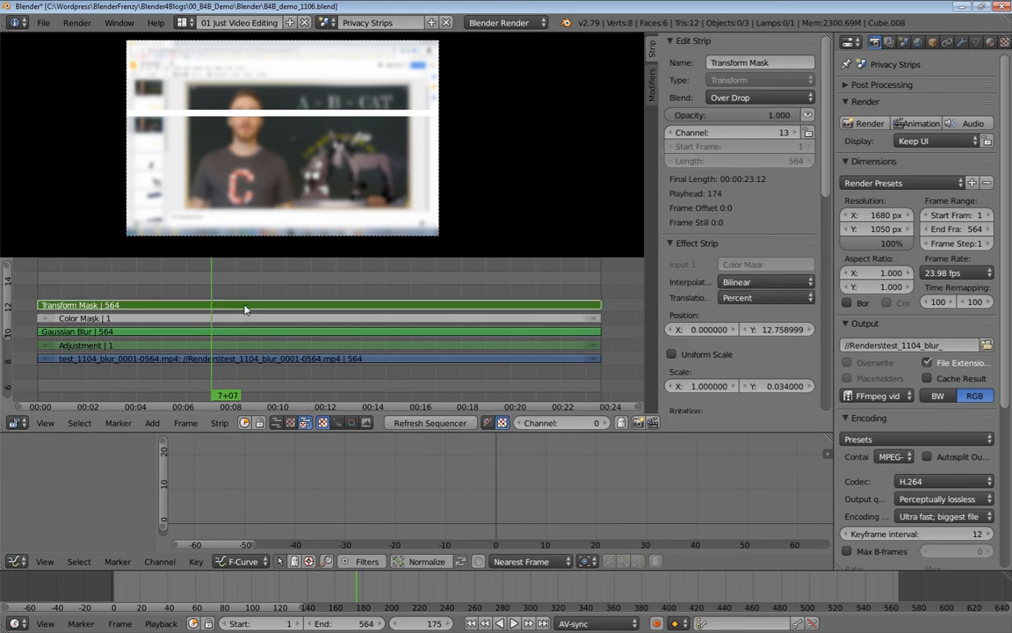
Add a Mask modifier to the Gaussian Blur strip using Transform Mask as its mask.
{"action": "left_click", "coordinate": [361, 331]}
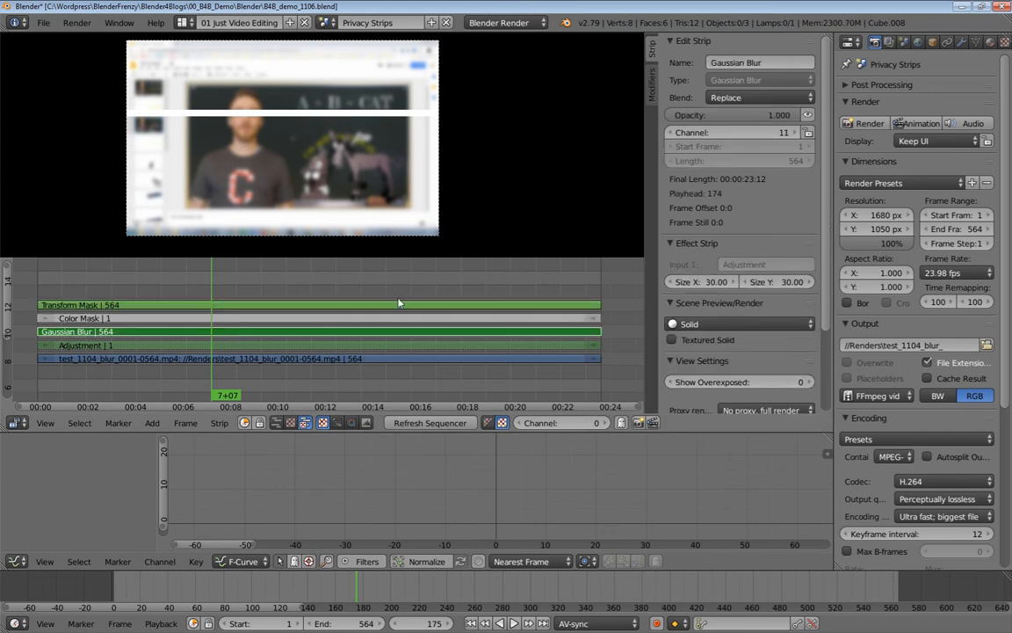
{"action": "left_click", "coordinate": [653, 85]}
{"action": "left_click", "coordinate": [694, 225]}
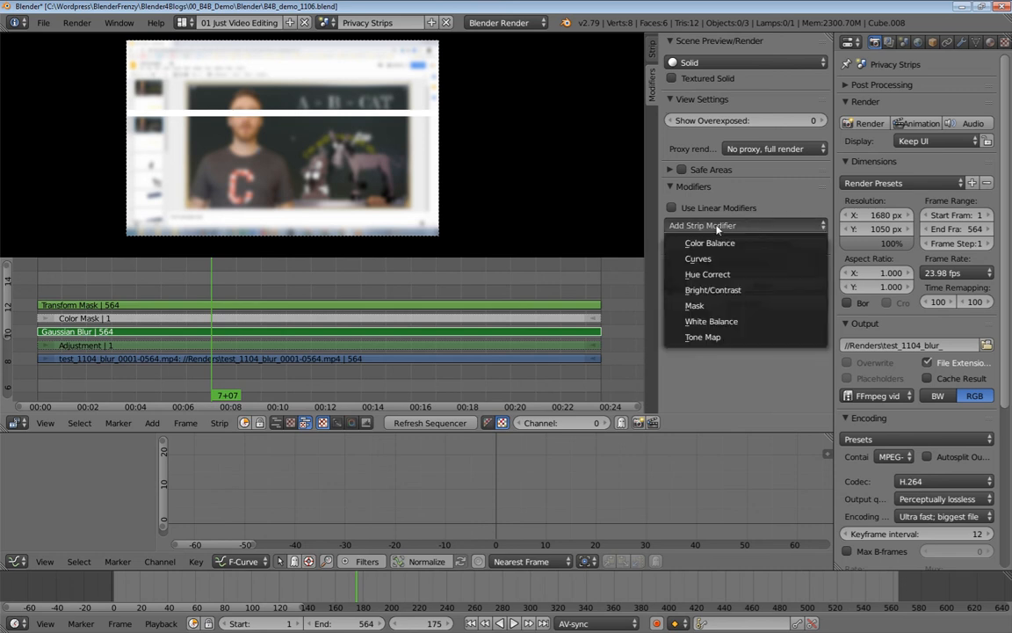
{"action": "left_click", "coordinate": [696, 305]}
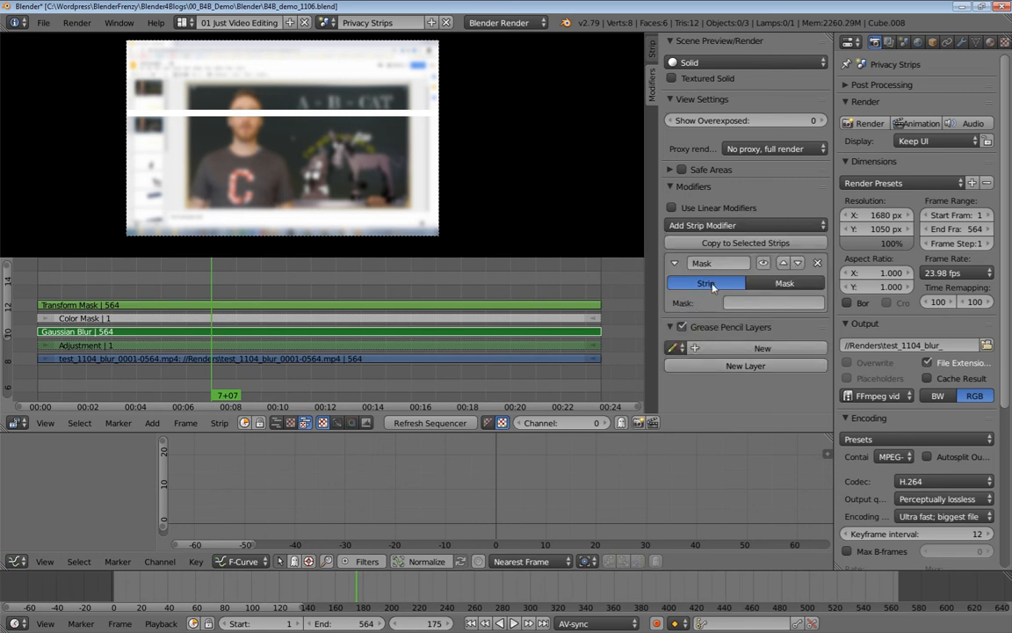
{"action": "left_click", "coordinate": [755, 304]}
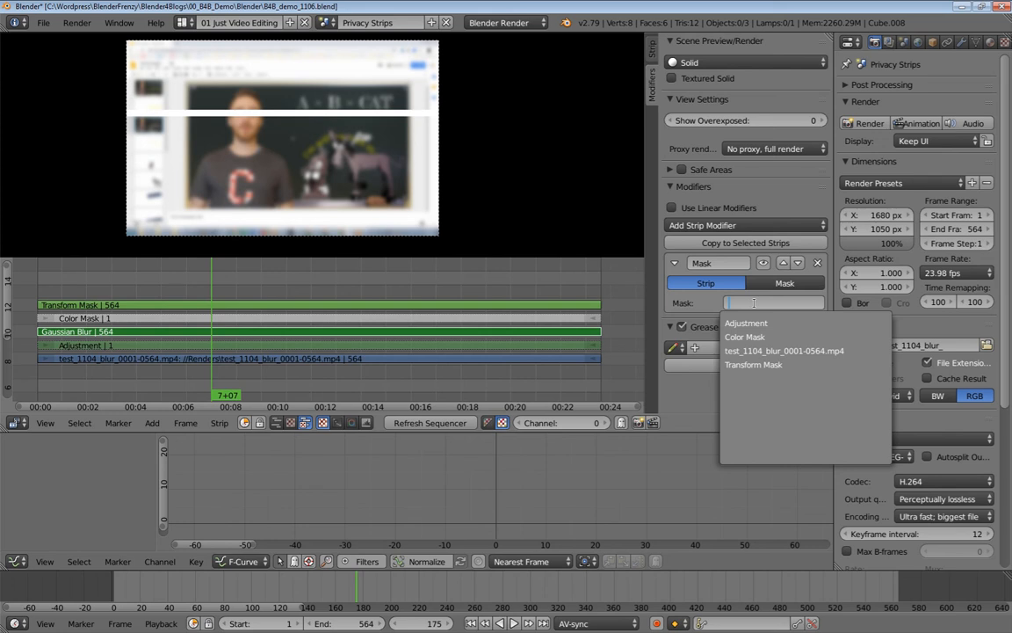
{"action": "left_click", "coordinate": [753, 364]}
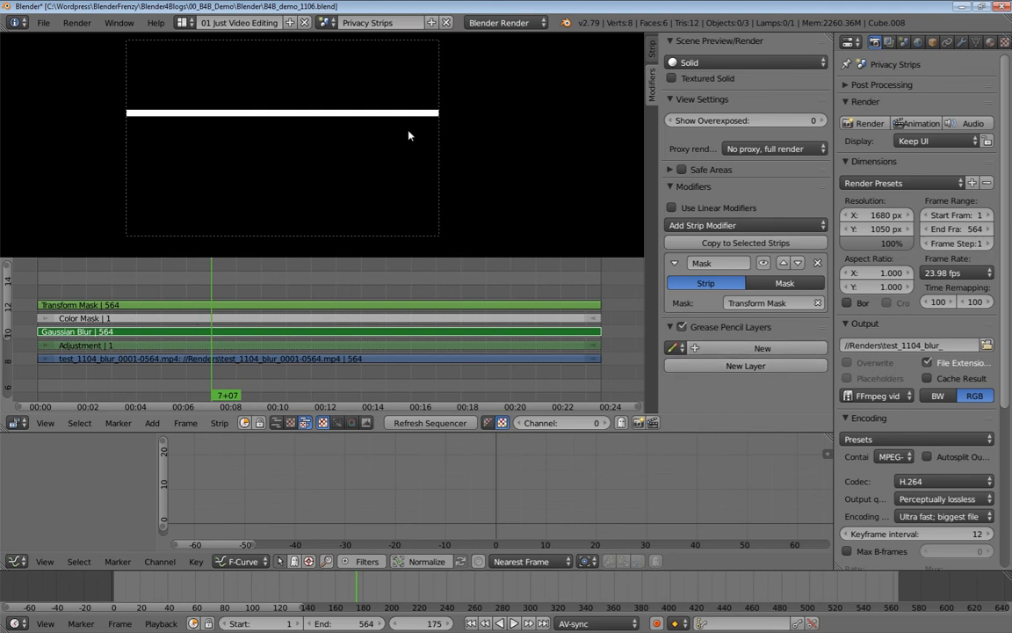
{"action": "left_click", "coordinate": [651, 50]}
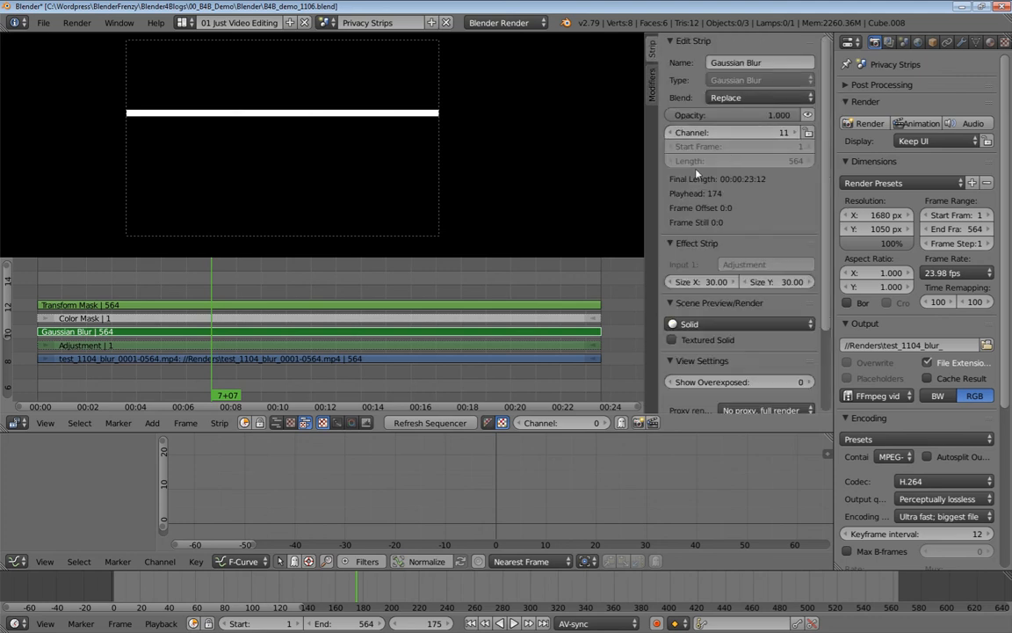
Set the Gaussian Blur strip's blend mode to Over Drop, then select the Transform Mask strip.
{"action": "left_click", "coordinate": [760, 100]}
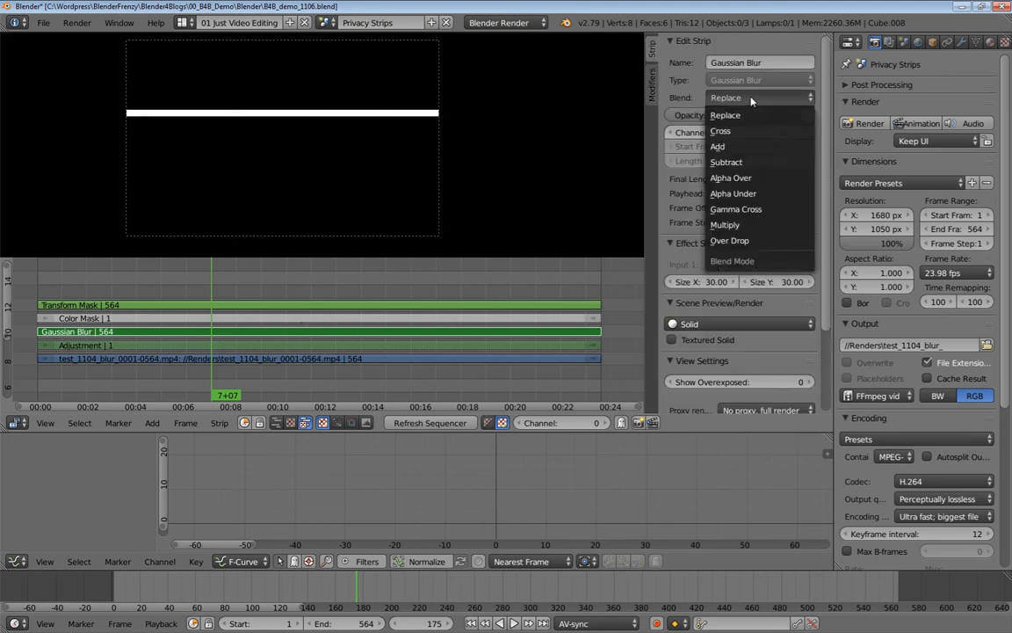
{"action": "left_click", "coordinate": [728, 245]}
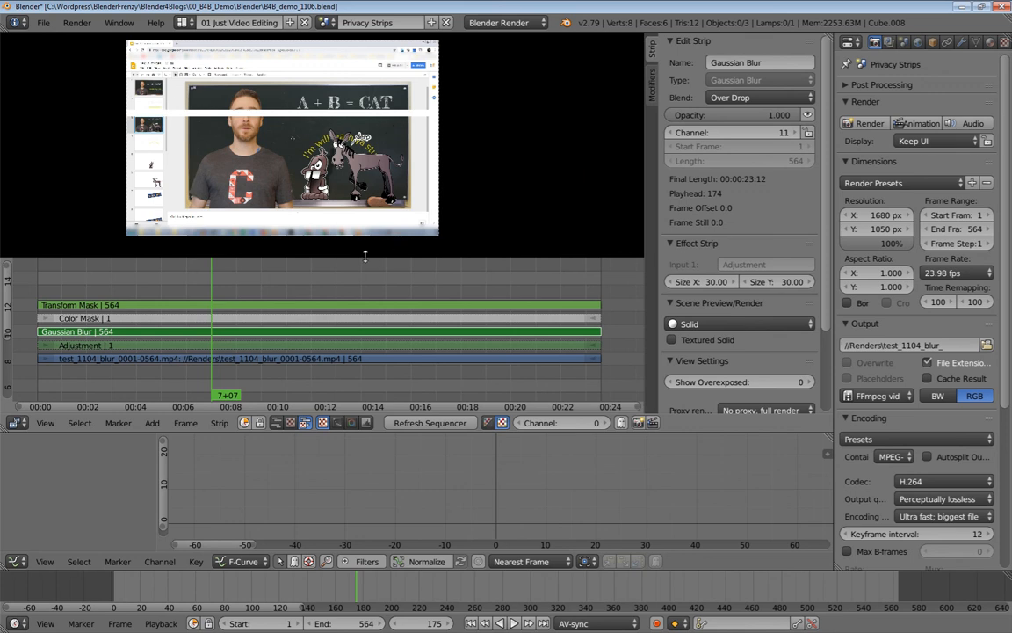
{"action": "right_click", "coordinate": [251, 306]}
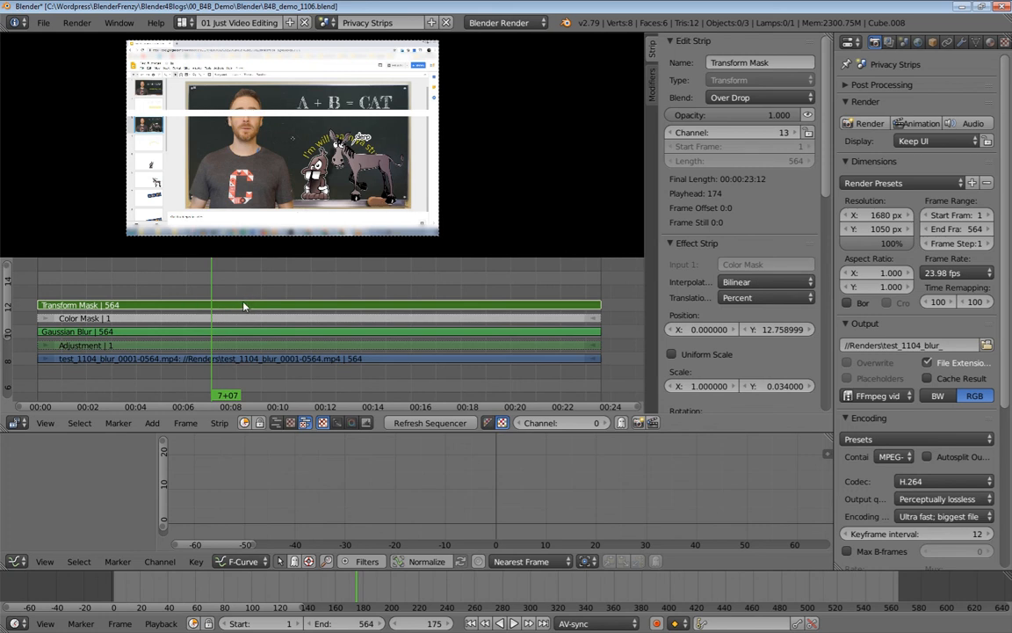
Mute the Transform Mask and lower its Position Y to about 7.869 over the eyes.
{"action": "key", "text": "h"}
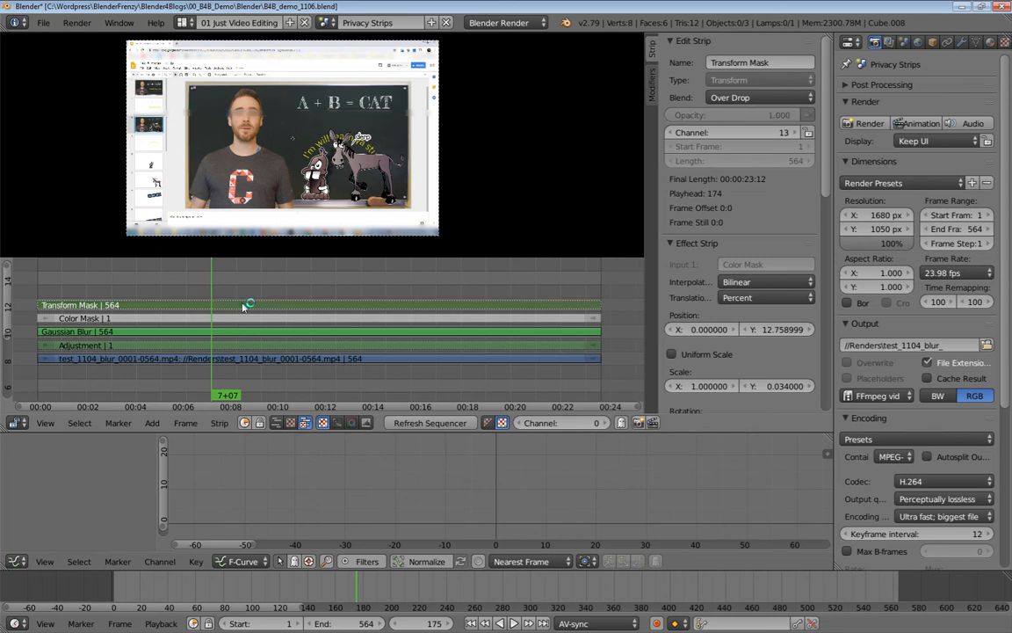
{"action": "scroll", "coordinate": [197, 110], "scroll_direction": "up", "scroll_amount": 5}
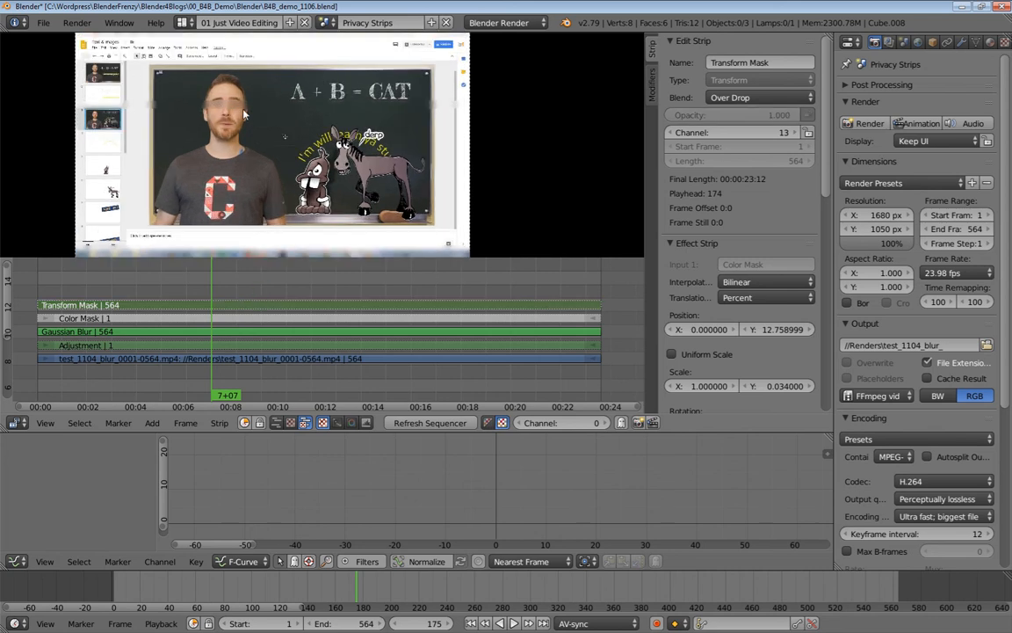
{"action": "scroll", "coordinate": [300, 130], "scroll_direction": "up", "scroll_amount": 1}
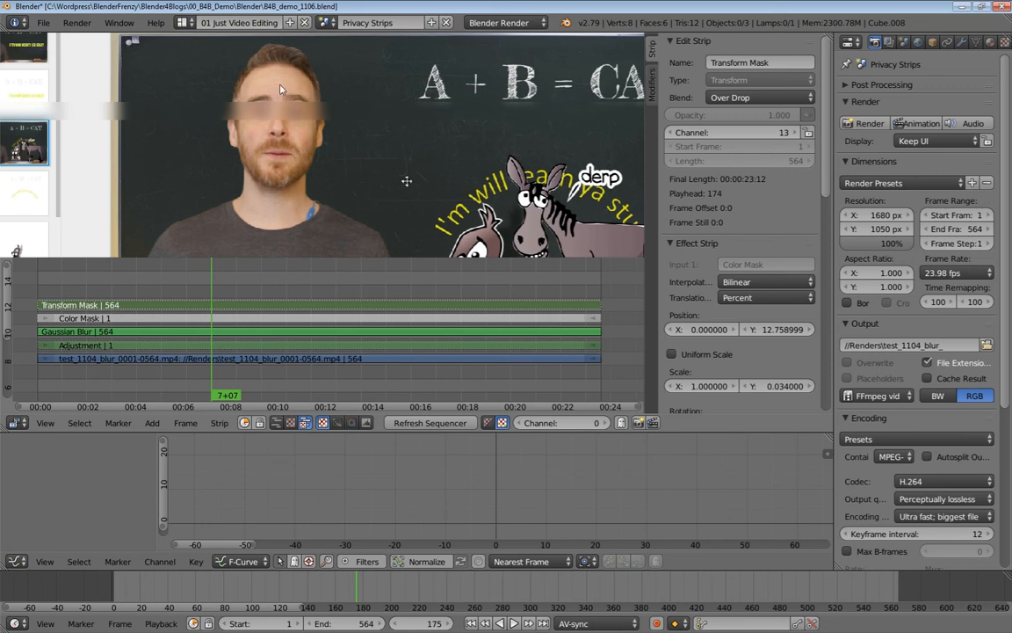
{"action": "left_click", "coordinate": [760, 328]}
{"action": "mouse_move", "coordinate": [760, 329]}
{"action": "left_mouse_down"}
{"action": "mouse_move", "coordinate": [720, 329]}
{"action": "mouse_move", "coordinate": [771, 331]}
{"action": "left_mouse_up"}
{"action": "scroll", "coordinate": [346, 158], "scroll_direction": "down", "scroll_amount": 9}
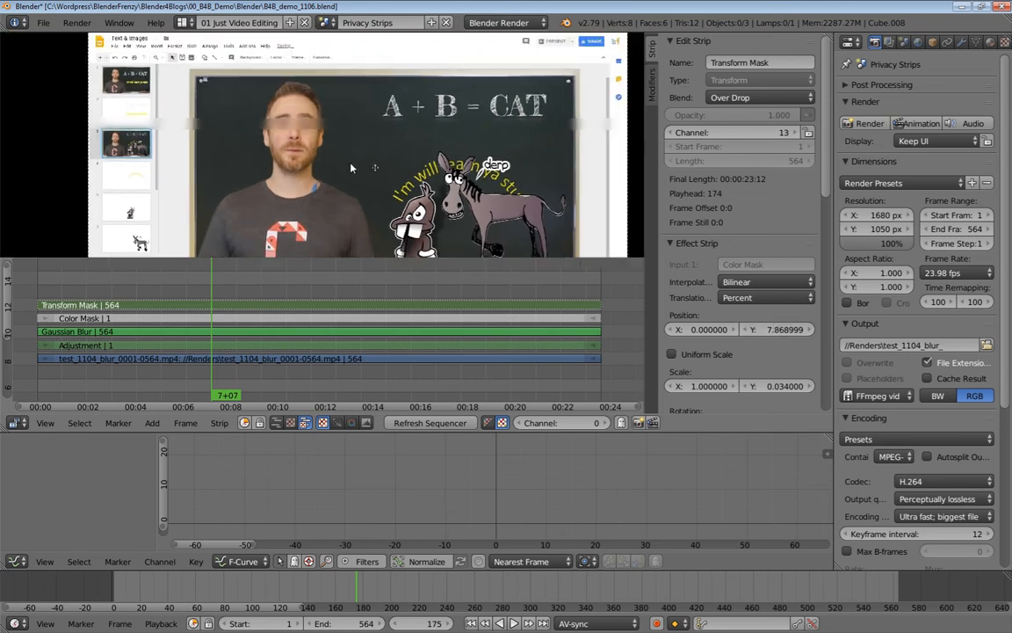
{"action": "middle_click_drag", "start_coordinate": [353, 169], "coordinate": [344, 144]}
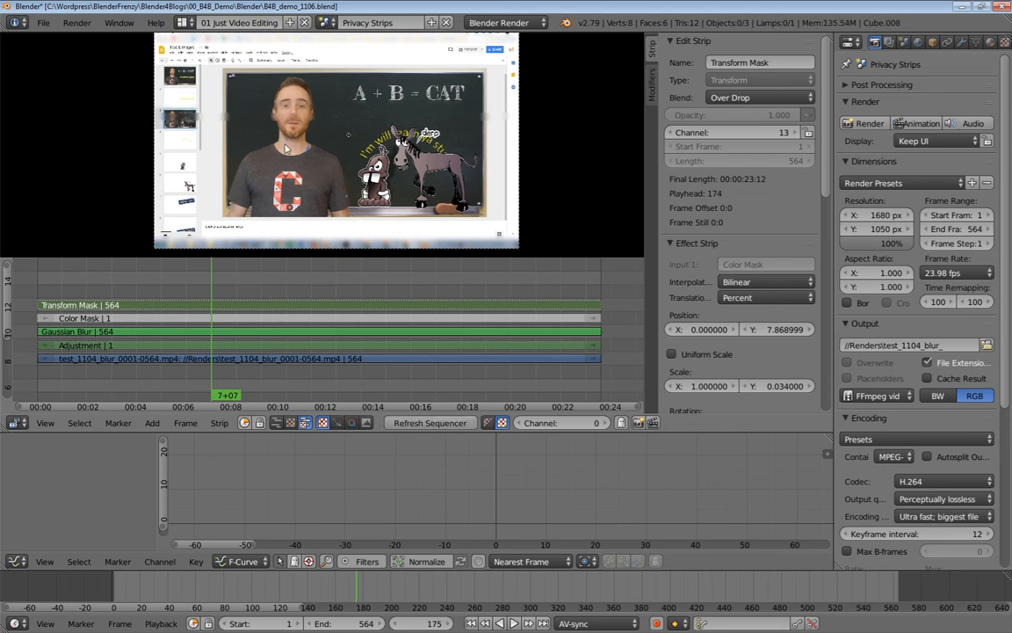
{"action": "scroll", "coordinate": [268, 111], "scroll_direction": "up", "scroll_amount": 5}
{"action": "scroll", "coordinate": [262, 112], "scroll_direction": "up", "scroll_amount": 1}
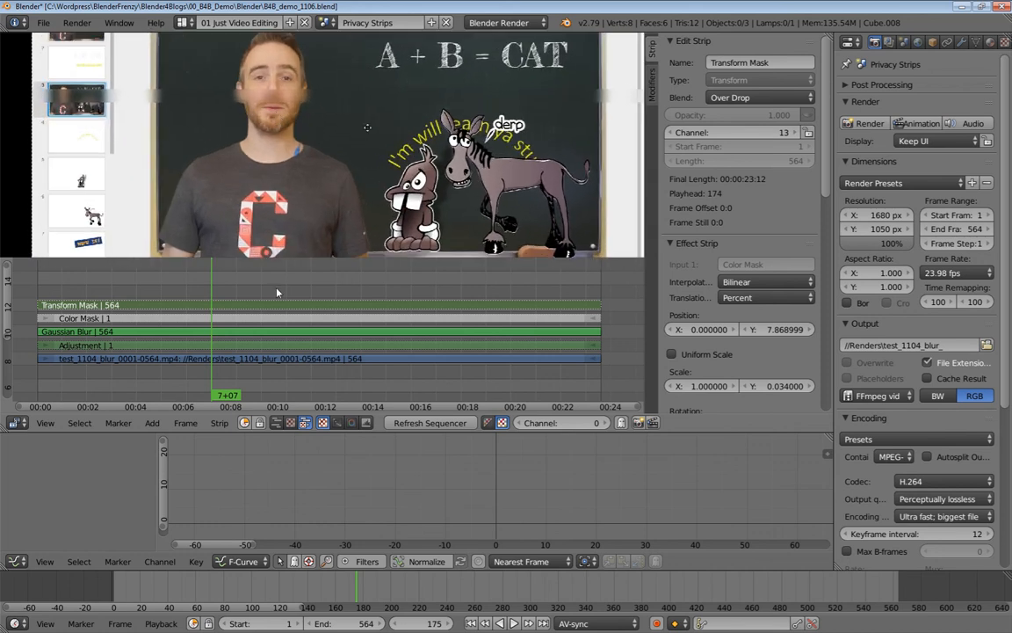
Reselect the Transform Mask strip and unmute it with Alt+H.
{"action": "right_click", "coordinate": [264, 333]}
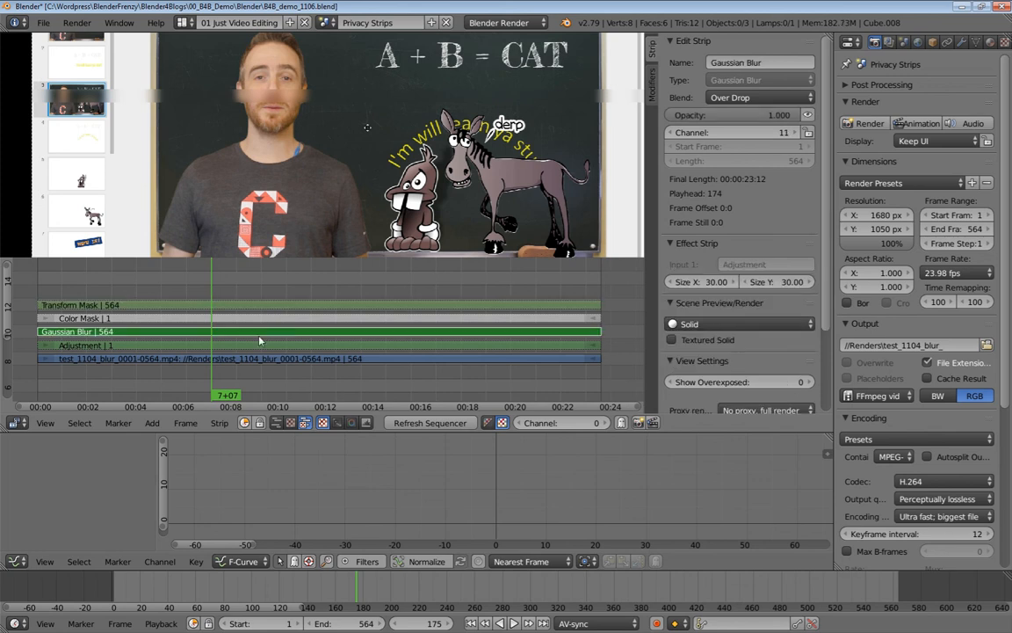
{"action": "right_click", "coordinate": [260, 305]}
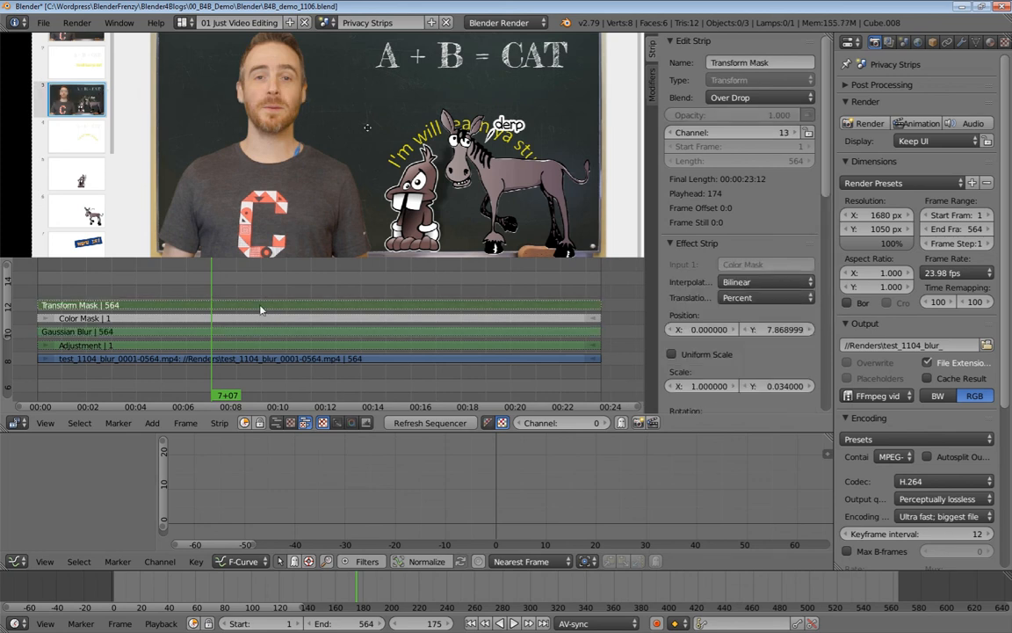
{"action": "key", "text": "alt+h"}
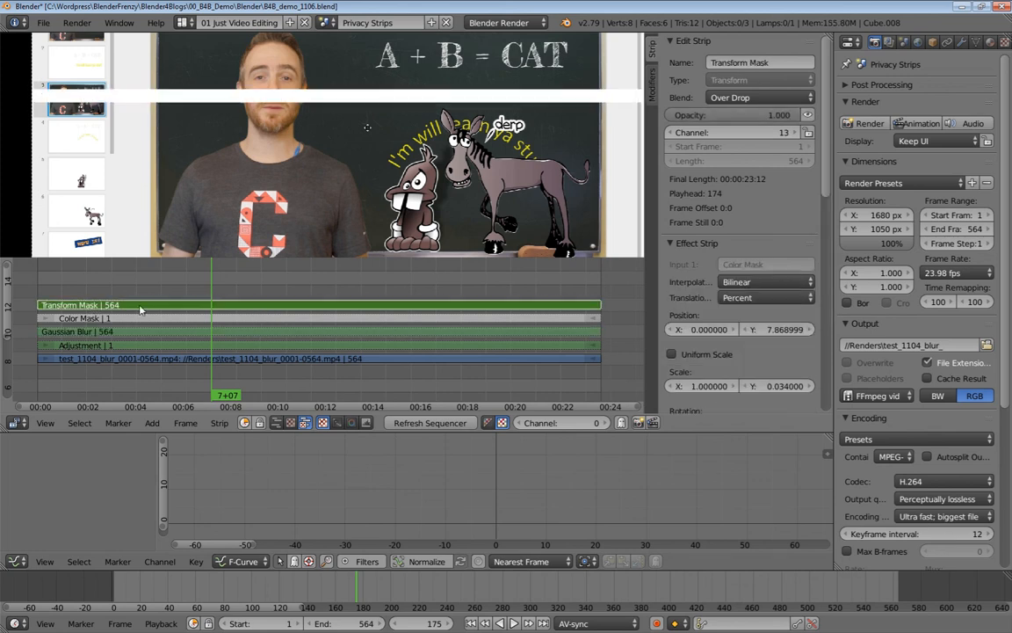
Reshape the Transform Mask to a tall narrow rectangle, scale 0.103 × 0.313.
{"action": "scroll", "coordinate": [305, 116], "scroll_direction": "down", "scroll_amount": 2}
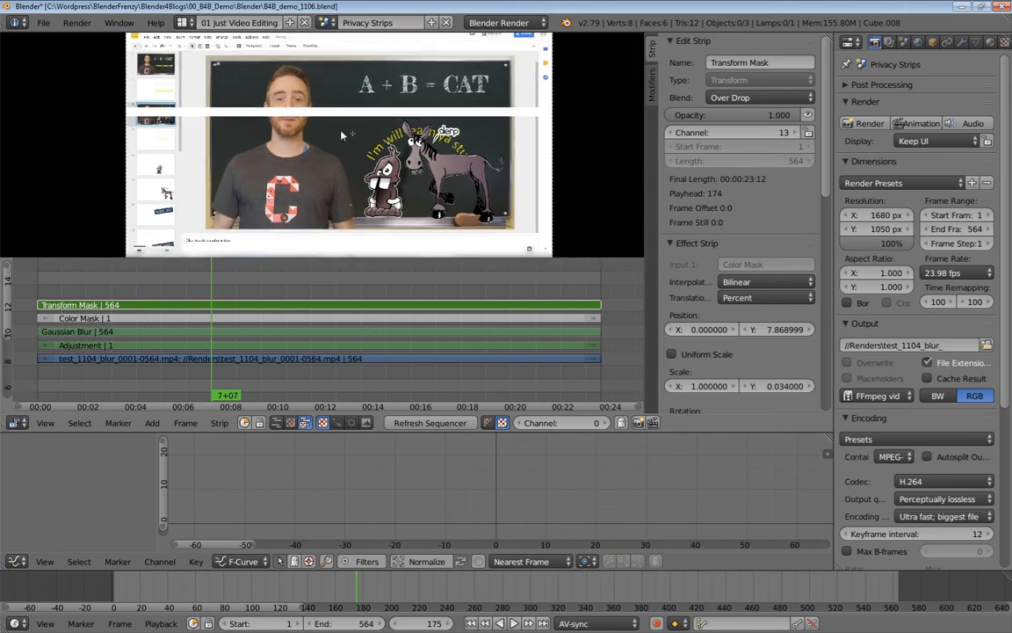
{"action": "left_click_drag", "start_coordinate": [770, 330], "coordinate": [685, 329]}
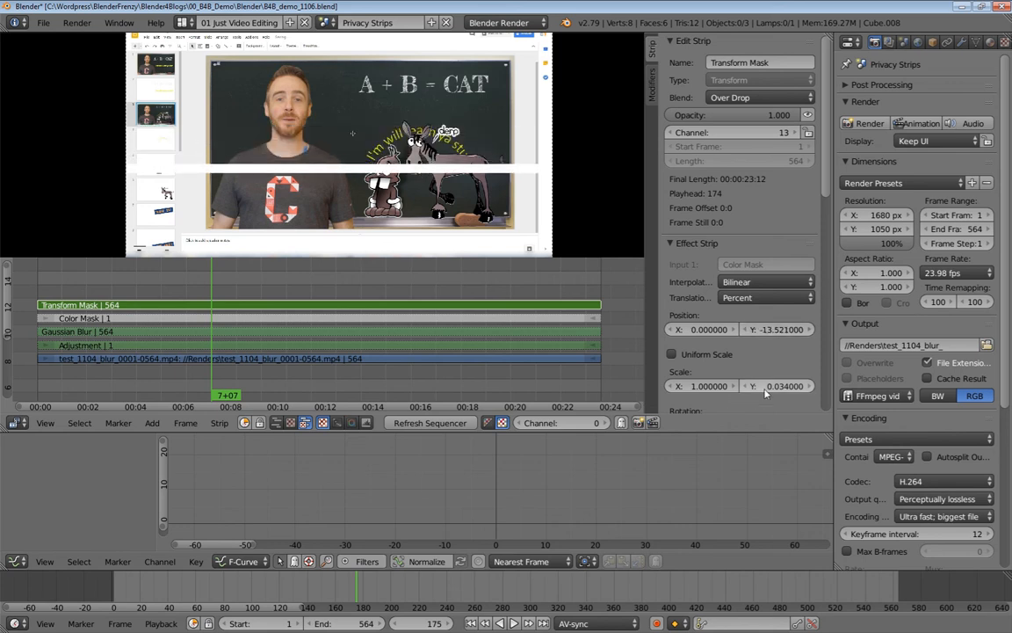
{"action": "mouse_move", "coordinate": [718, 392]}
{"action": "left_mouse_down"}
{"action": "mouse_move", "coordinate": [647, 386]}
{"action": "mouse_move", "coordinate": [728, 392]}
{"action": "left_mouse_up"}
{"action": "left_click_drag", "start_coordinate": [772, 390], "coordinate": [822, 389]}
{"action": "left_click_drag", "start_coordinate": [701, 386], "coordinate": [703, 386]}
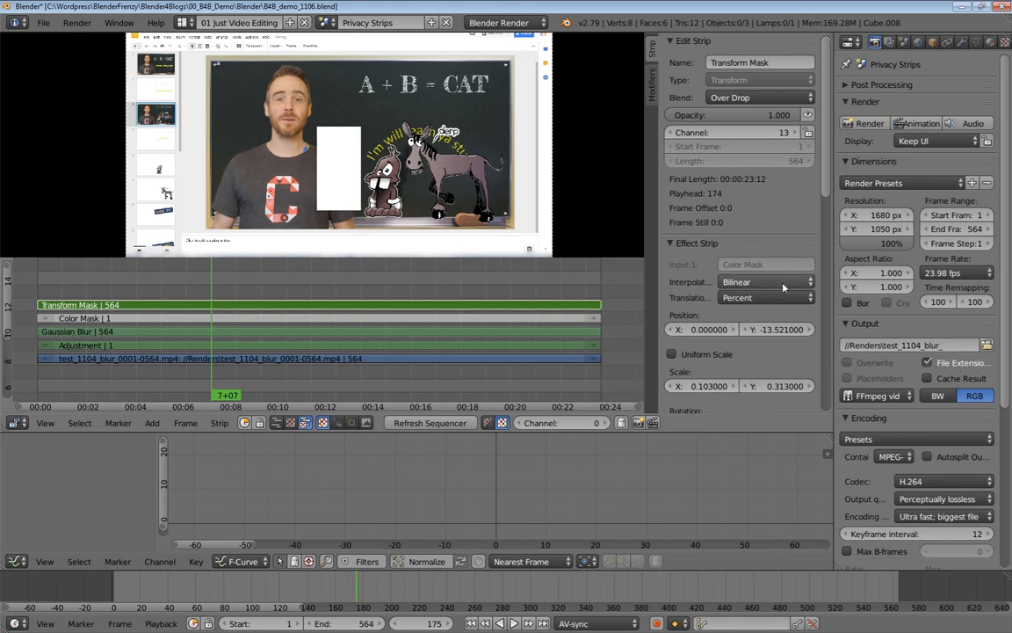
Move the mask over the donkey at Position X 10.02, Y -18.921.
{"action": "left_click_drag", "start_coordinate": [738, 329], "coordinate": [847, 330]}
{"action": "key", "text": "Escape"}
{"action": "left_click_drag", "start_coordinate": [708, 330], "coordinate": [780, 329]}
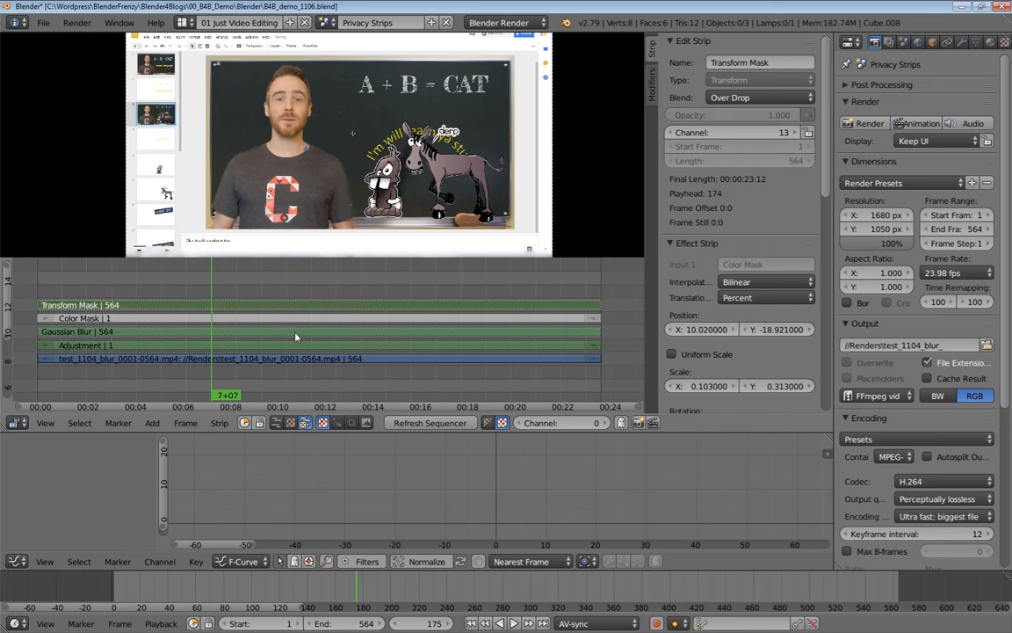
Refresh the sequencer and play back the edit, stopping at frame 429.
{"action": "right_click", "coordinate": [298, 336]}
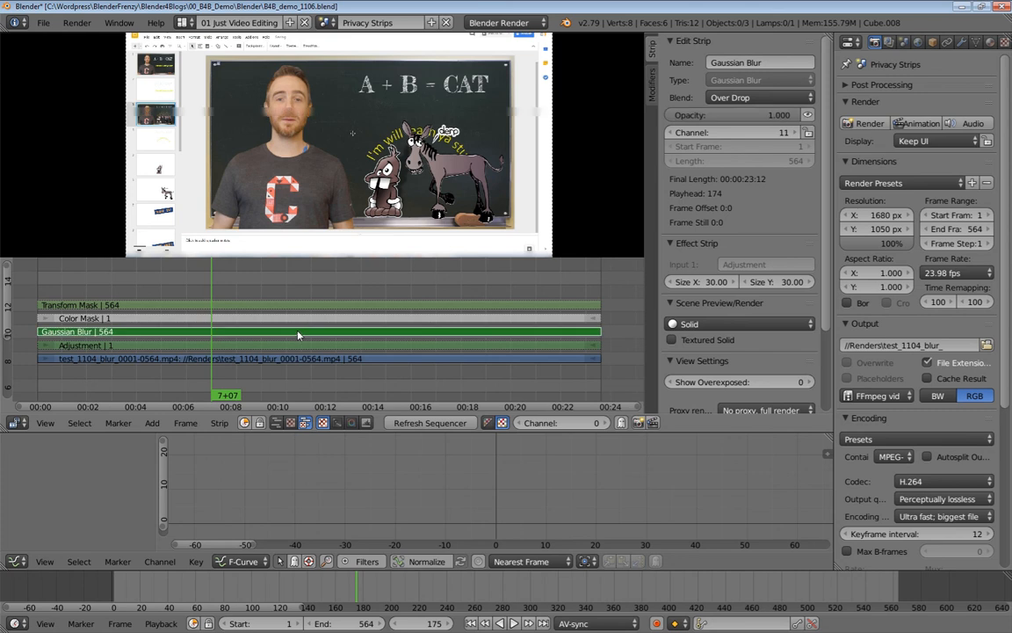
{"action": "left_click", "coordinate": [422, 429]}
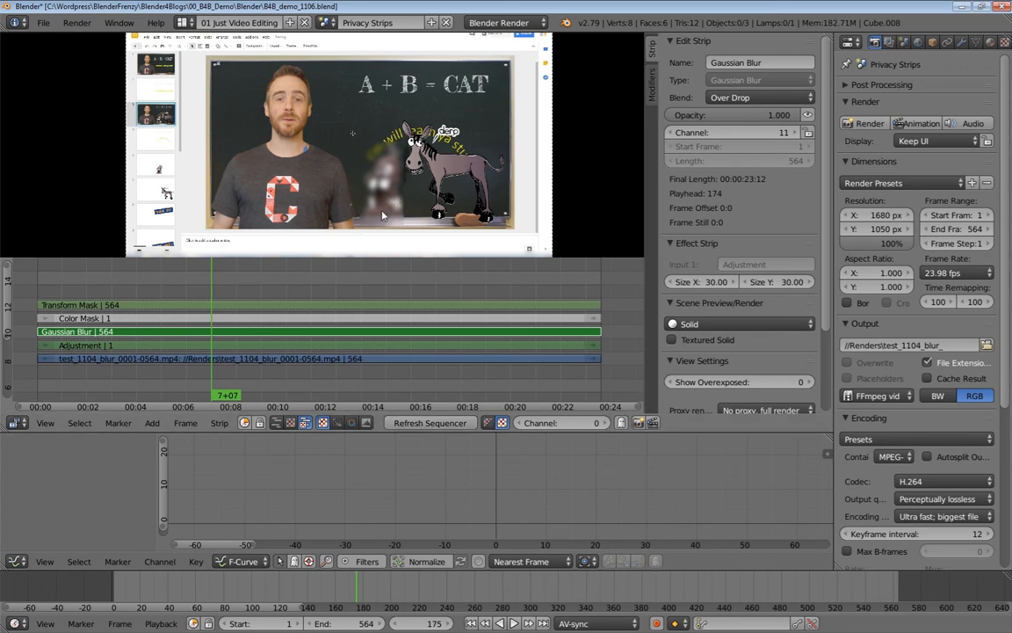
{"action": "key", "text": "alt+a"}
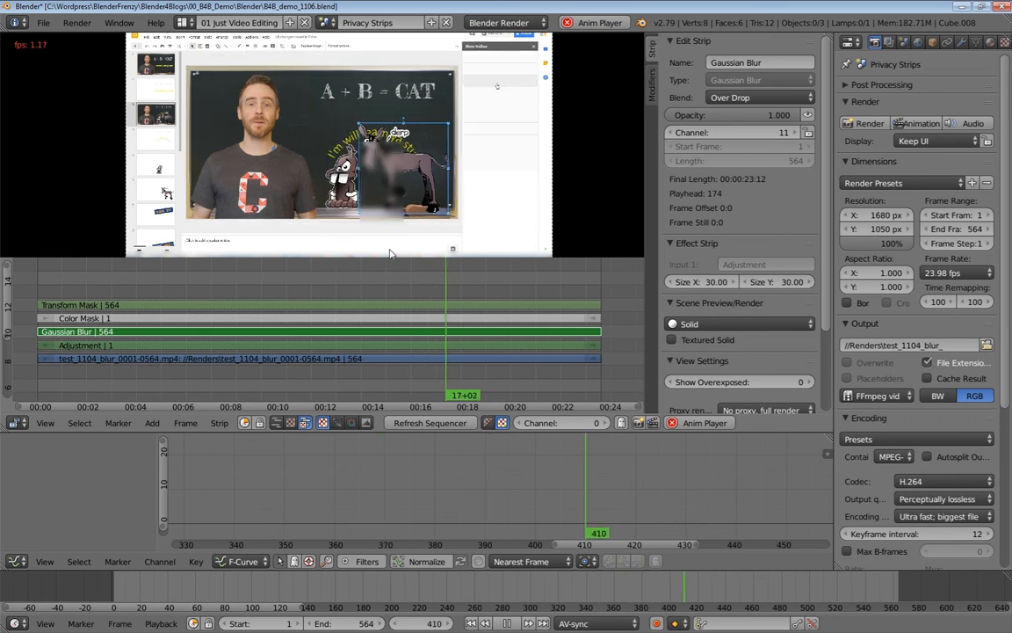
{"action": "key", "text": "alt+a"}
Select the Transform Mask, Color Mask and Gaussian Blur strips in turn.
{"action": "scroll", "coordinate": [433, 311], "scroll_direction": "down", "scroll_amount": 5}
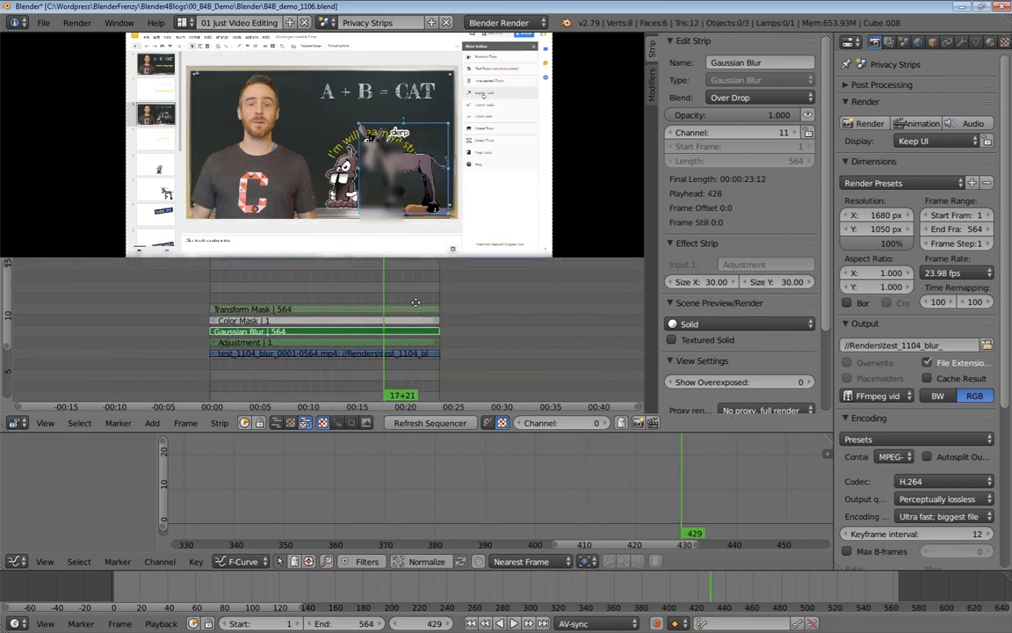
{"action": "scroll", "coordinate": [425, 329], "scroll_direction": "up", "scroll_amount": 3}
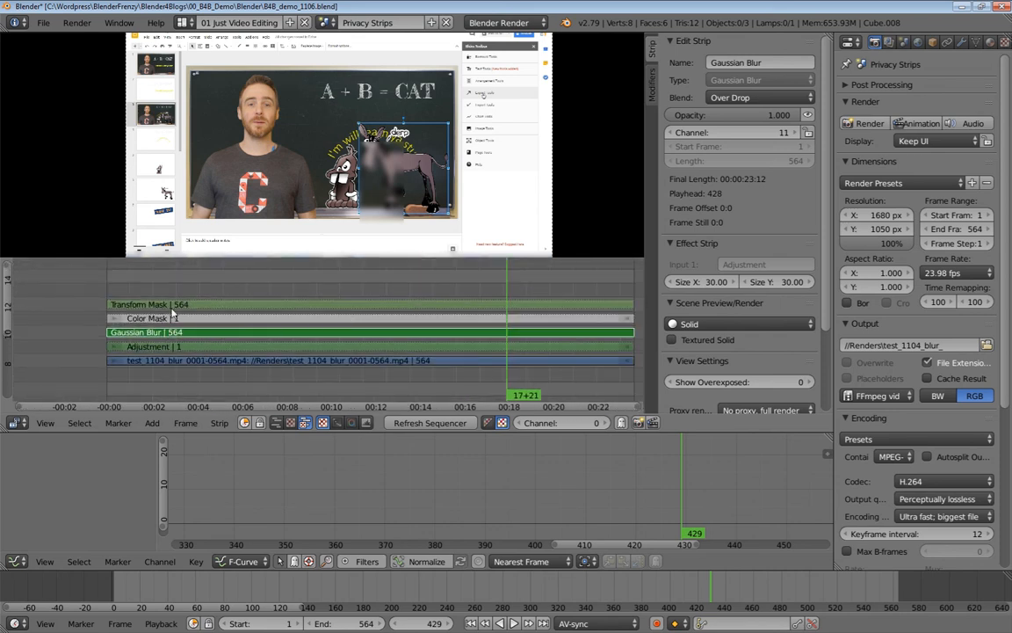
{"action": "left_click", "coordinate": [162, 305]}
{"action": "left_click", "coordinate": [174, 319]}
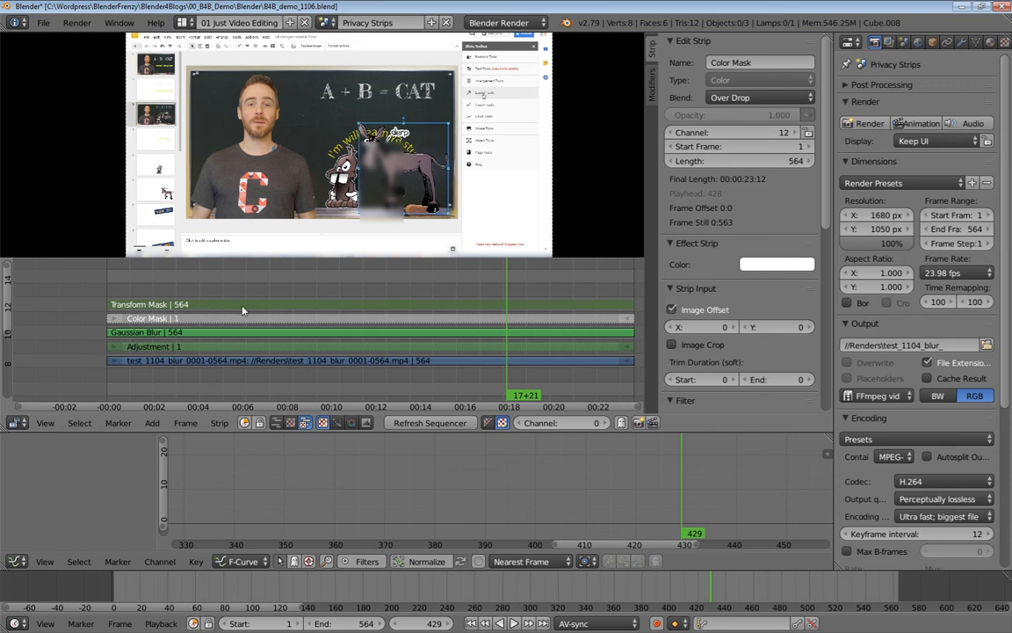
{"action": "left_click", "coordinate": [204, 334]}
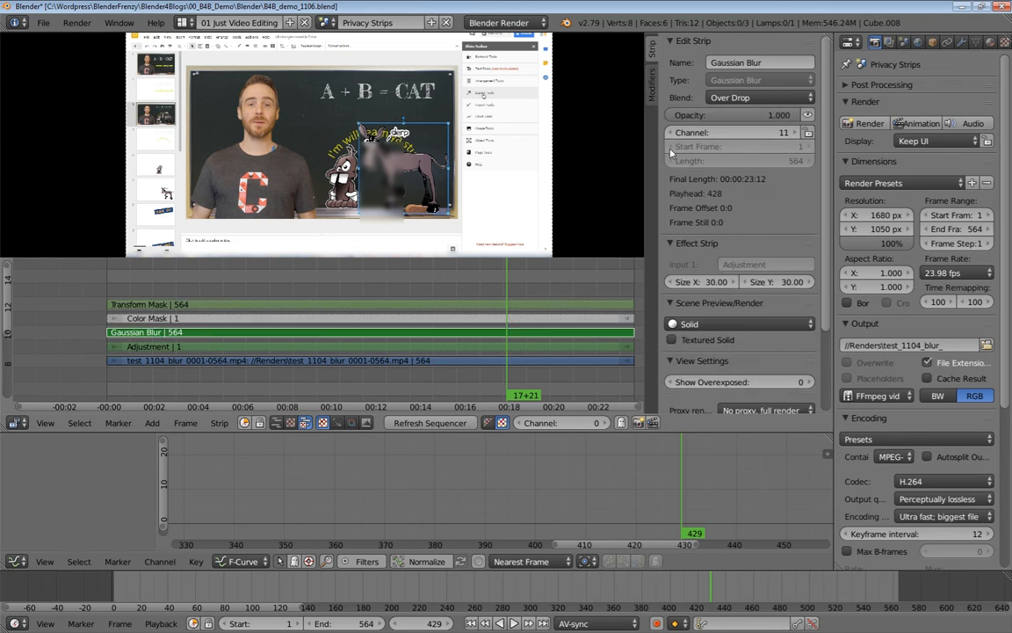
Disable the Gaussian Blur strip's Mask modifier to blur the whole video, then view frame 219.
{"action": "left_click", "coordinate": [651, 88]}
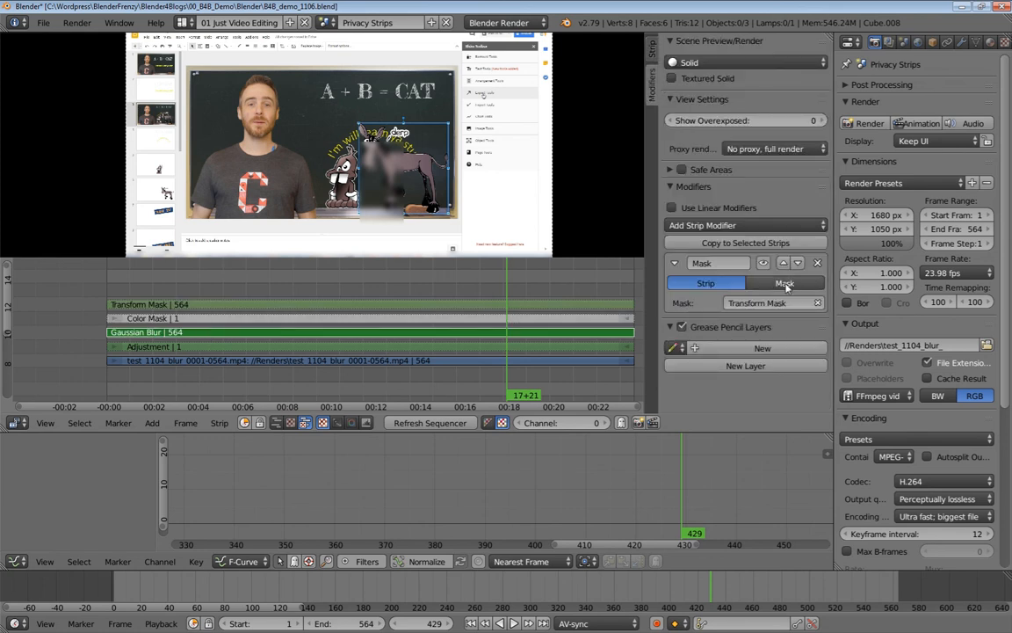
{"action": "left_click", "coordinate": [764, 263]}
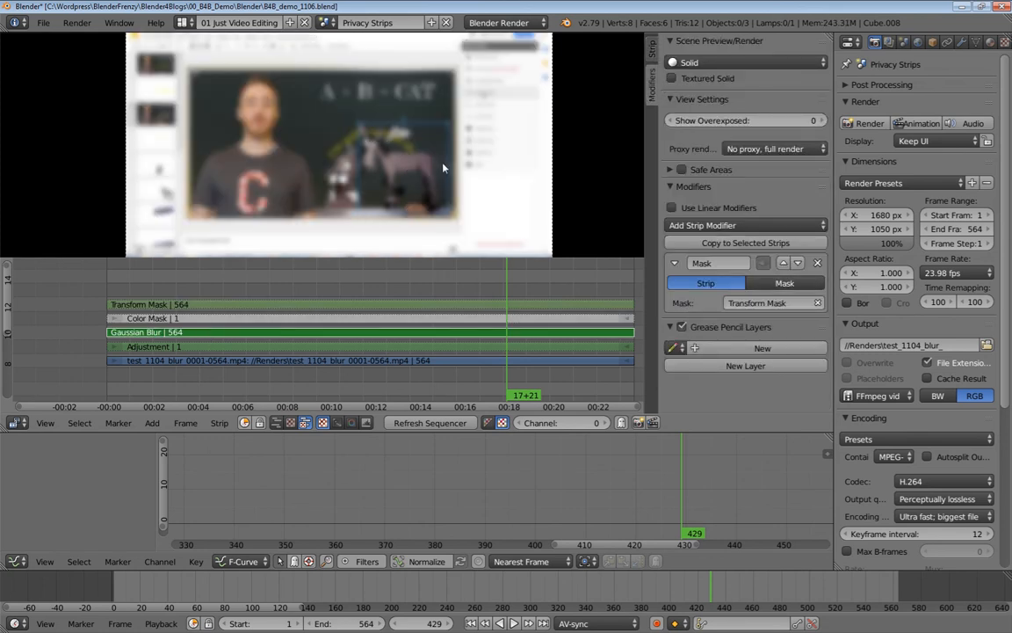
{"action": "scroll", "coordinate": [398, 146], "scroll_direction": "down", "scroll_amount": 2}
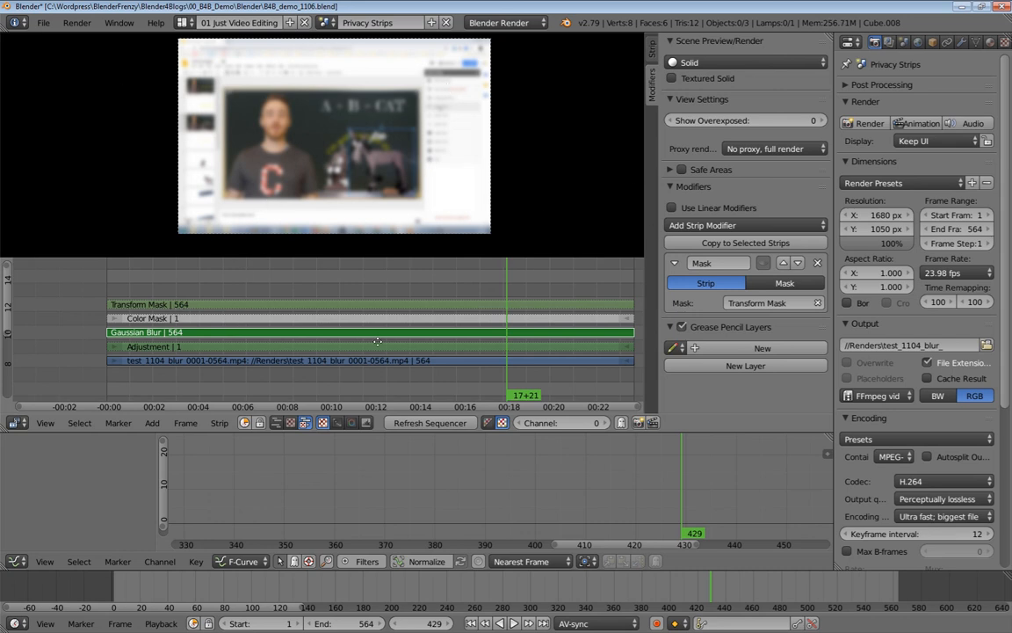
{"action": "scroll", "coordinate": [230, 316], "scroll_direction": "down", "scroll_amount": 2}
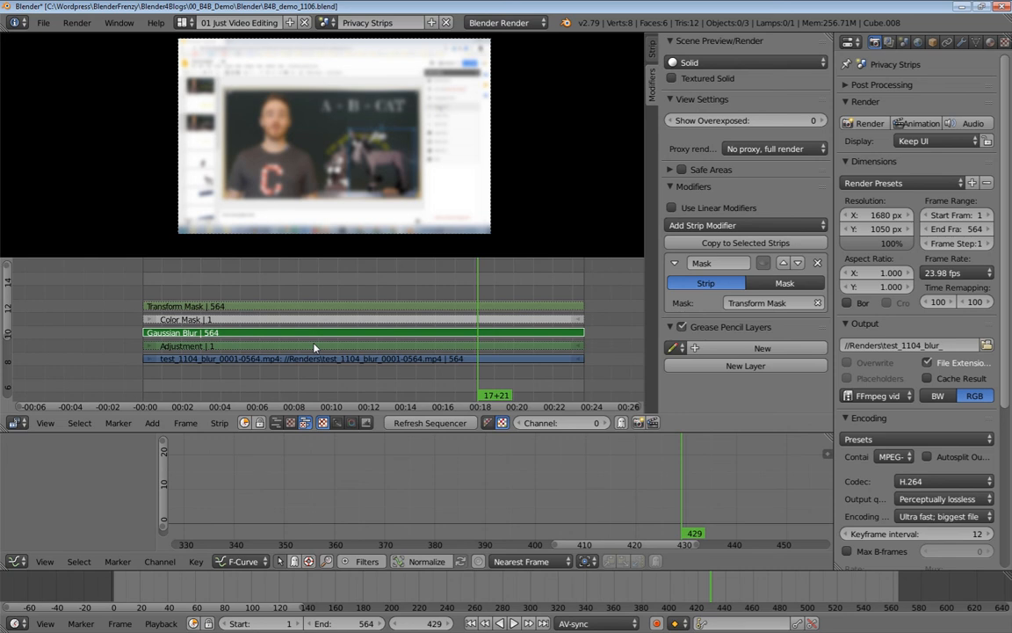
{"action": "left_click", "coordinate": [315, 281]}
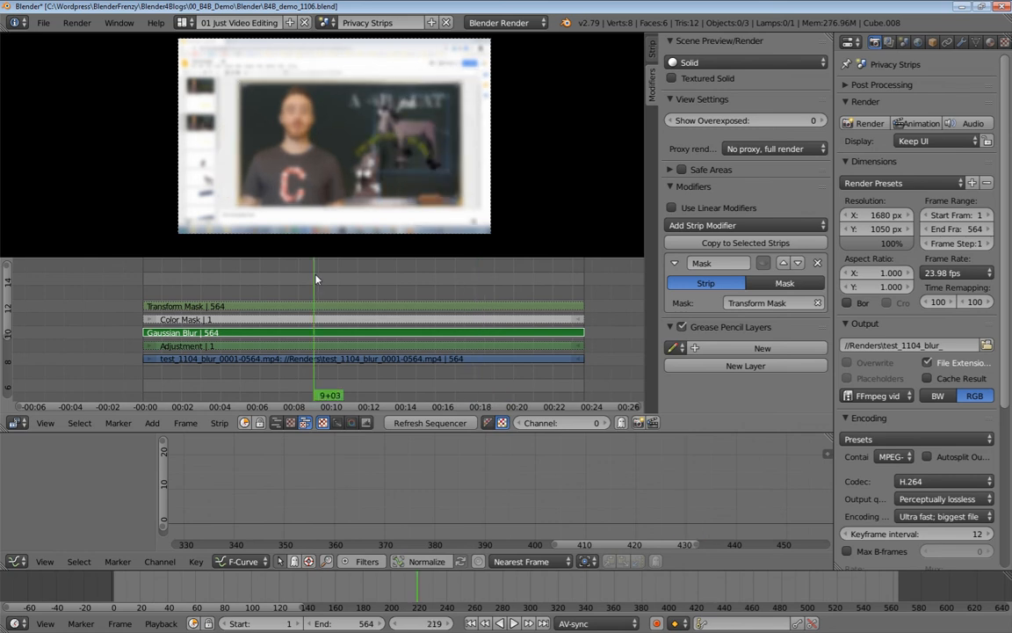
{"action": "scroll", "coordinate": [316, 279], "scroll_direction": "down", "scroll_amount": 1}
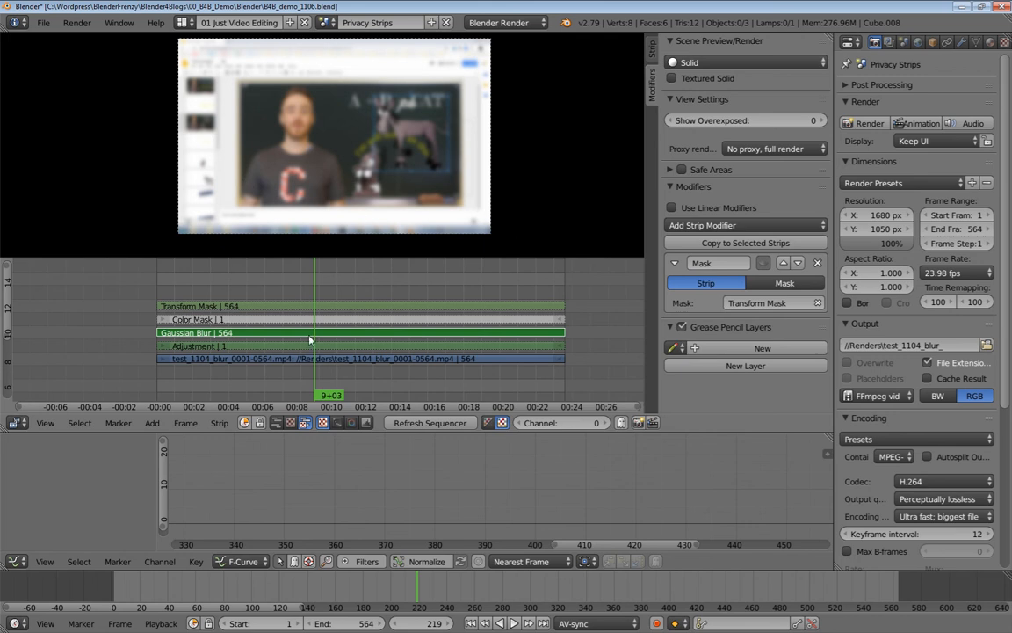